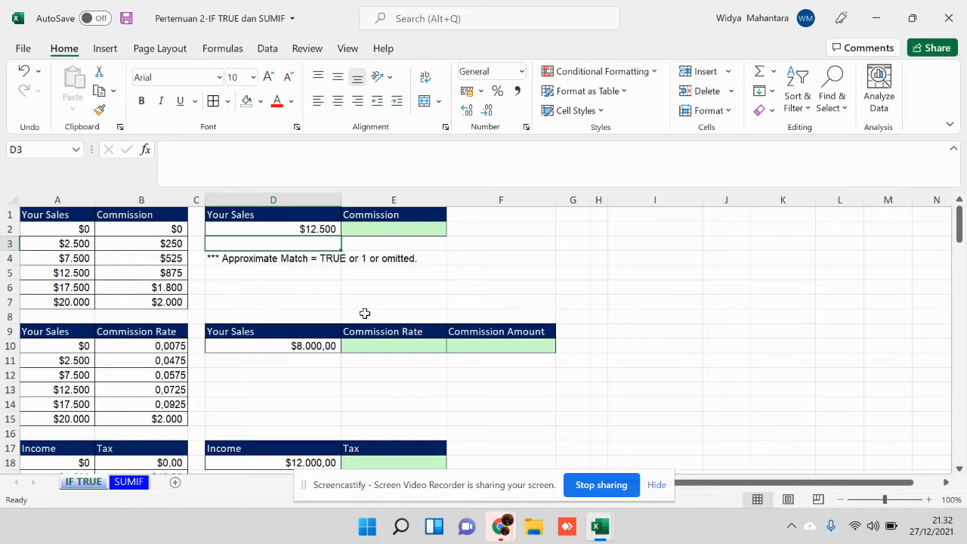
click(643, 216)
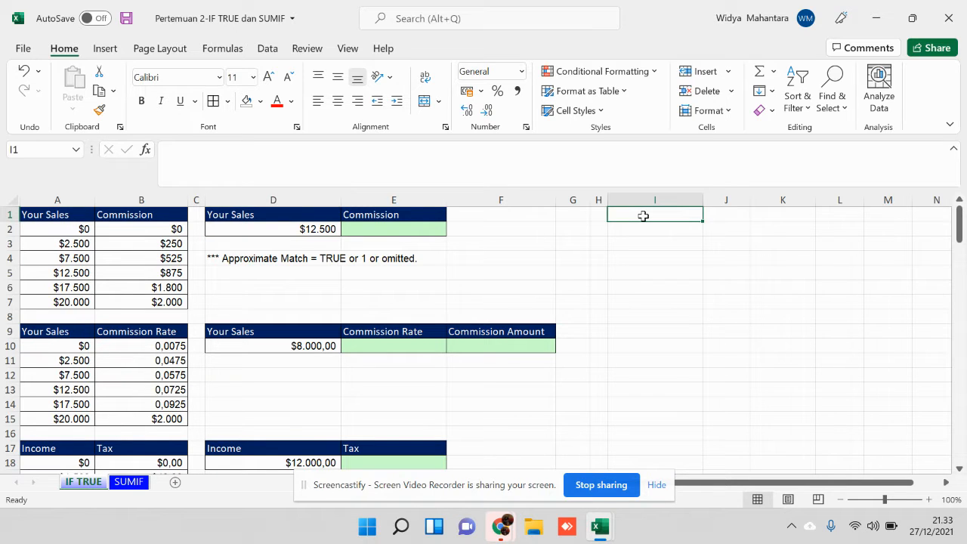
text(=vlooku)
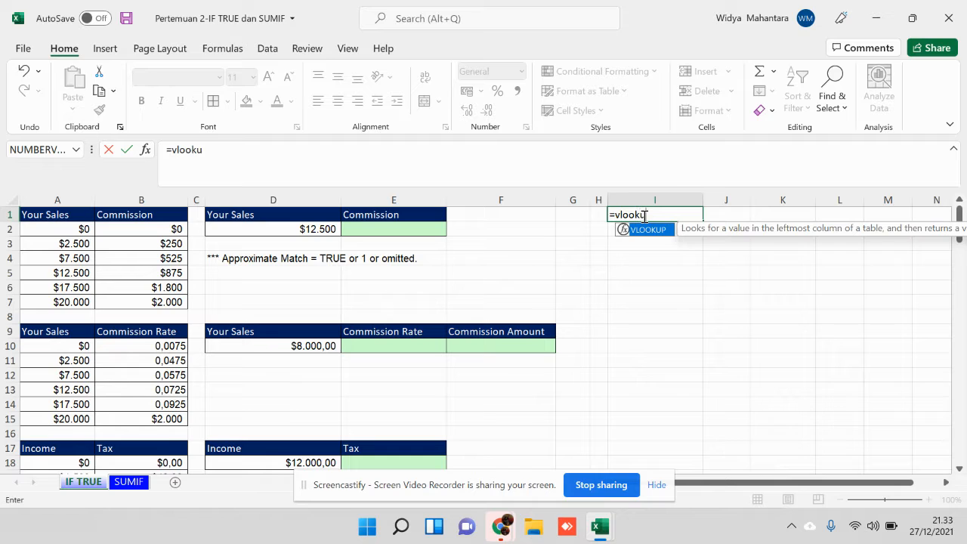
text(p()
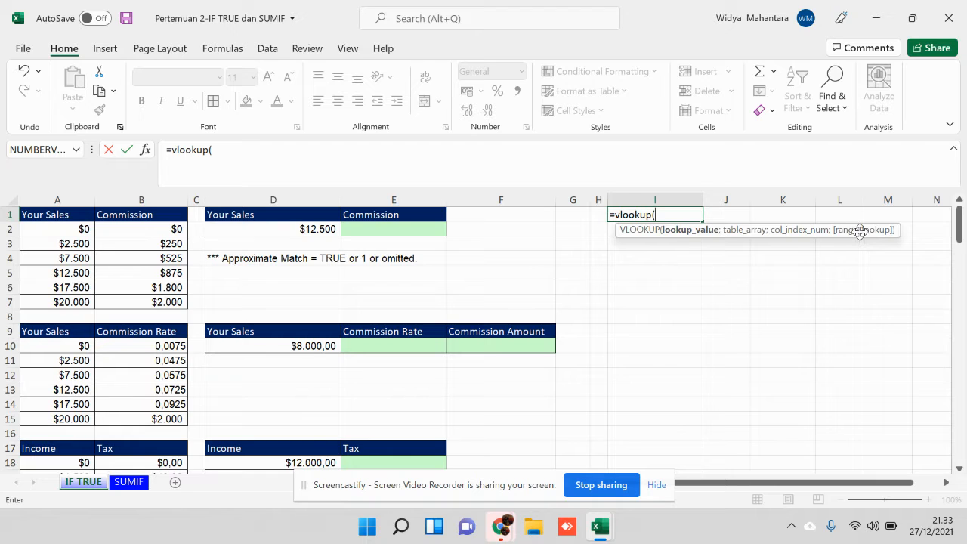
click(251, 228)
text(;)
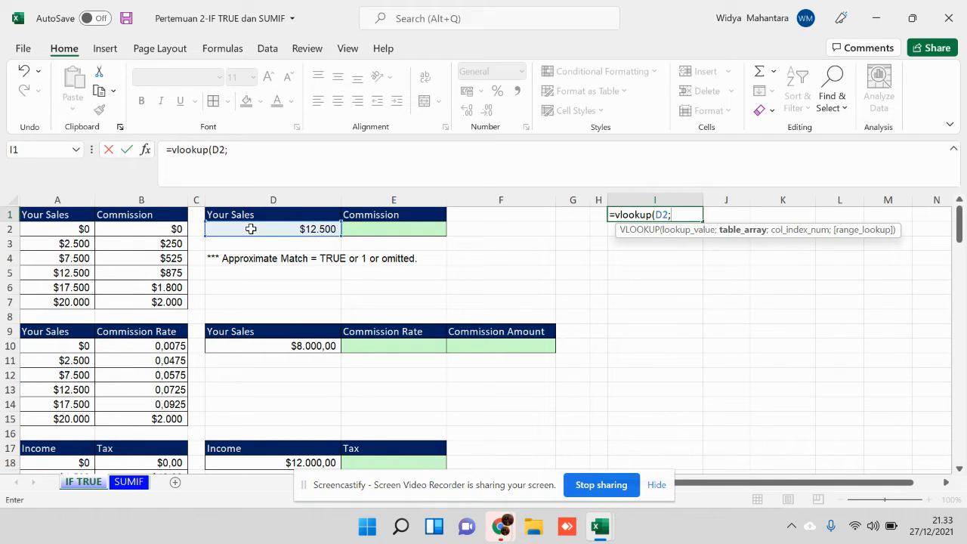
drag(74, 228, 132, 310)
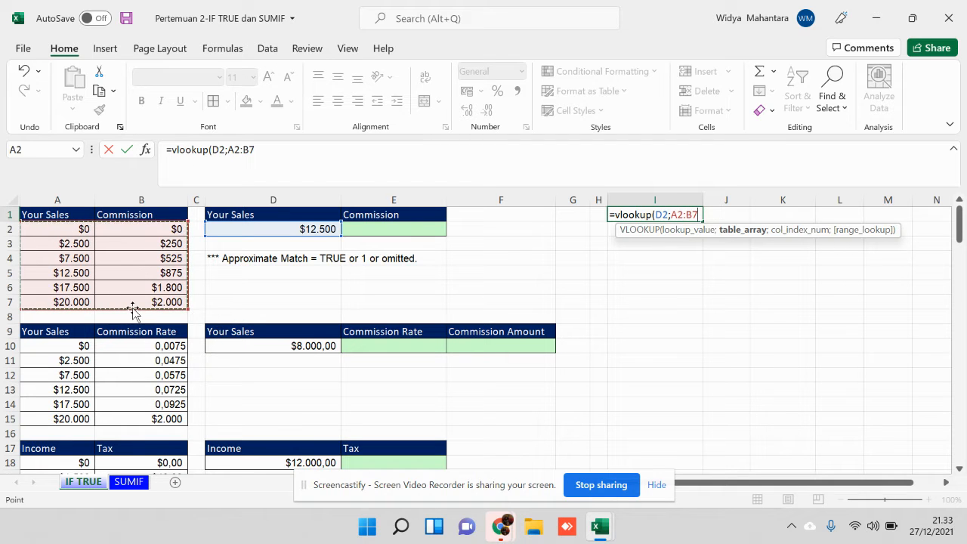
text(;)
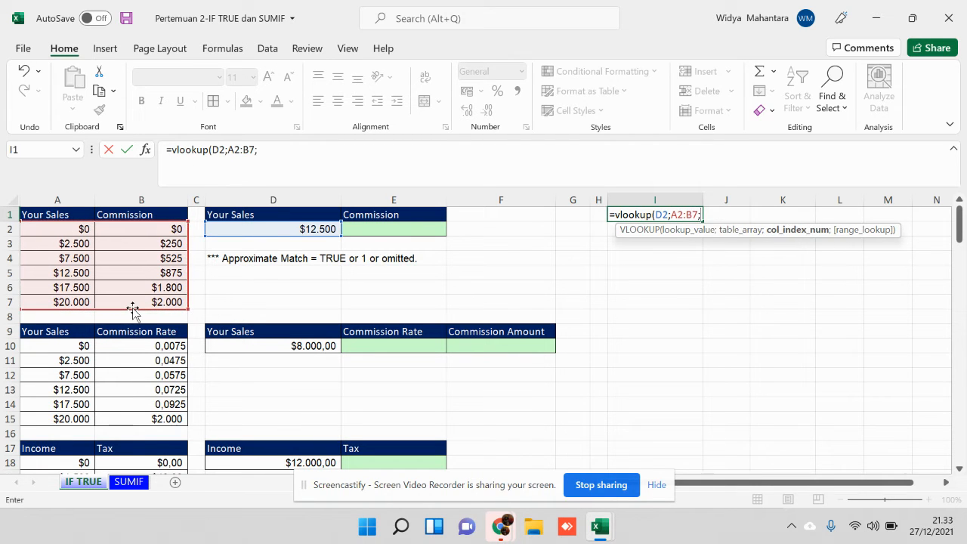
text(2;)
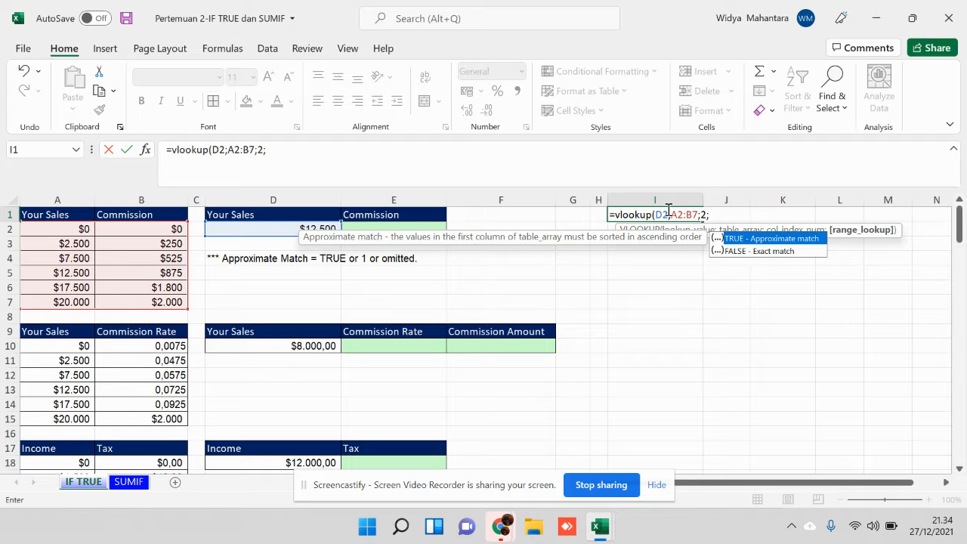
key(BackSpace)
key(BackSpace)
key(BackSpace)
key(BackSpace)
key(BackSpace)
key(BackSpace)
key(BackSpace)
key(BackSpace)
key(BackSpace)
key(BackSpace)
key(BackSpace)
key(BackSpace)
key(BackSpace)
key(BackSpace)
key(BackSpace)
key(BackSpace)
key(BackSpace)
key(BackSpace)
key(BackSpace)
key(BackSpace)
key(Return)
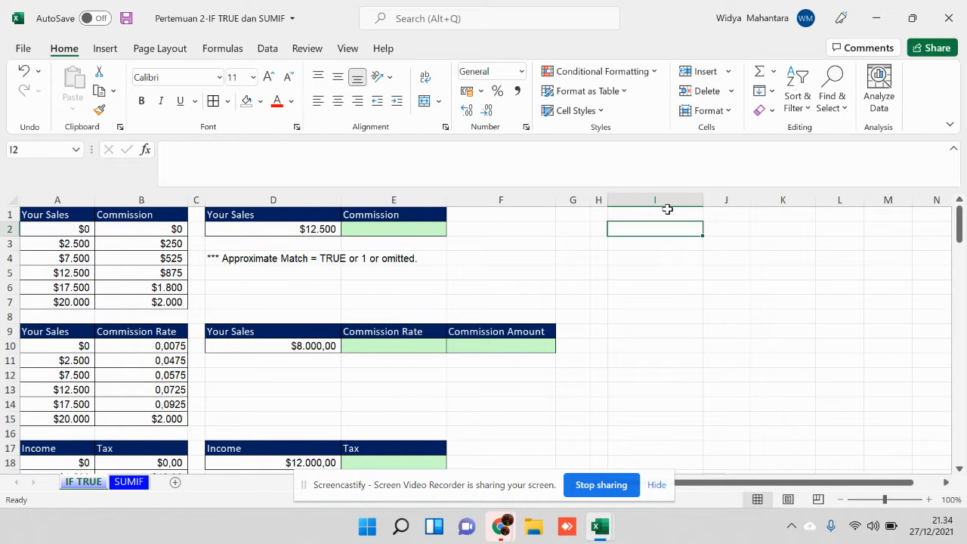
Set the Your Sales value in D2 to 12499.
click(323, 228)
click(205, 151)
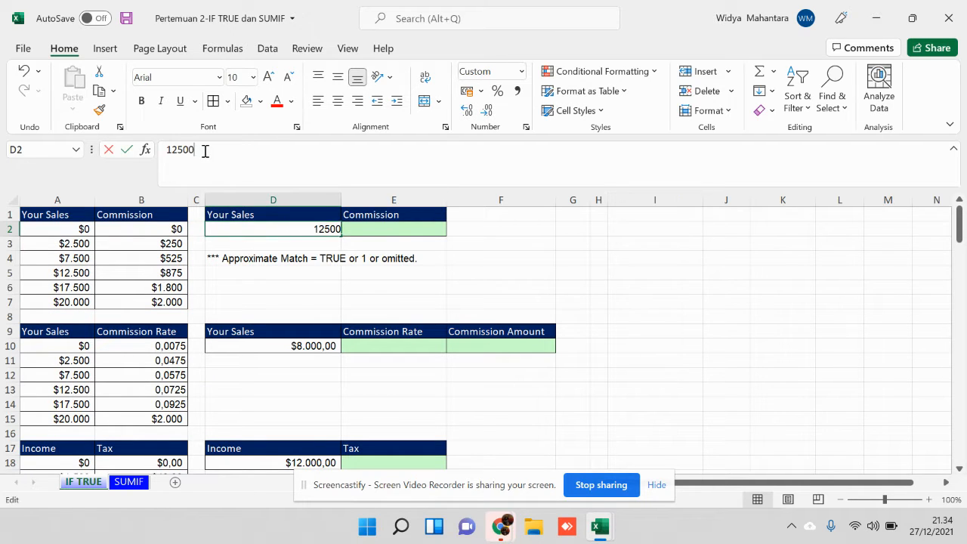
key(BackSpace)
key(BackSpace)
key(BackSpace)
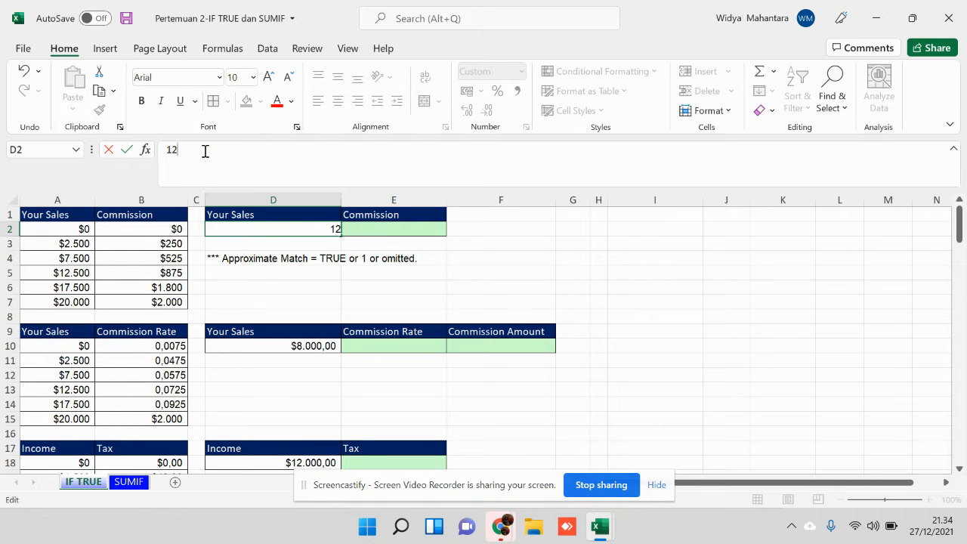
text(499)
key(Return)
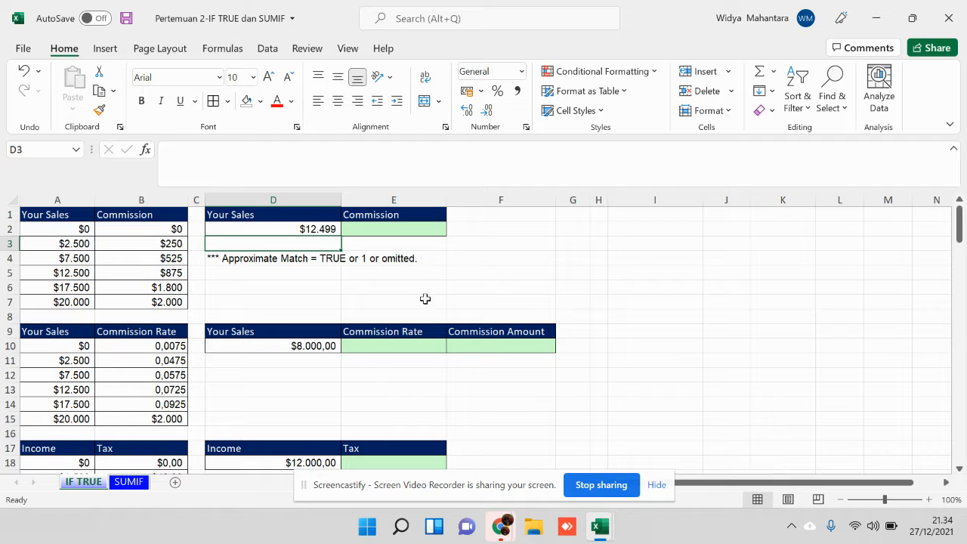
Examine the sales value in D2 and the sales brackets with their commissions in A2:B7.
click(428, 228)
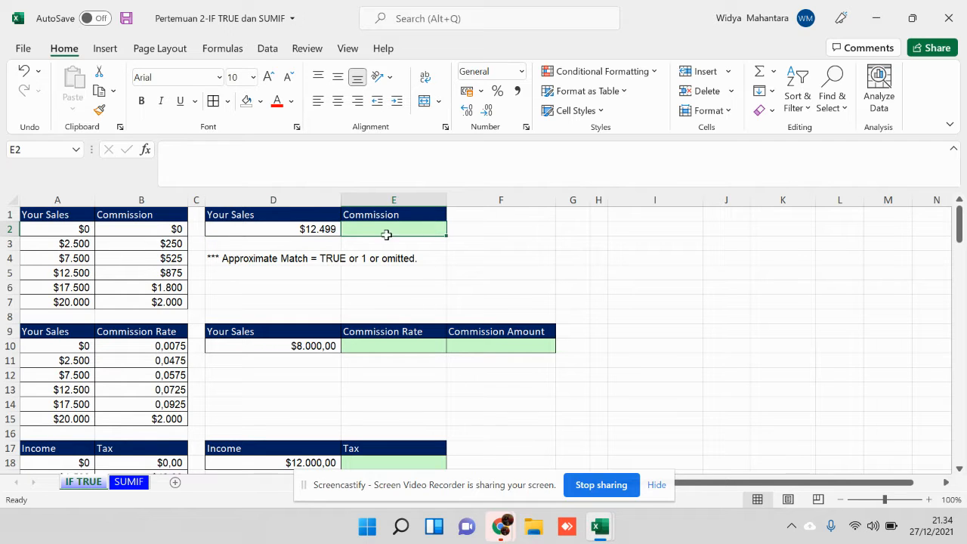
click(303, 230)
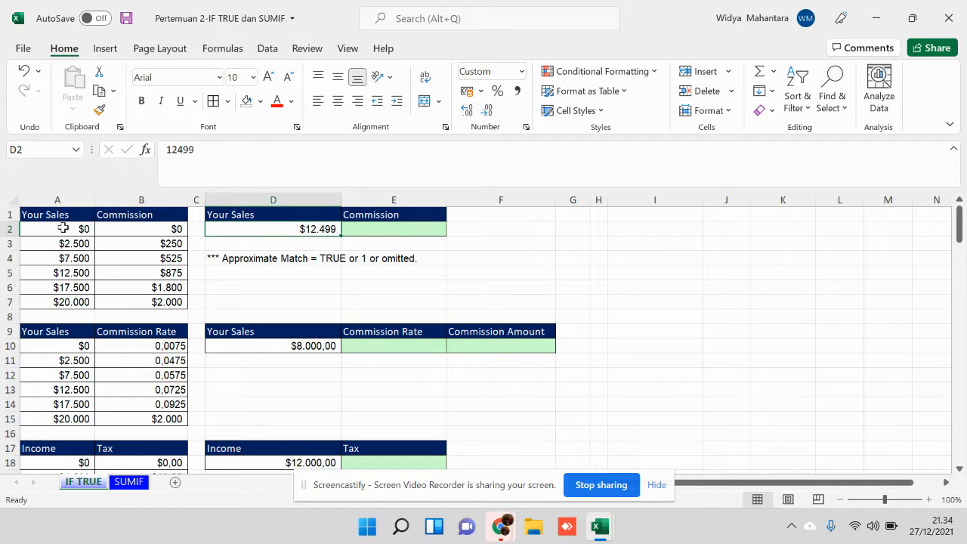
drag(62, 226, 131, 302)
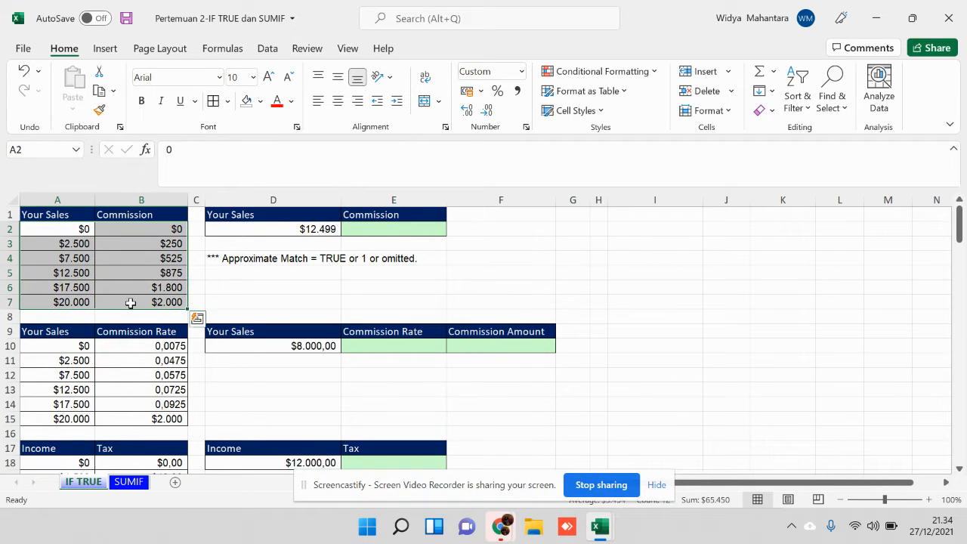
click(81, 243)
click(81, 258)
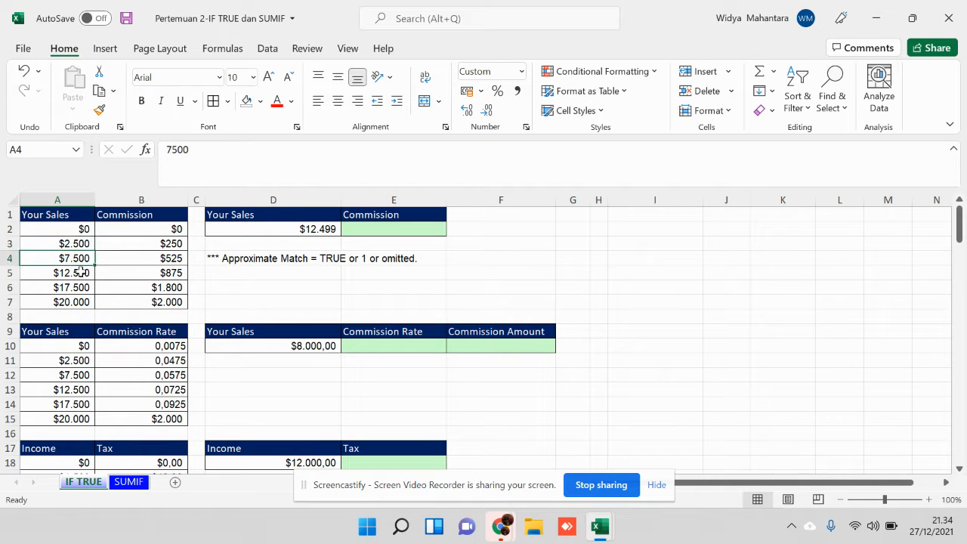
click(81, 273)
click(80, 287)
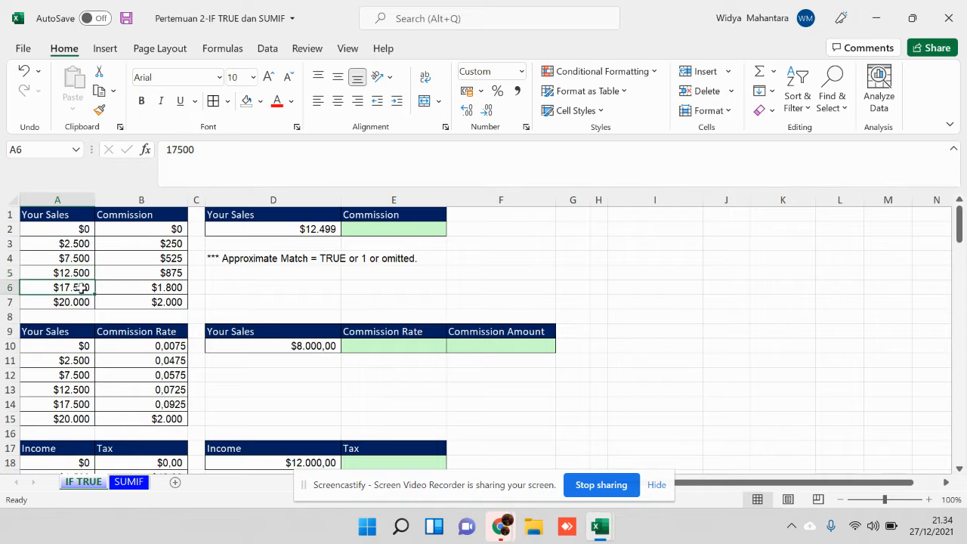
click(80, 302)
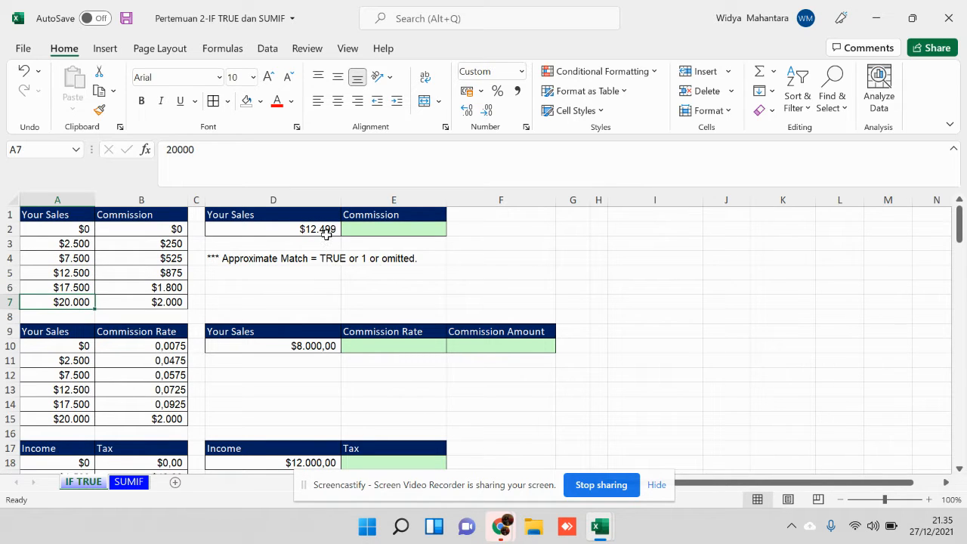
drag(79, 229, 123, 303)
Enter the exact-match formula =VLOOKUP(D2;A2:B7;2;FALSE) in the Commission cell E2.
click(384, 227)
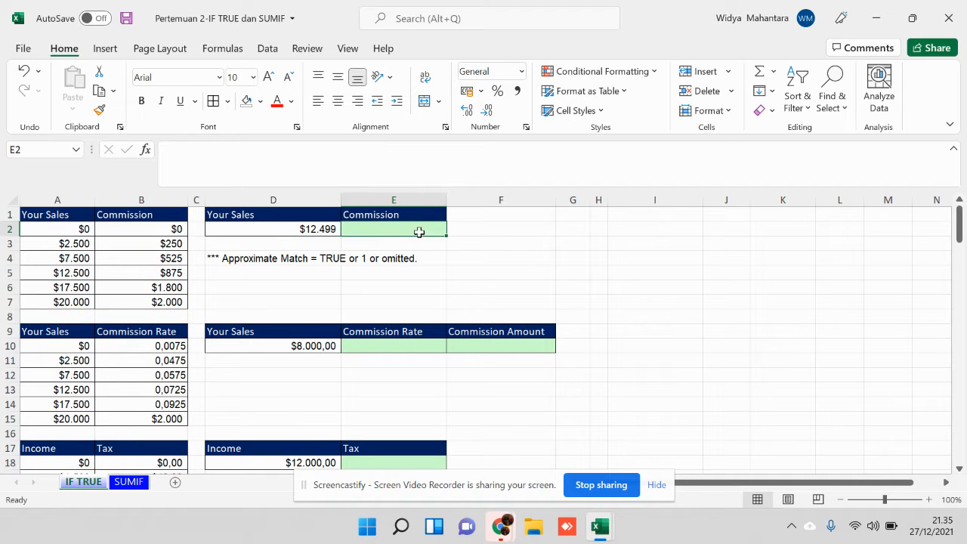
text(=)
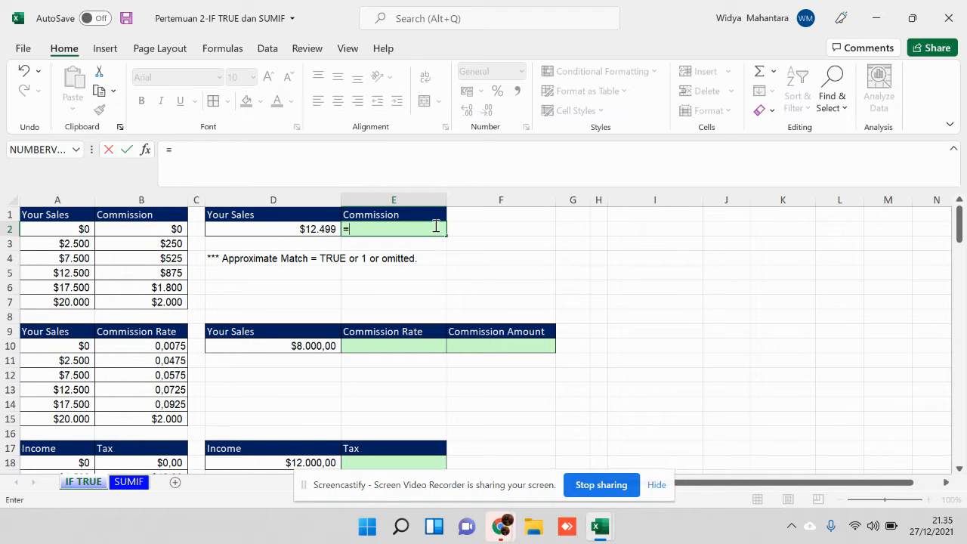
text(vlookup()
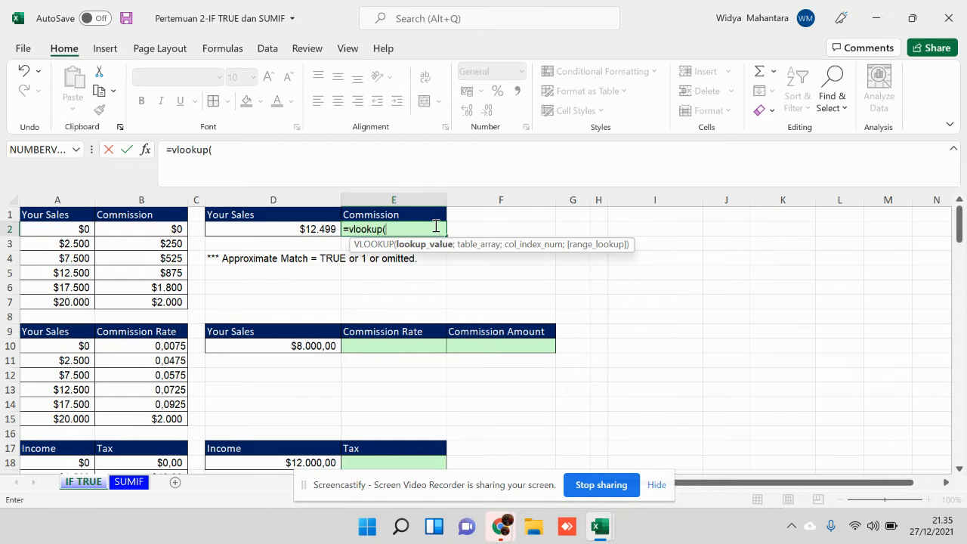
click(302, 231)
text(;)
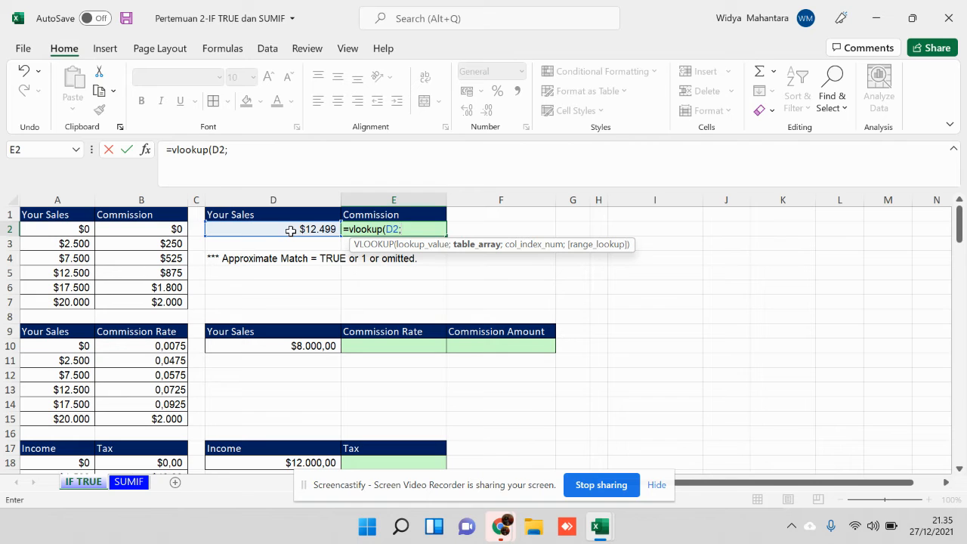
drag(79, 228, 142, 302)
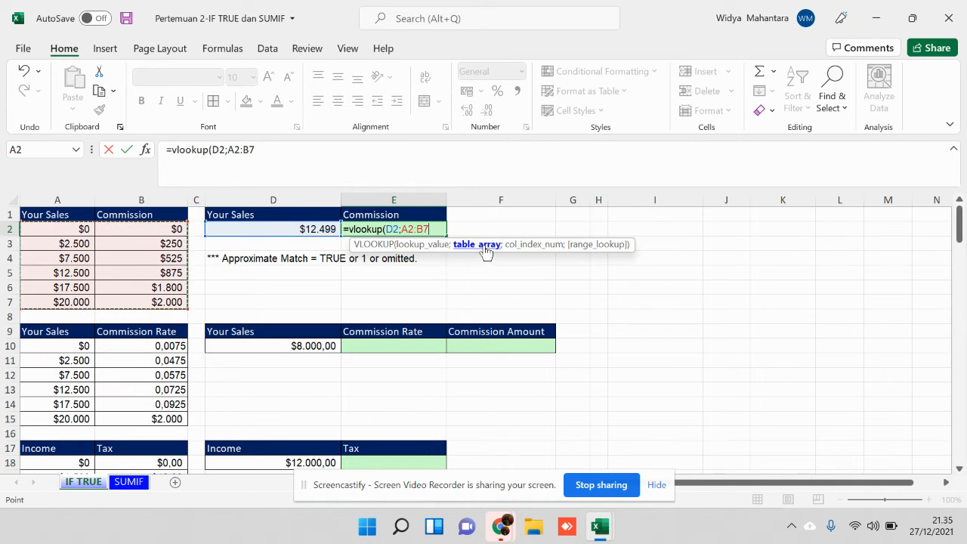
text(;)
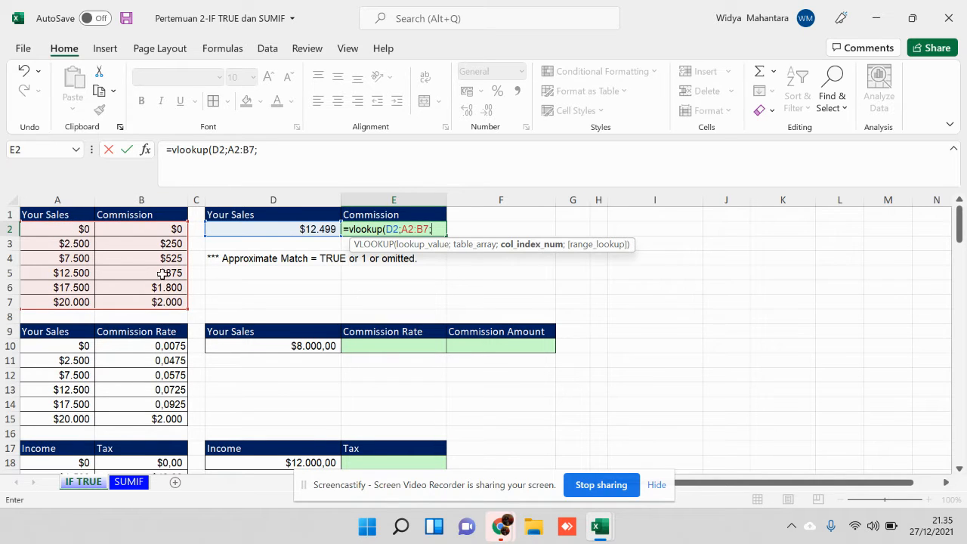
text(2;)
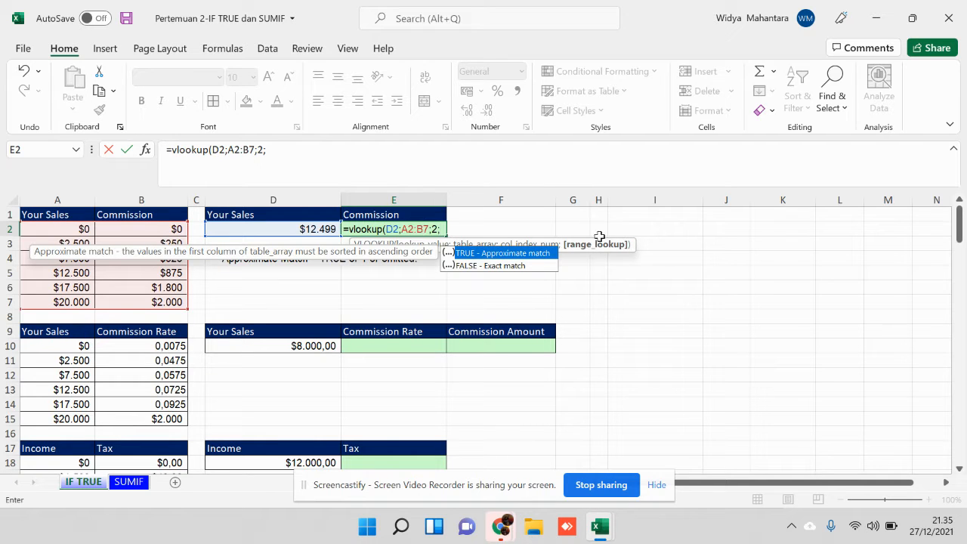
text(FAL)
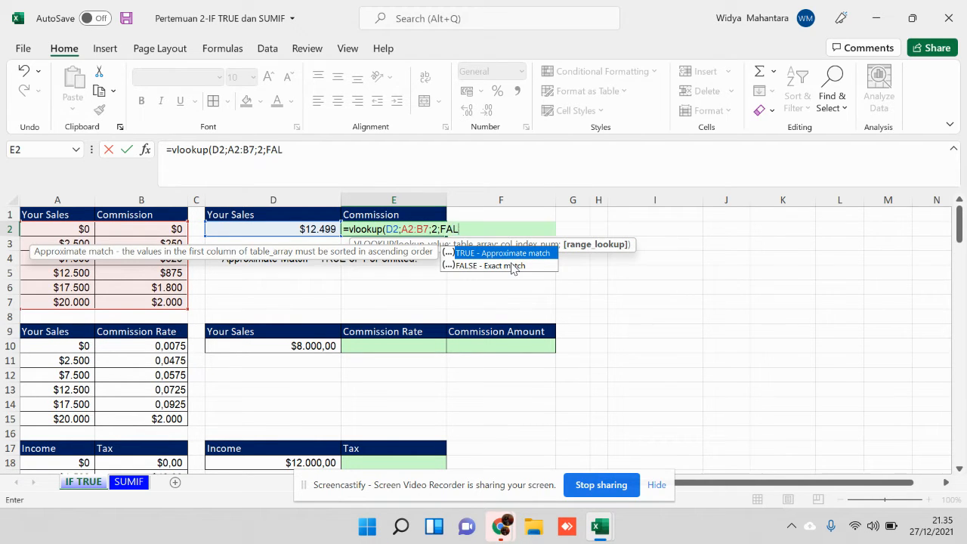
text(SE))
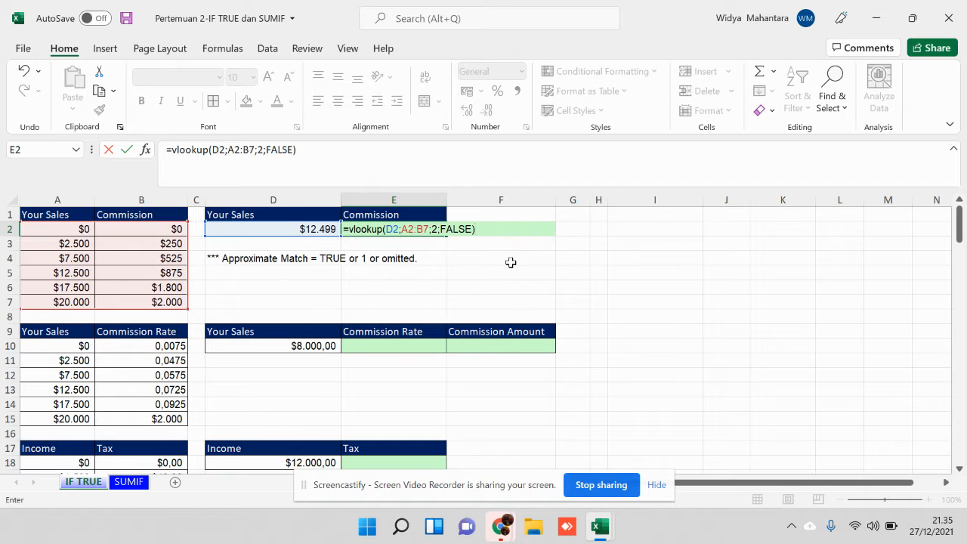
key(Return)
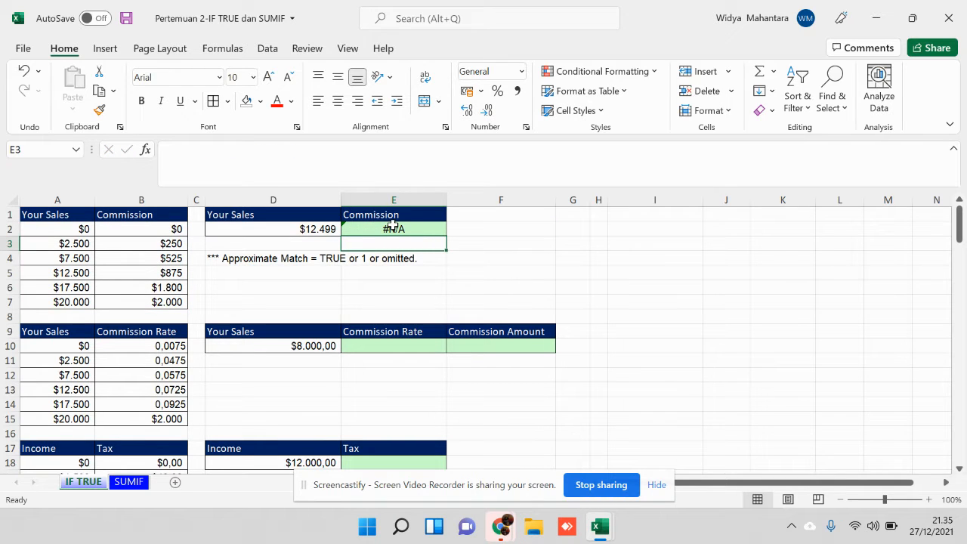
Change the range_lookup argument of the VLOOKUP formula in E2 to TRUE and check the matching row in the commission table.
click(392, 229)
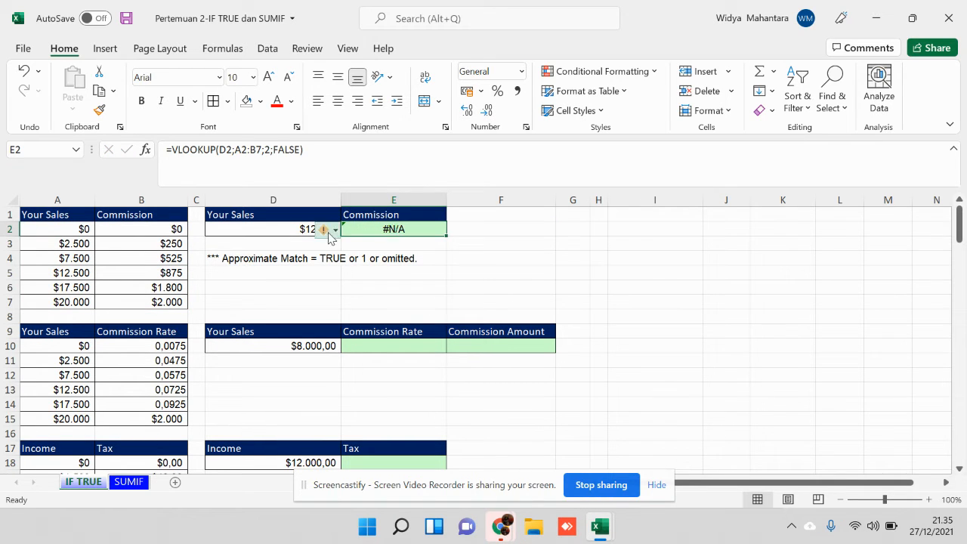
click(329, 232)
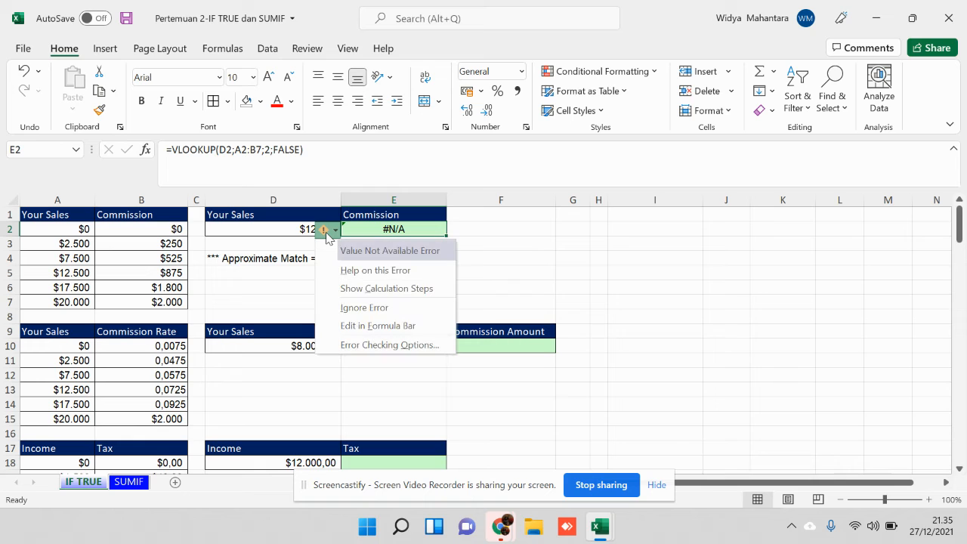
click(383, 229)
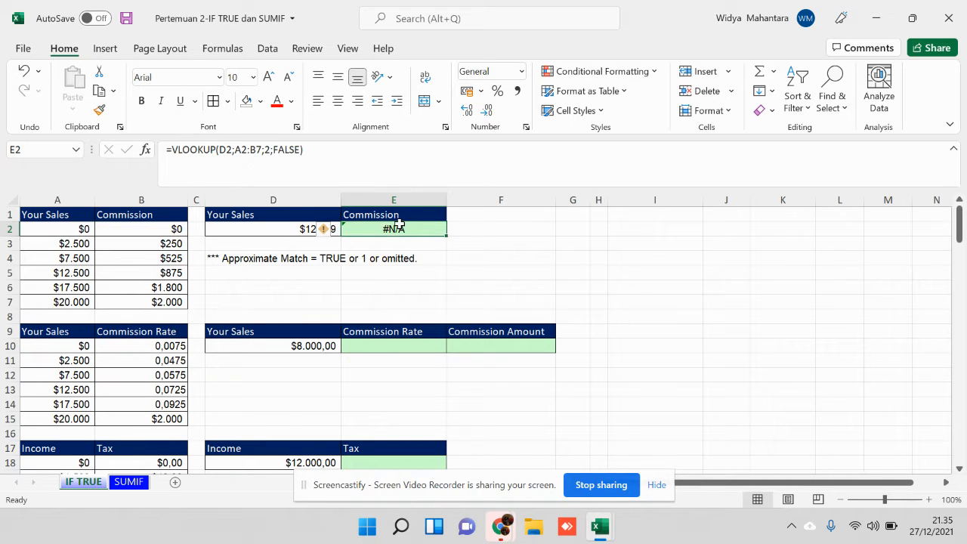
click(303, 150)
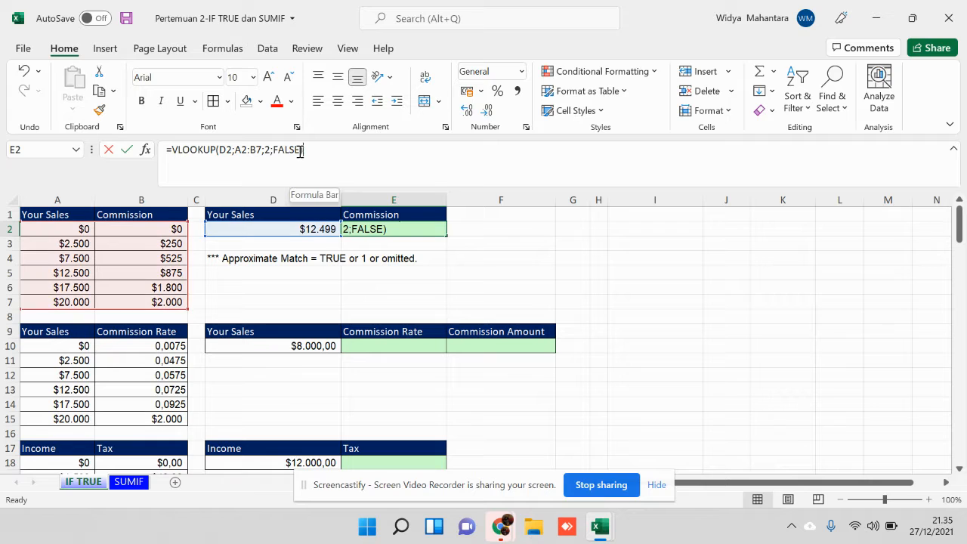
key(BackSpace)
key(BackSpace)
key(BackSpace)
key(BackSpace)
key(BackSpace)
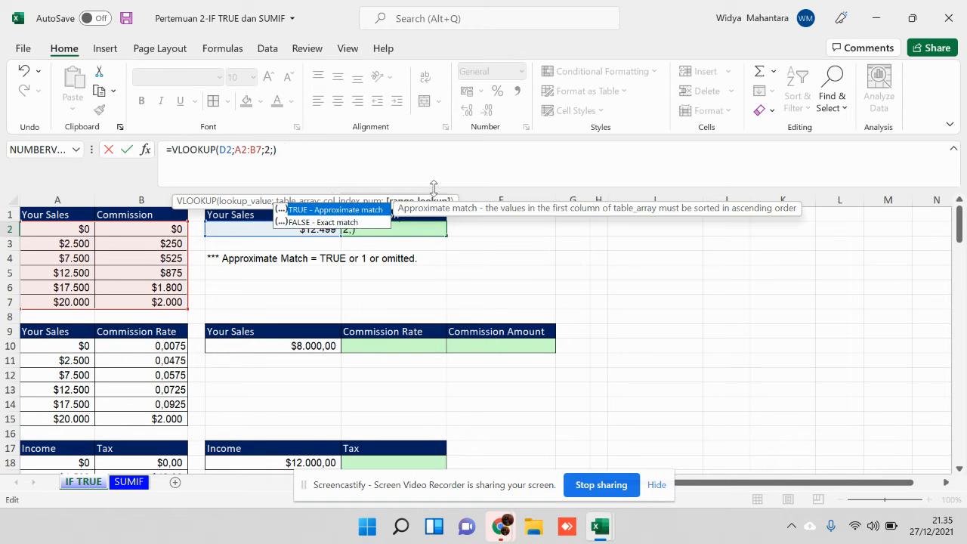
text(TRUE)
key(Return)
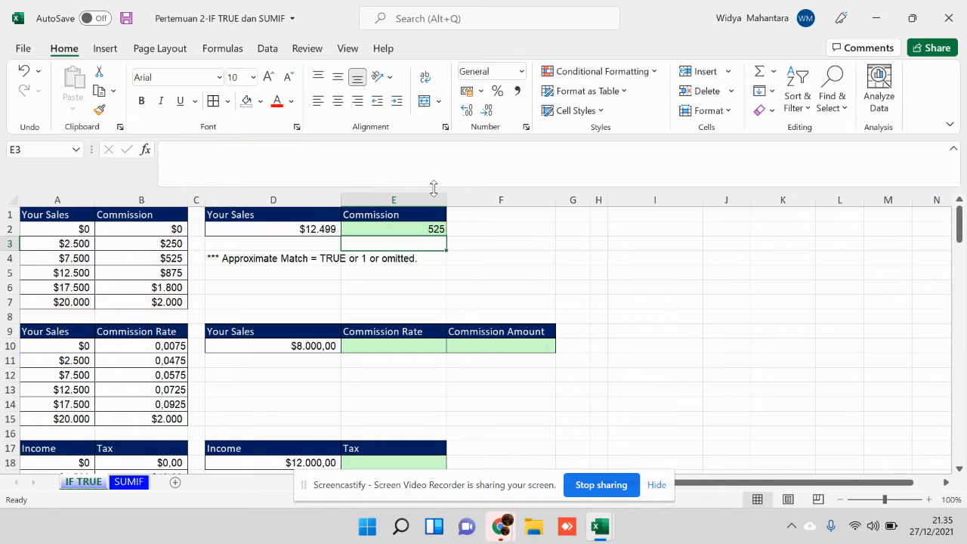
click(317, 229)
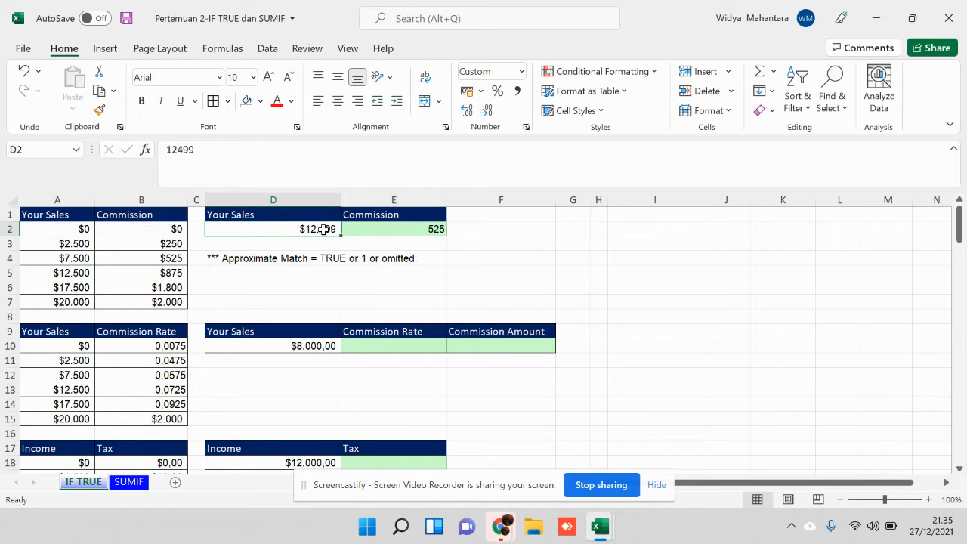
click(174, 257)
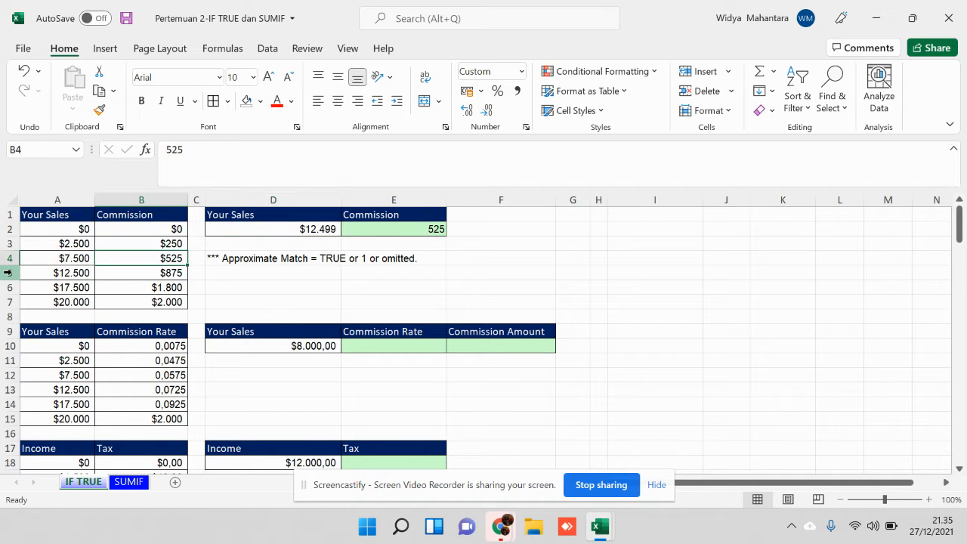
Compare the $12.500 and $7.500 rows of the first commission table with the sales value in D2.
click(8, 272)
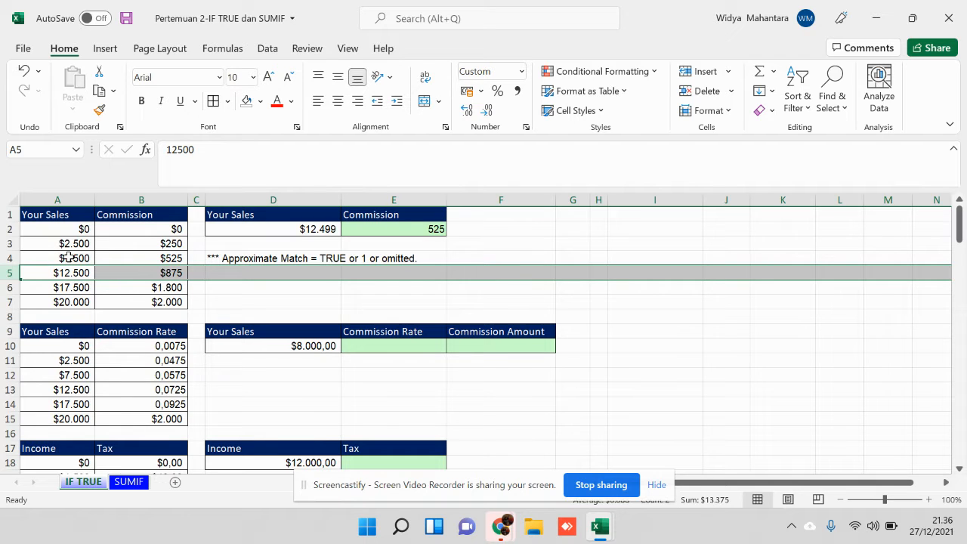
click(6, 259)
click(159, 257)
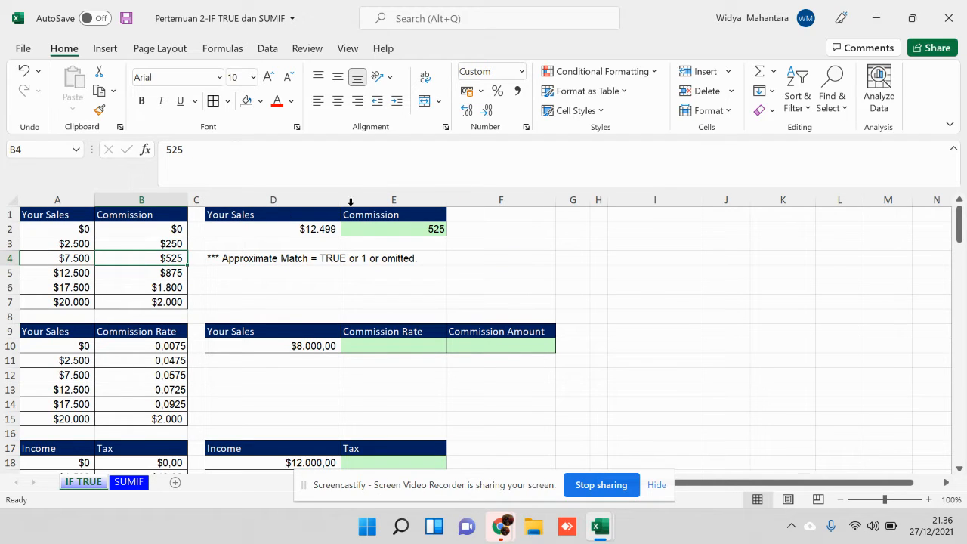
Set the Your Sales value in D2 to 12501 and check the matching row in the commission table.
click(322, 228)
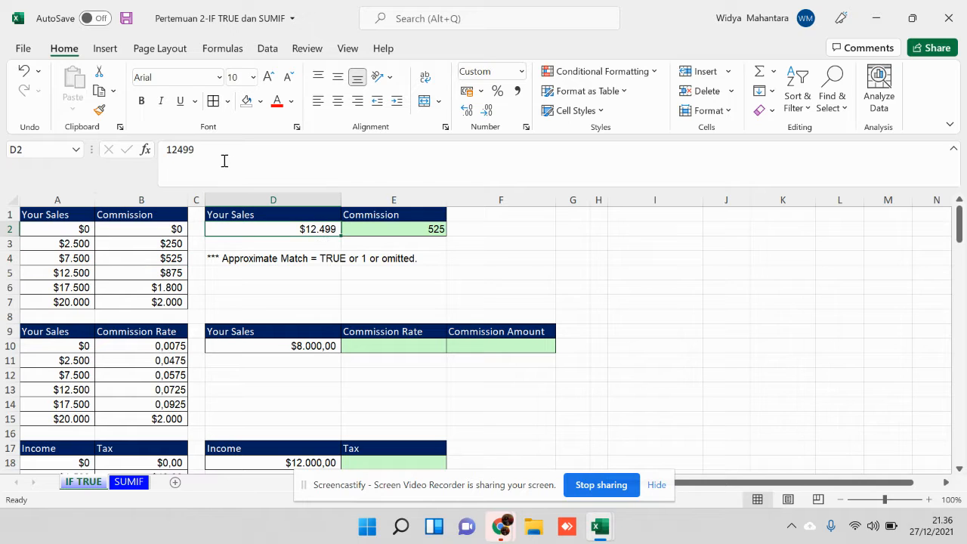
click(224, 161)
key(BackSpace)
key(BackSpace)
key(BackSpace)
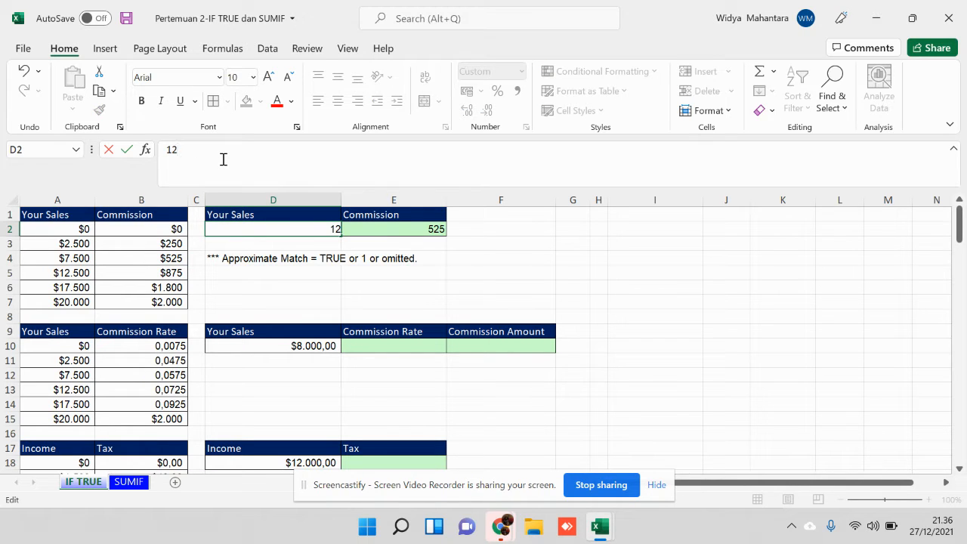
text(501)
key(Return)
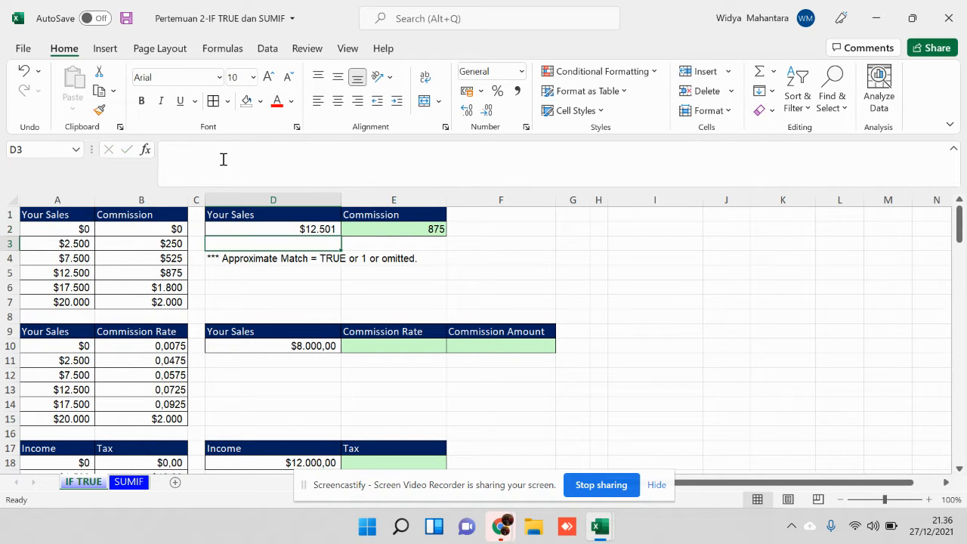
click(178, 274)
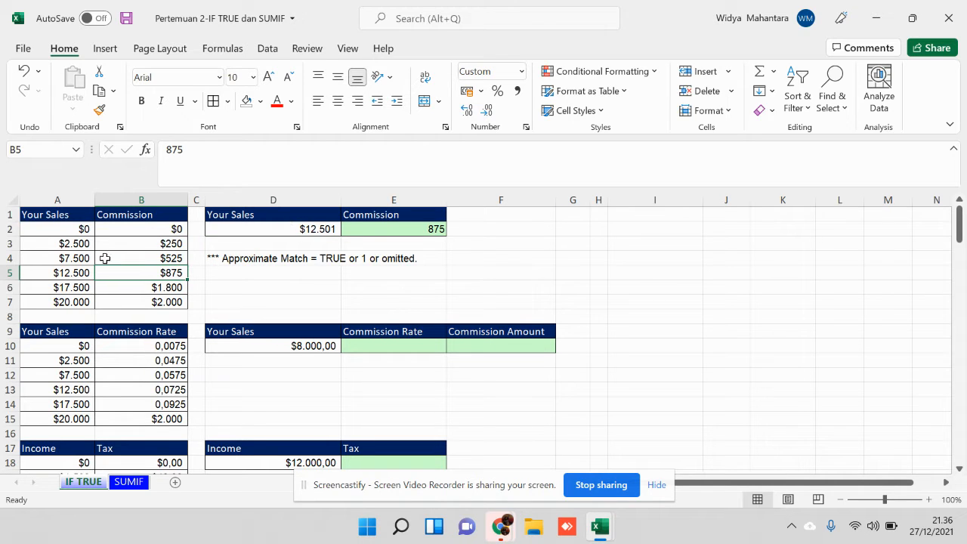
click(10, 272)
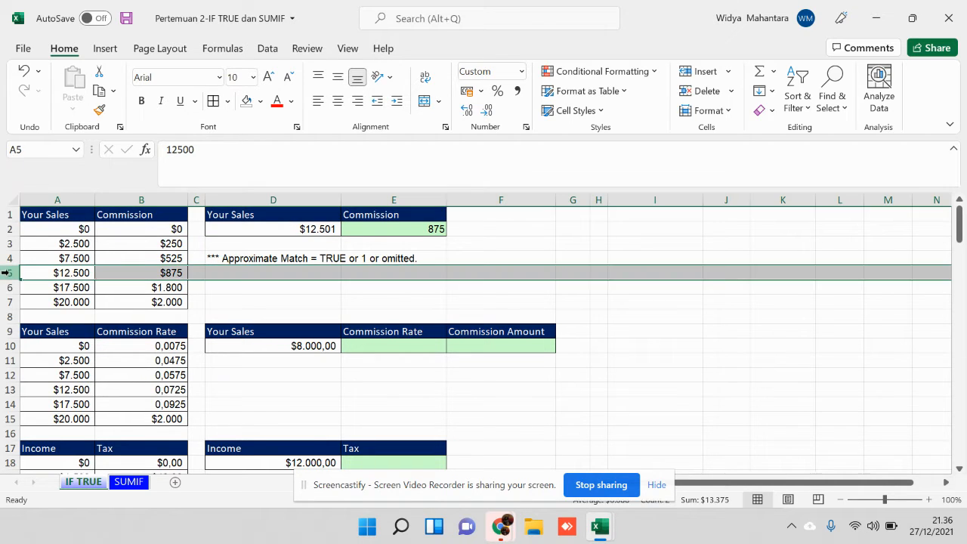
Set the Your Sales value in D2 to 17300.
click(333, 235)
click(195, 149)
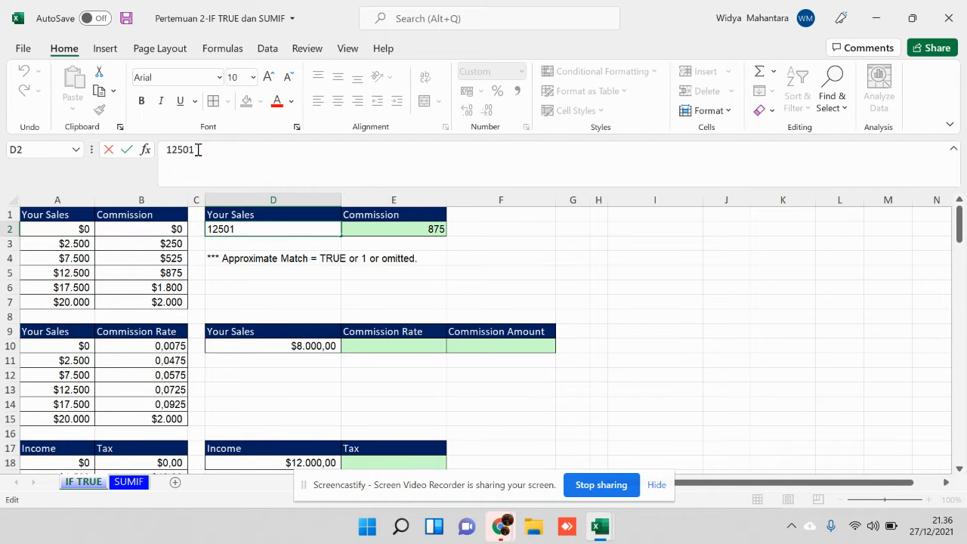
key(BackSpace)
key(BackSpace)
key(BackSpace)
text(730)
key(BackSpace)
key(BackSpace)
key(BackSpace)
key(BackSpace)
text(7300)
key(Return)
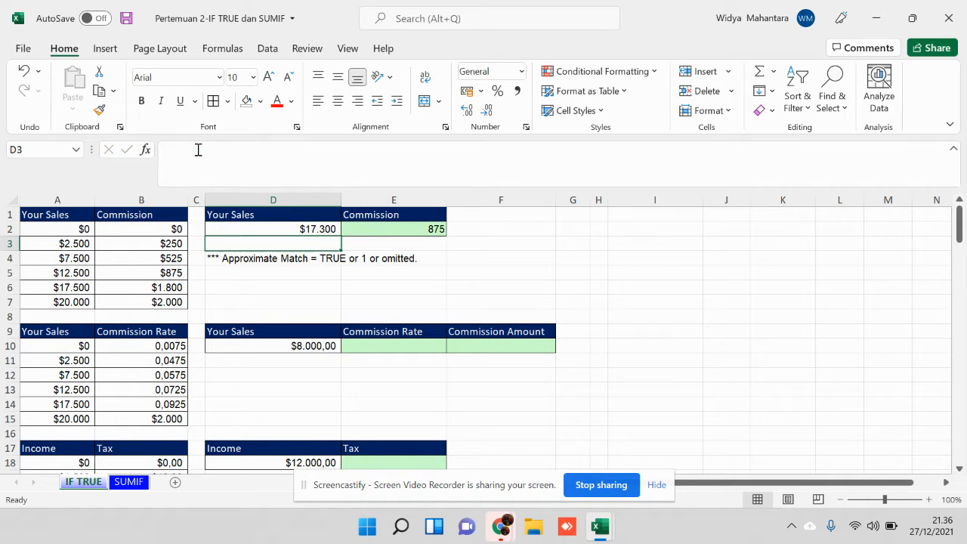
Compare the sales value in D2 with the $12.500 and $17.500 brackets and their commissions in A5:B6.
click(176, 273)
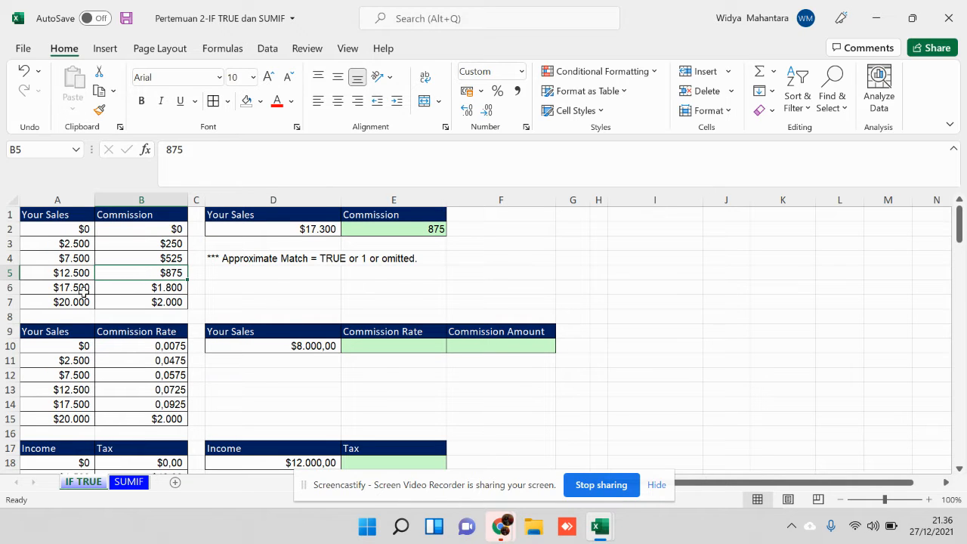
click(81, 290)
click(12, 287)
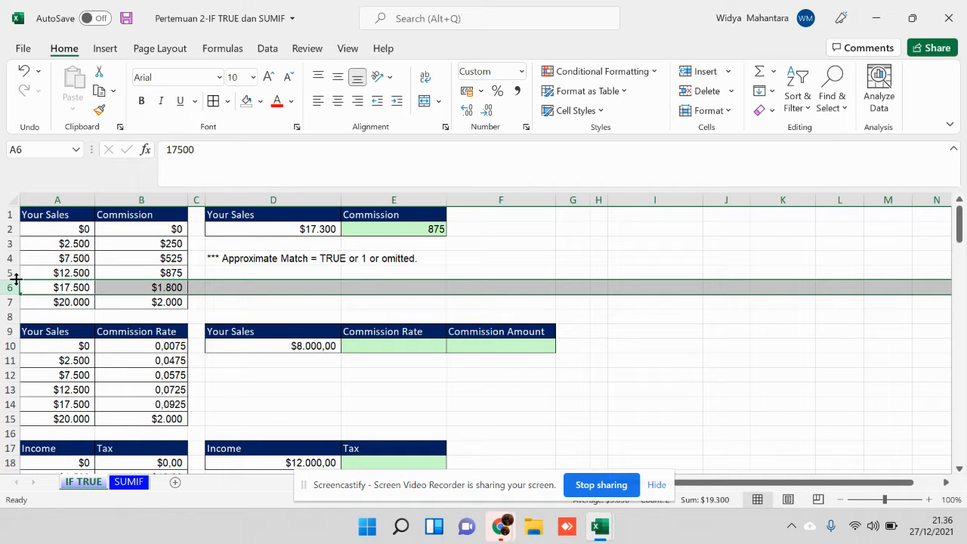
click(8, 273)
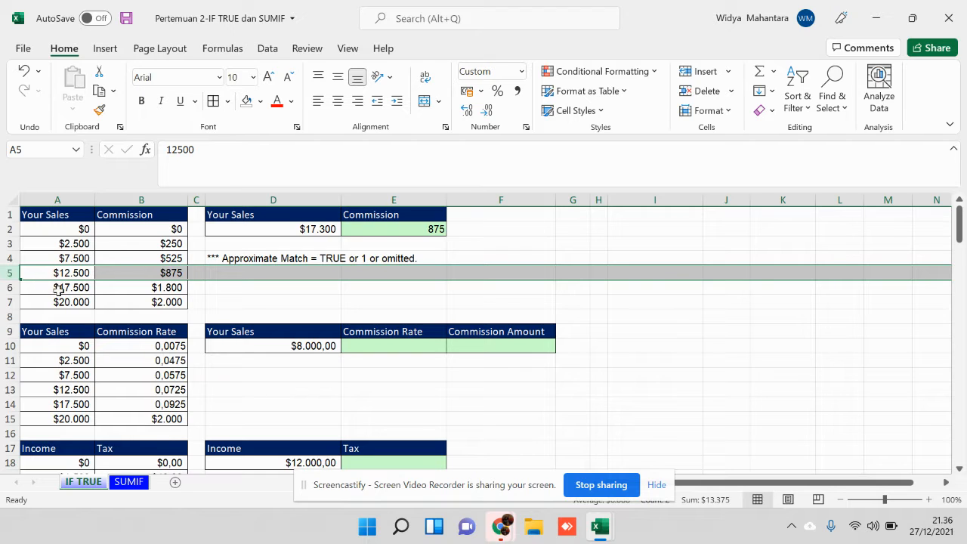
click(308, 228)
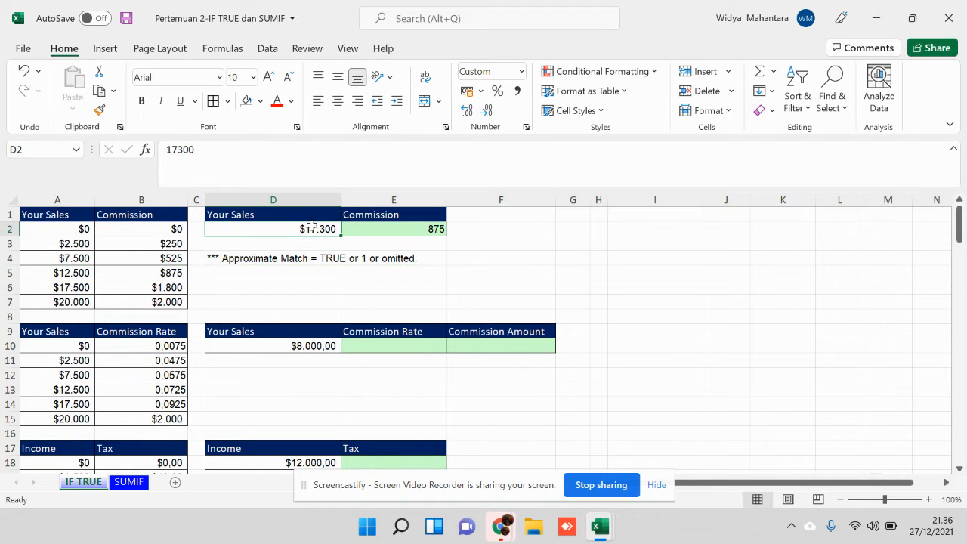
click(177, 273)
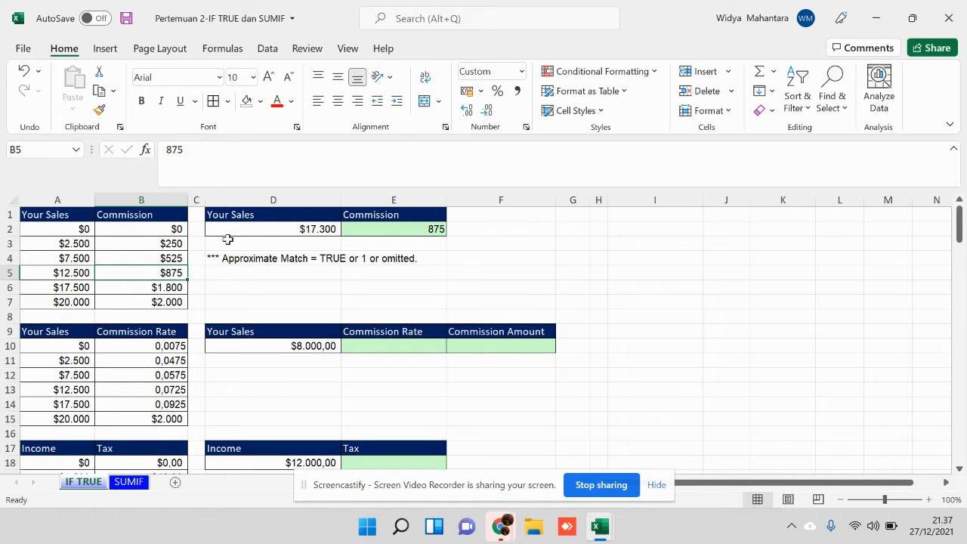
click(276, 228)
Remove the TRUE range_lookup argument from the formula in E2, leaving =VLOOKUP(D2;A2:B7;2).
click(395, 228)
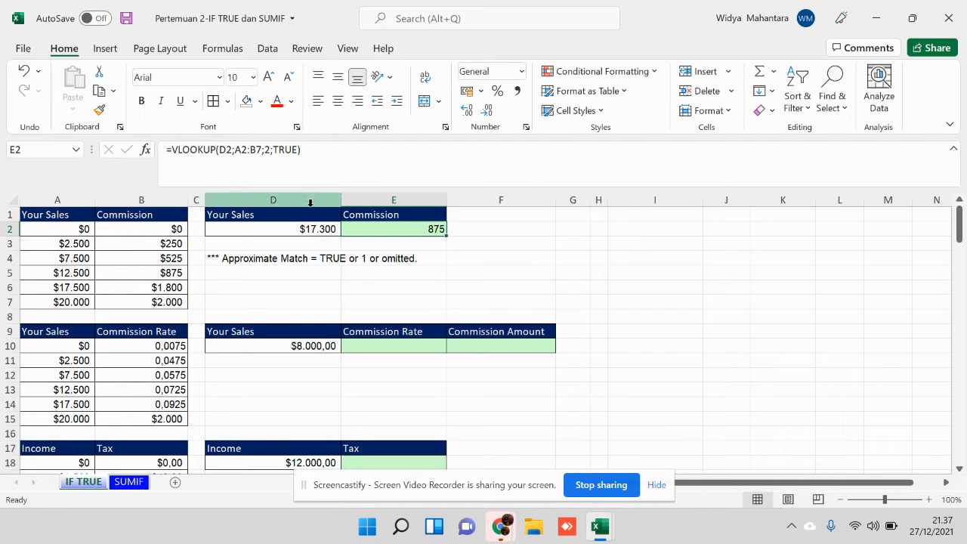
click(300, 154)
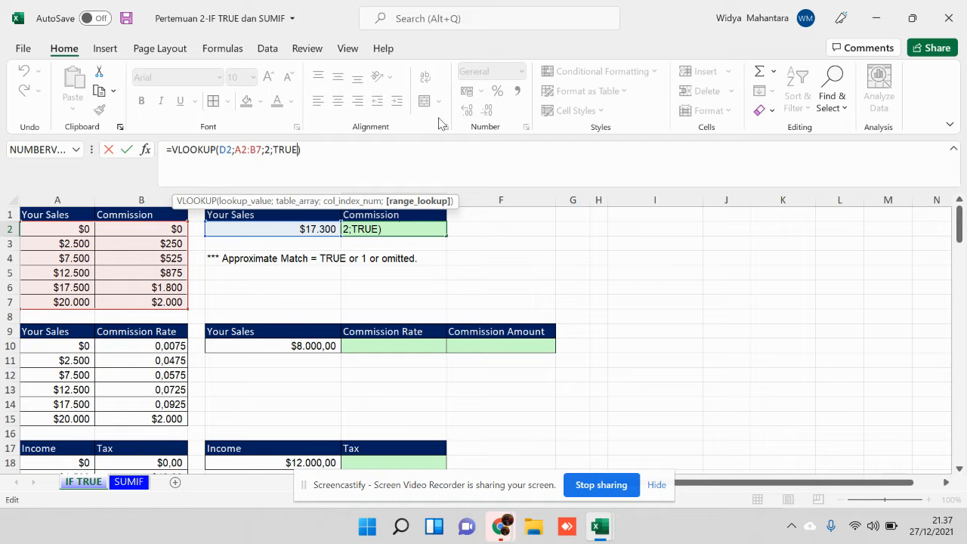
key(BackSpace)
key(BackSpace)
key(BackSpace)
key(BackSpace)
key(BackSpace)
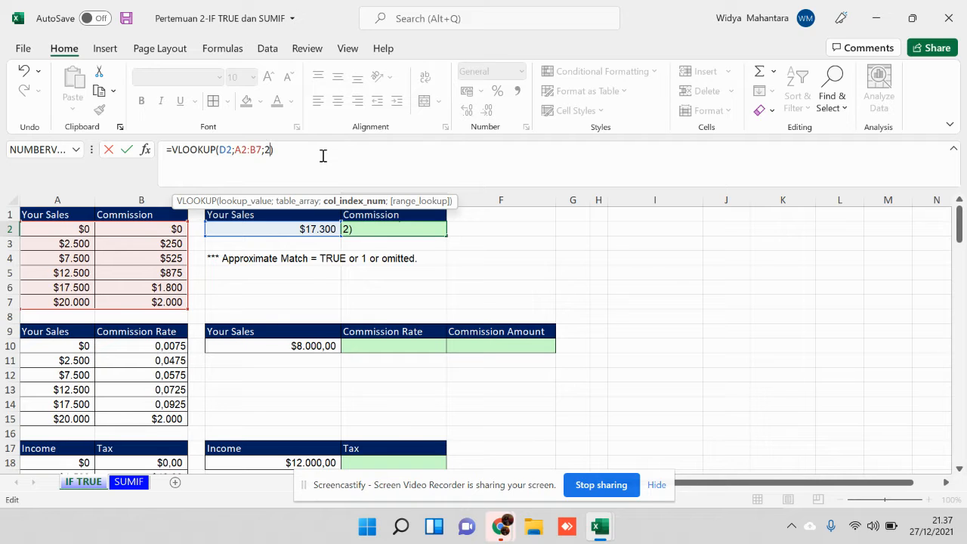
key(Return)
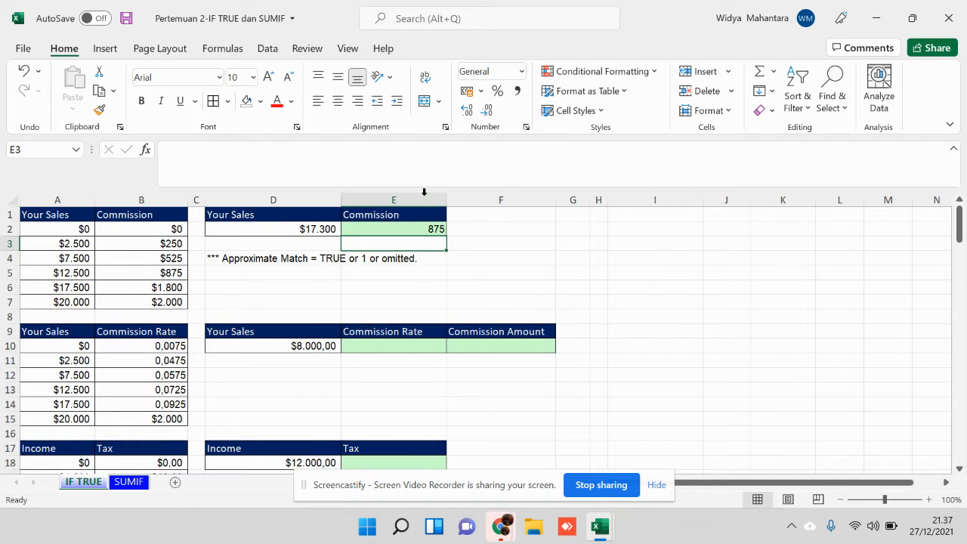
Add a range_lookup argument of 0 to the formula in E2, making it =VLOOKUP(D2;A2:B7;2;0).
click(429, 230)
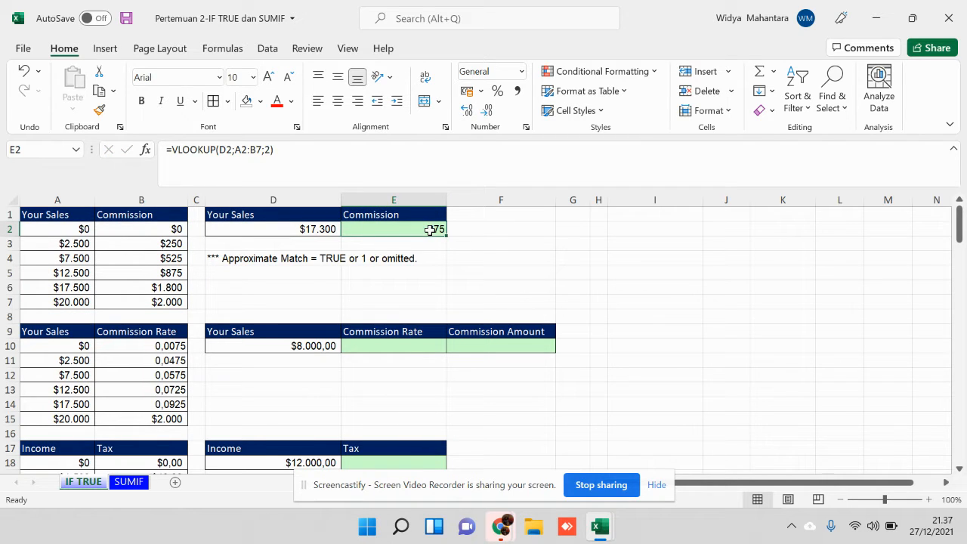
click(272, 150)
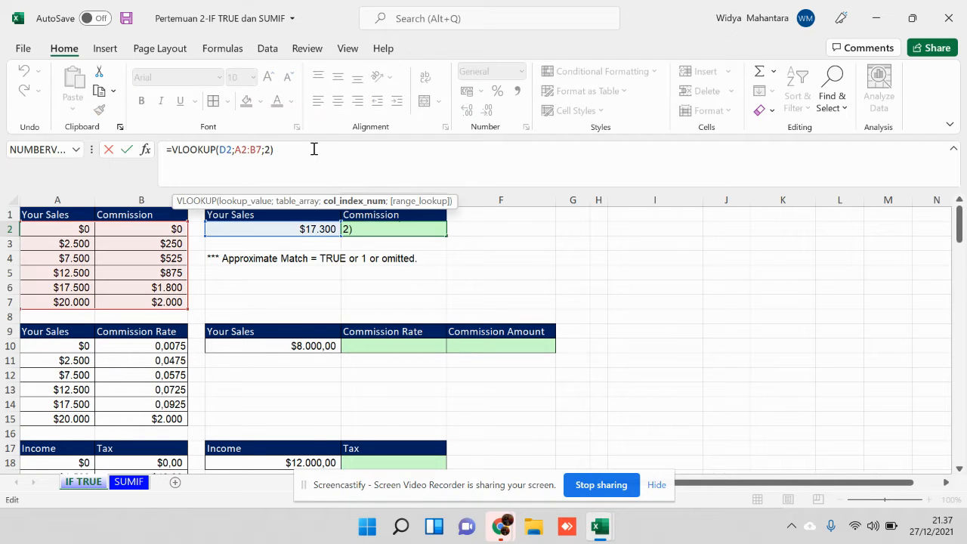
text(;FALS)
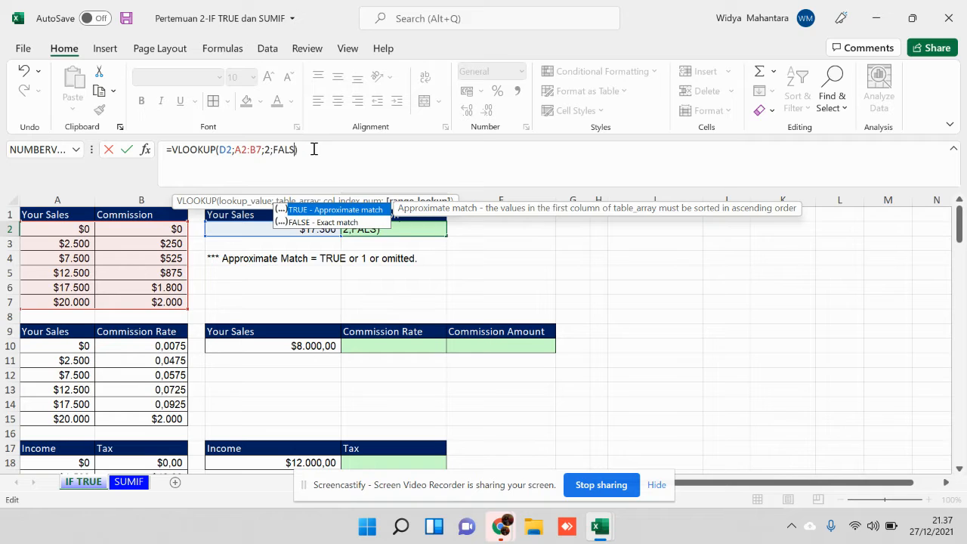
key(BackSpace)
key(BackSpace)
key(BackSpace)
key(BackSpace)
text(0)
key(Return)
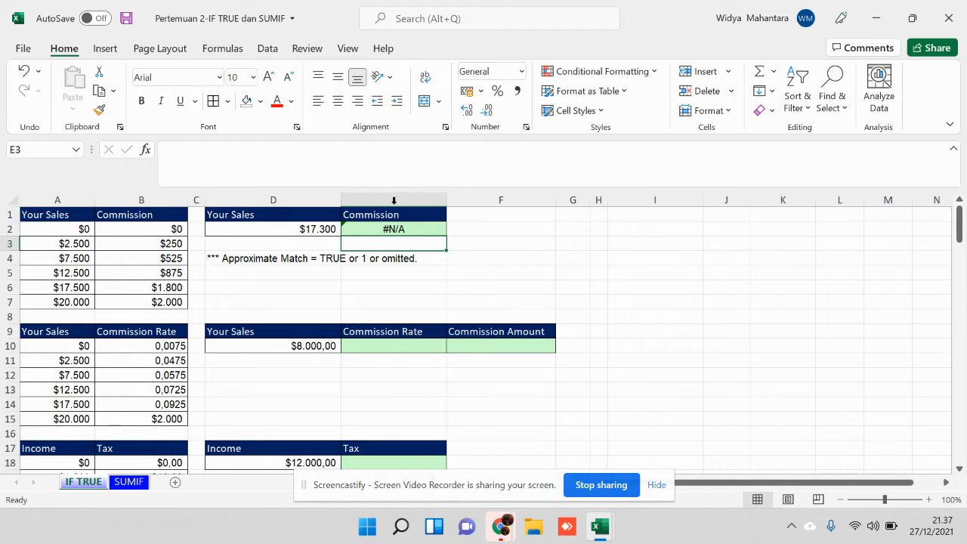
Set the Your Sales value in D2 to 17500 and check its commission in B6.
click(421, 229)
click(290, 229)
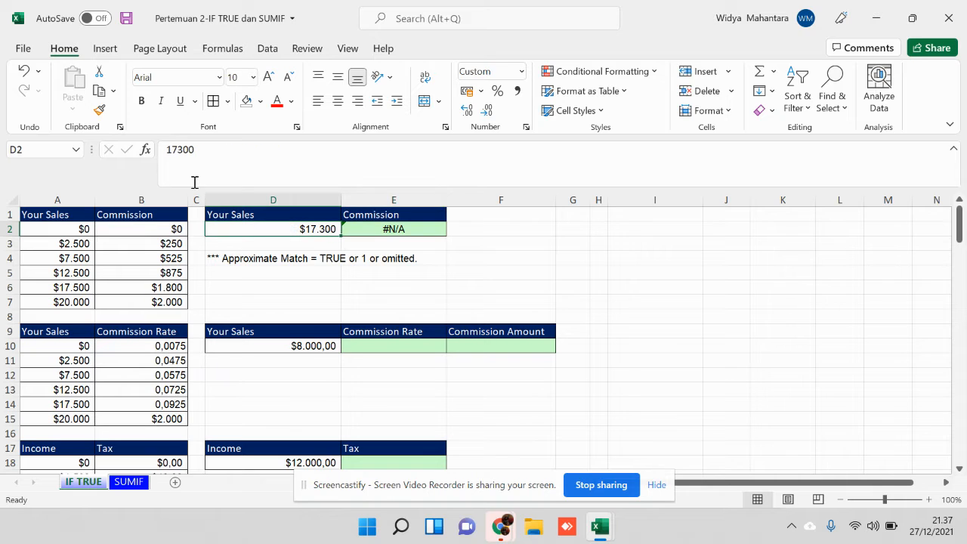
click(188, 151)
key(BackSpace)
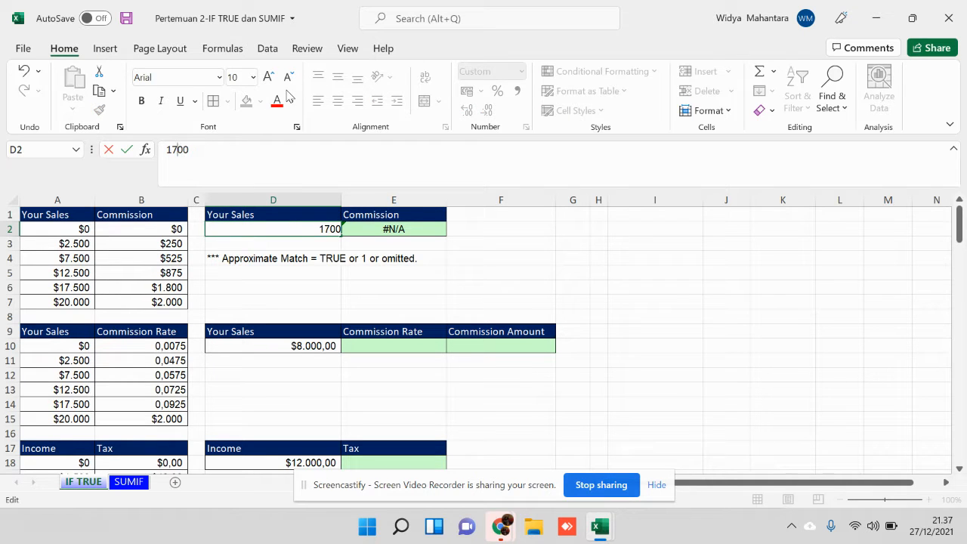
text(5)
key(Return)
click(145, 288)
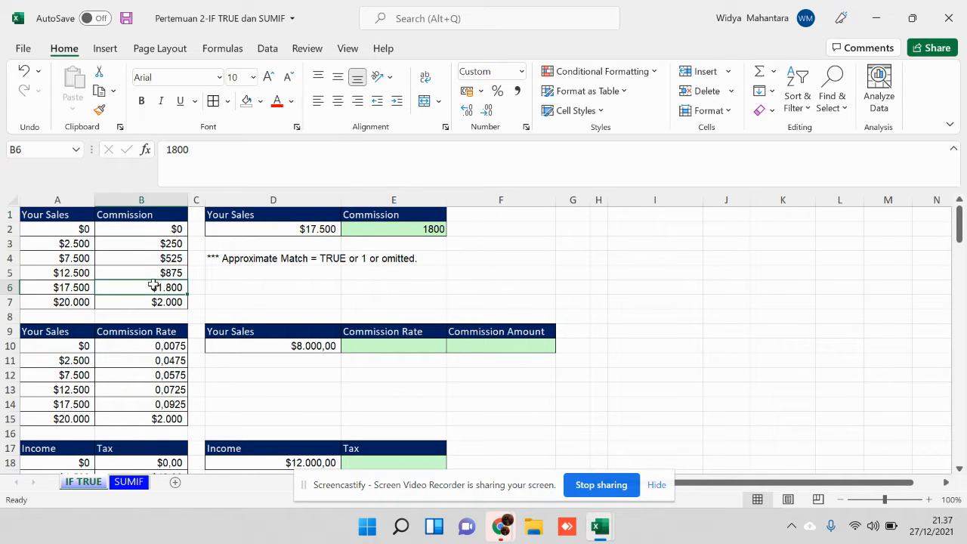
Examine the range_lookup argument of the formula in E2 and the approximate match note in D4.
click(369, 228)
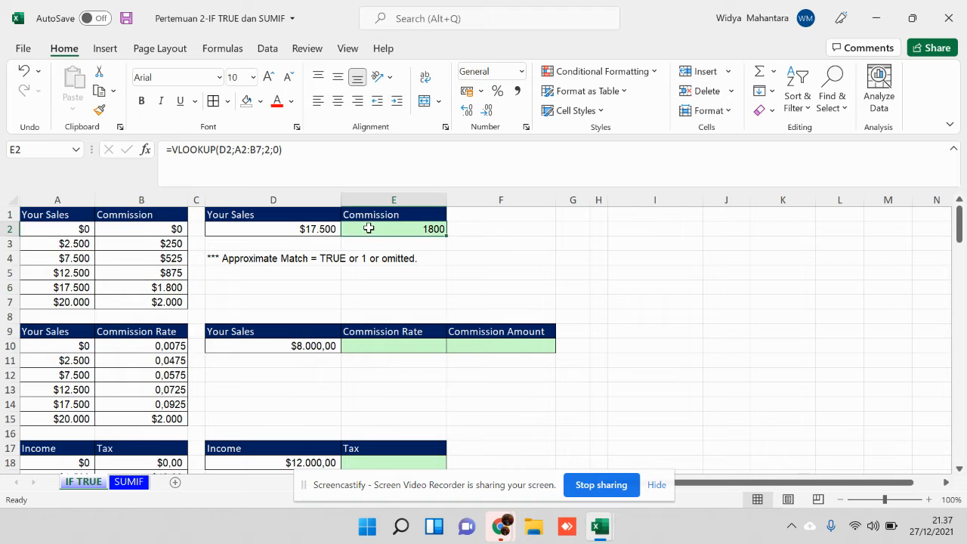
click(279, 150)
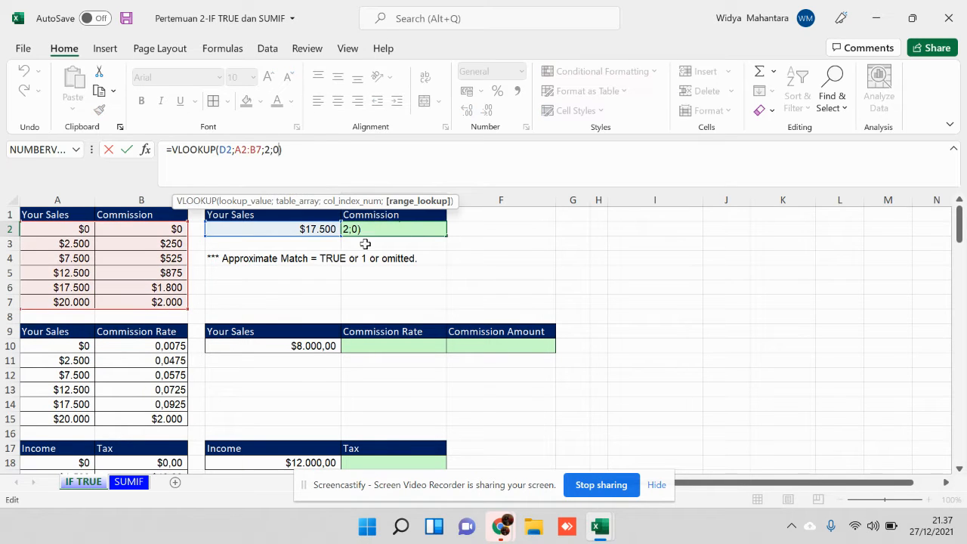
click(329, 261)
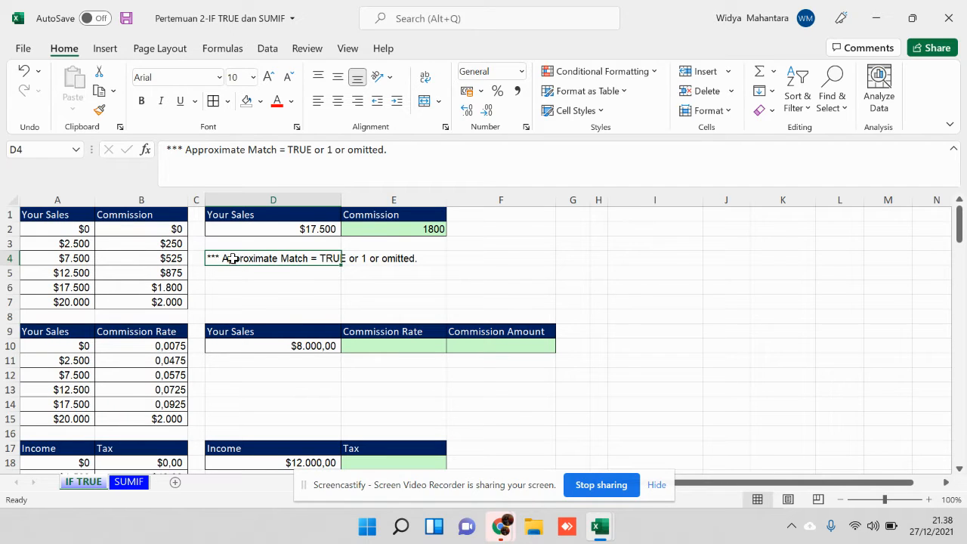
Set the Your Sales value in D2 to 2501.
click(320, 230)
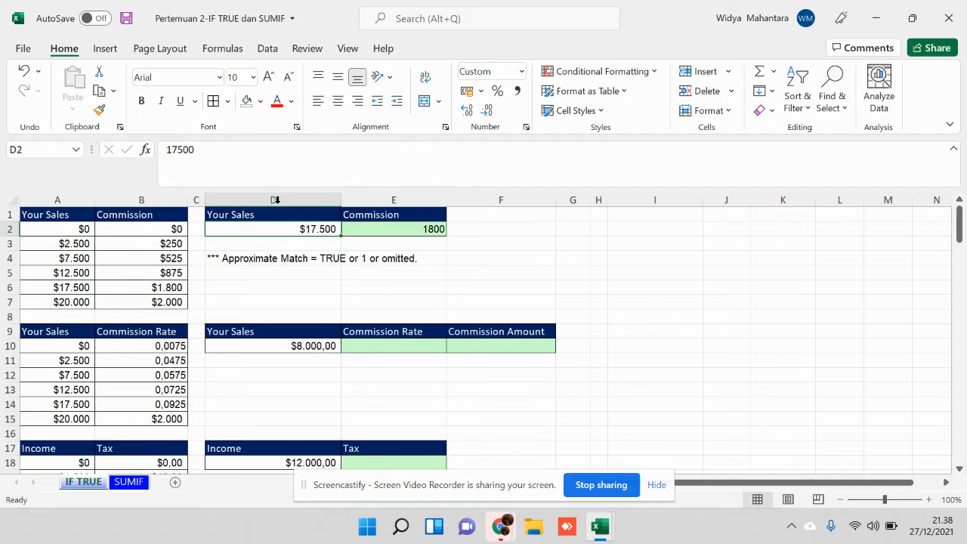
double_click(233, 158)
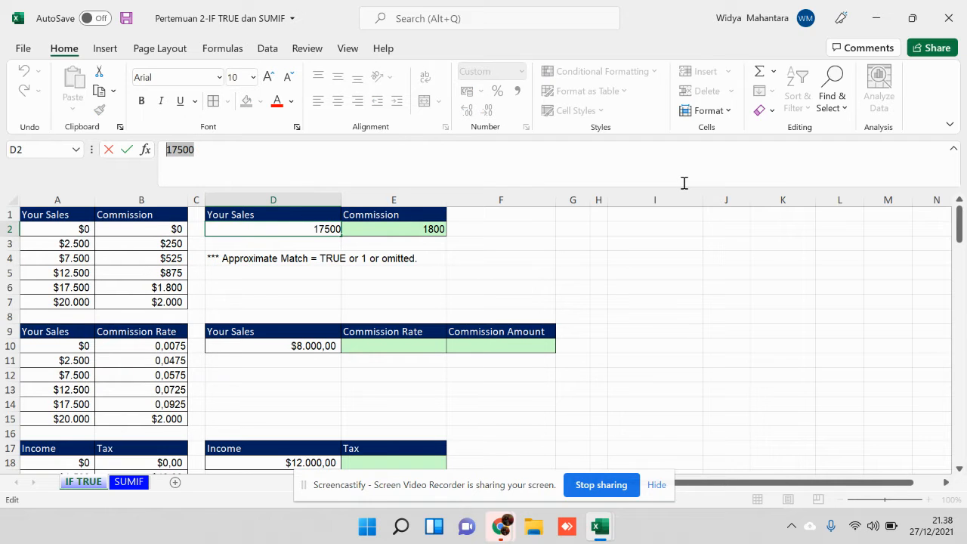
text(2.50)
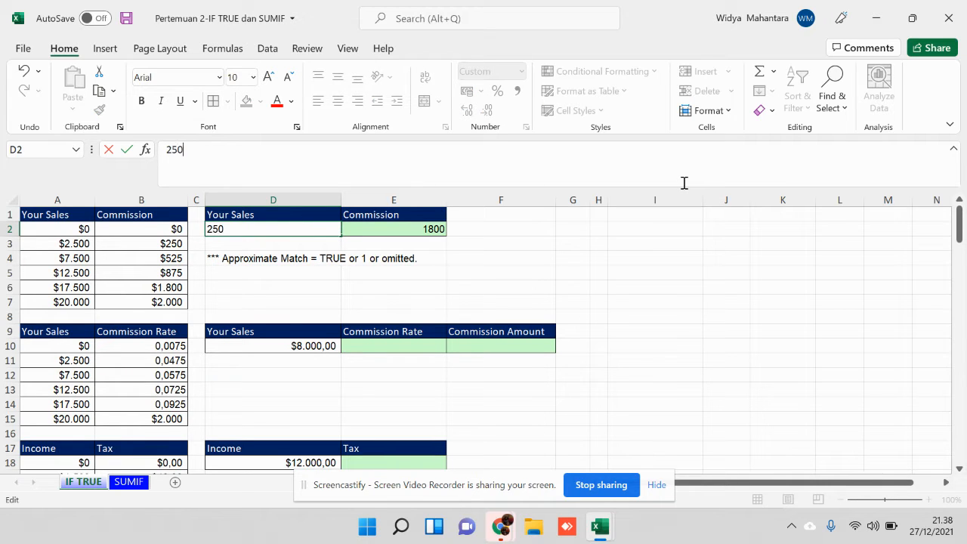
text(1)
key(Return)
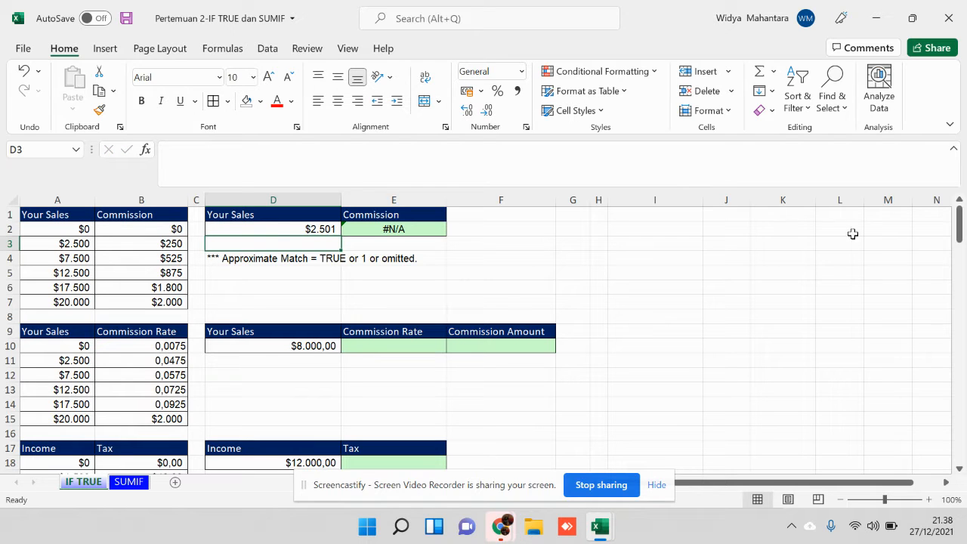
Remove the range_lookup argument 0 from the VLOOKUP formula in the Commission cell E2.
click(434, 234)
click(278, 150)
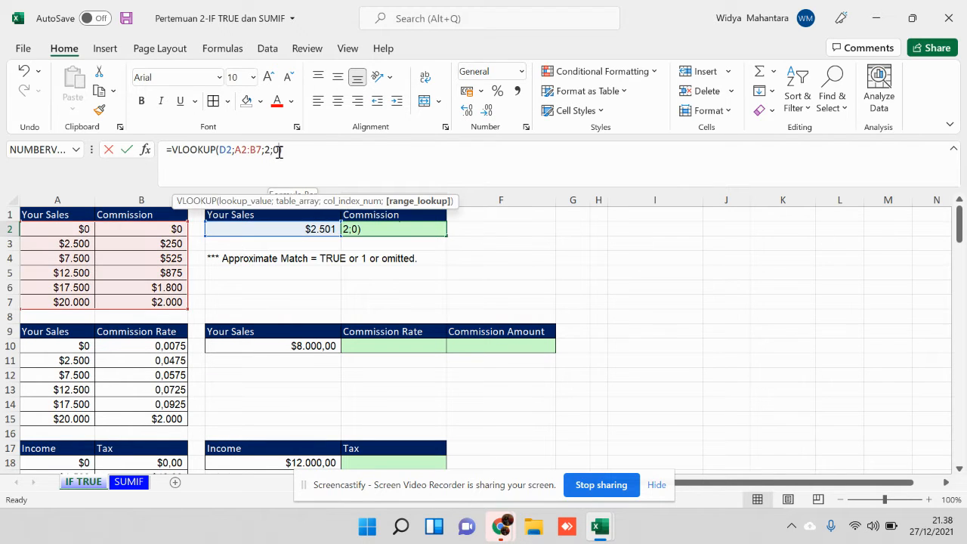
key(BackSpace)
key(BackSpace)
key(Return)
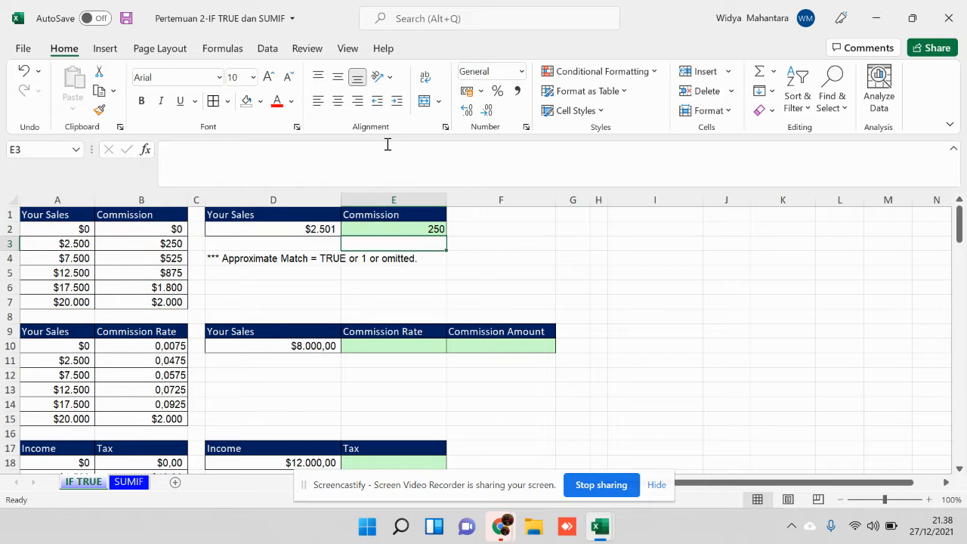
Add TRUE as the range_lookup argument of the VLOOKUP formula in E2 and check the matching commission in B3.
click(417, 230)
click(270, 150)
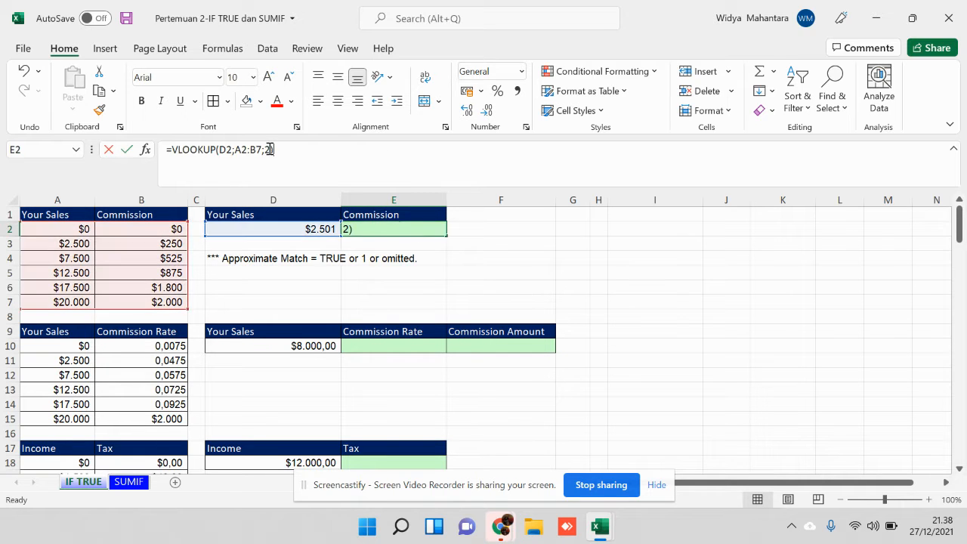
text(;TRUE)
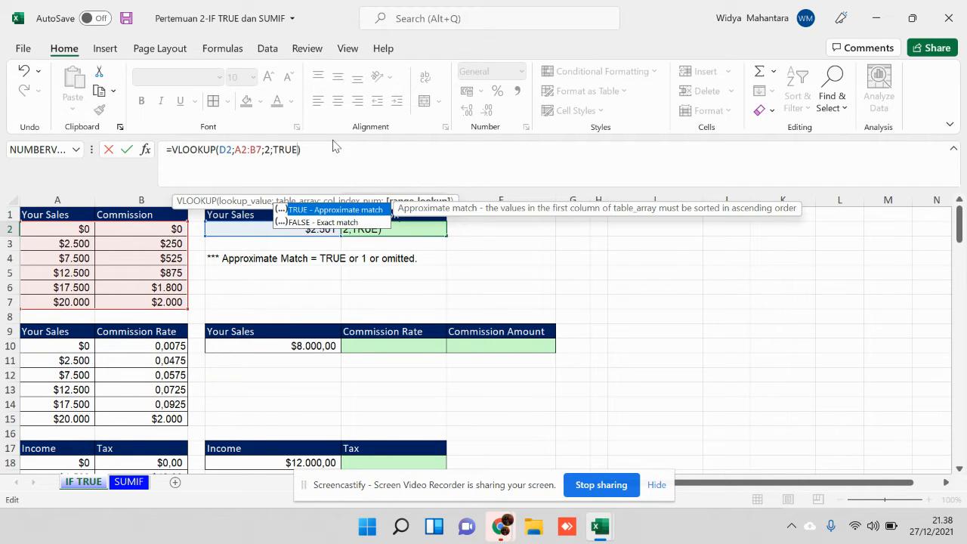
key(Return)
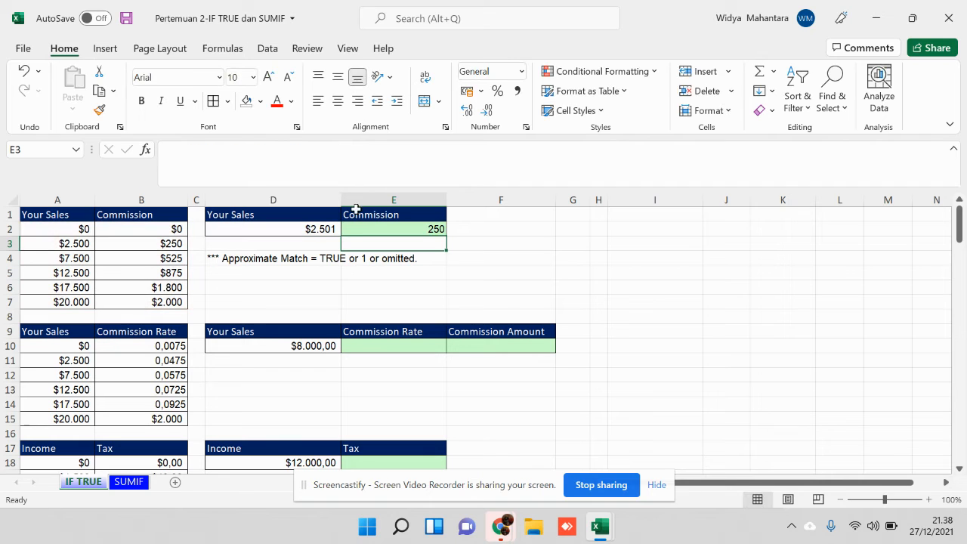
click(144, 246)
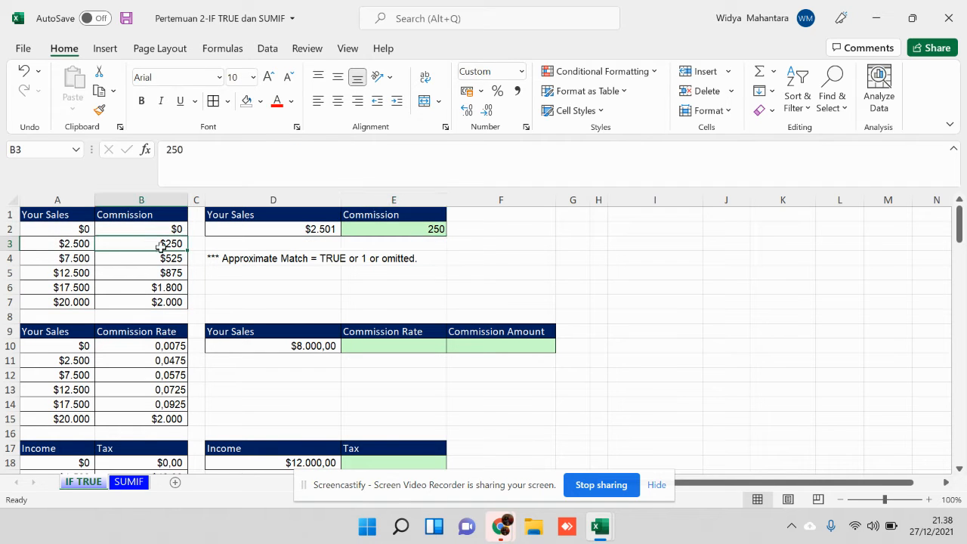
Set the Your Sales value in D2 to 5000.
click(325, 228)
click(204, 153)
key(BackSpace)
key(BackSpace)
key(BackSpace)
key(BackSpace)
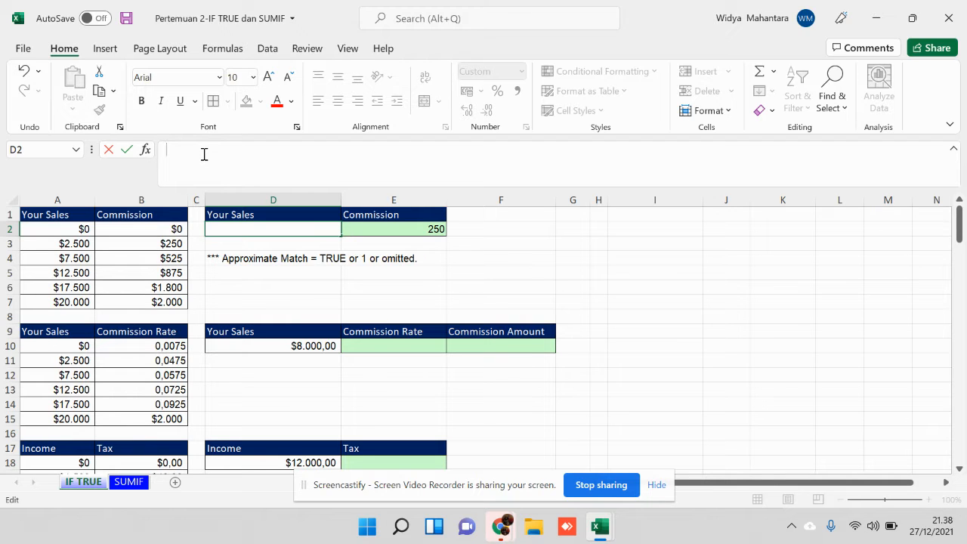
text(5000)
key(Return)
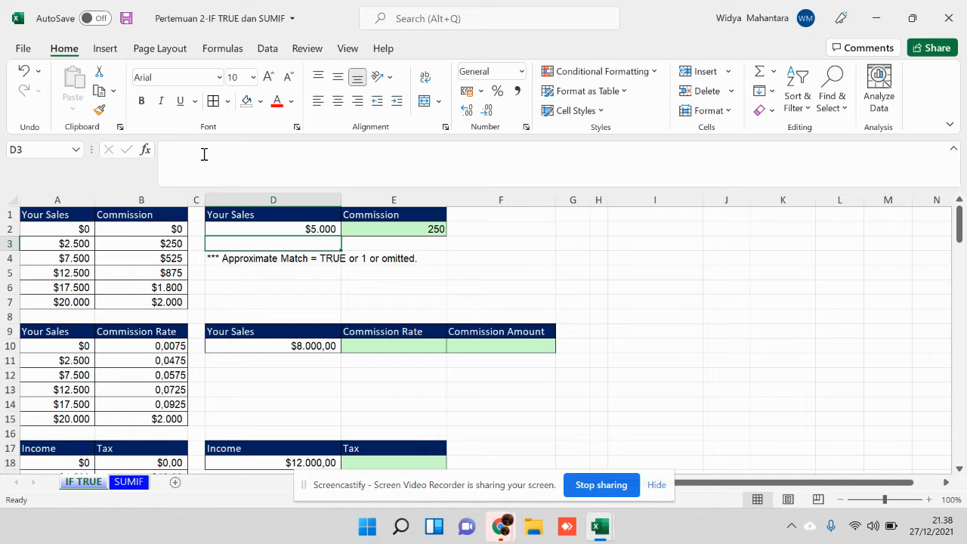
Compare the commission in E2 with rows 4 and 3 of the lookup table.
click(399, 225)
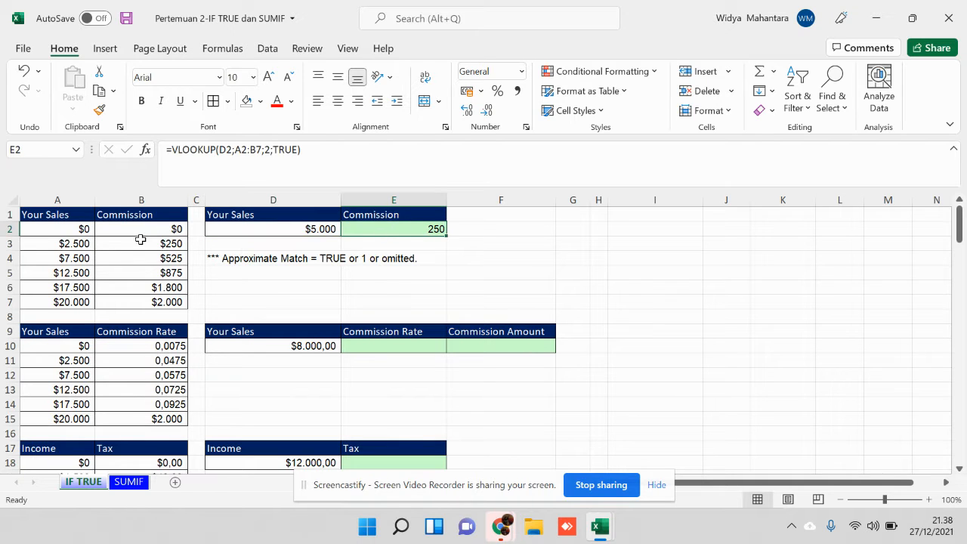
click(58, 258)
click(10, 259)
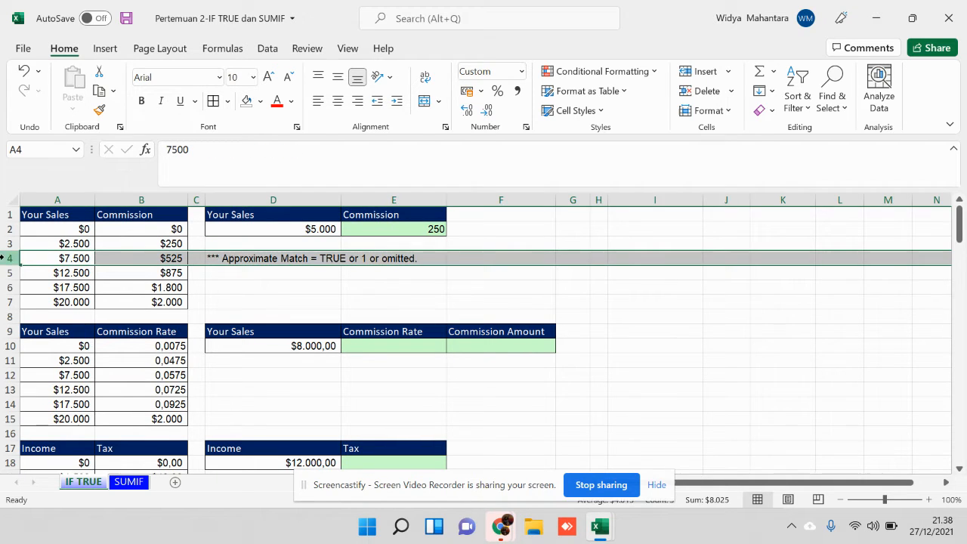
click(78, 256)
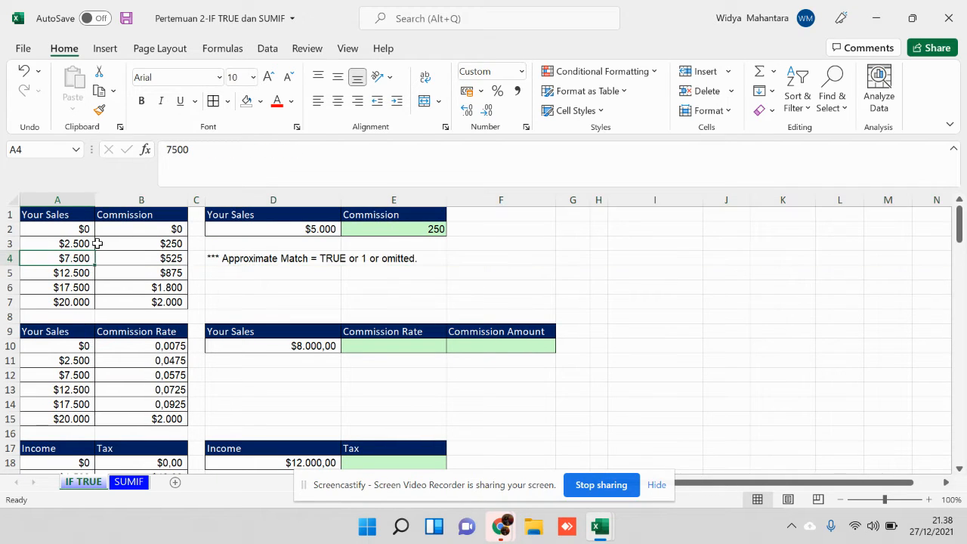
click(155, 243)
click(10, 244)
click(158, 243)
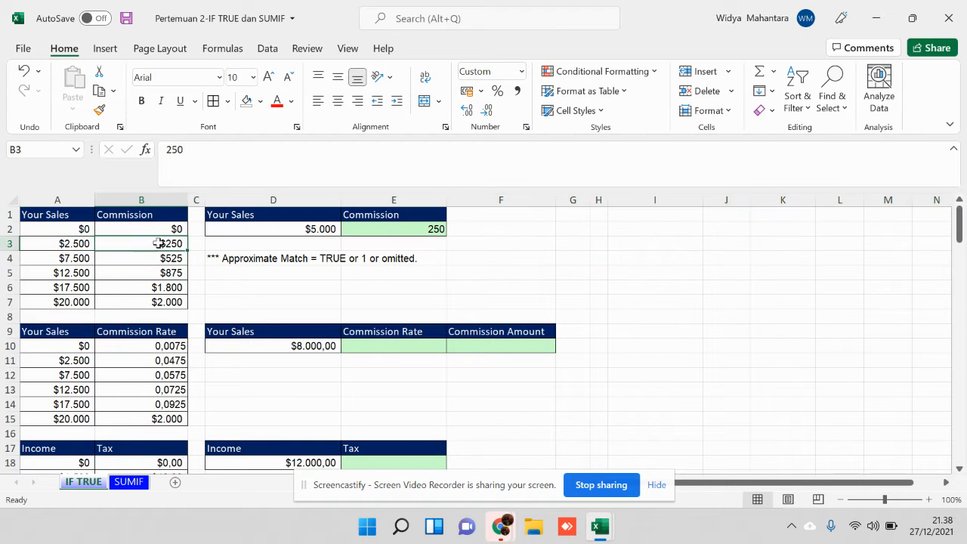
Set the Your Sales value in D2 to 10000.
click(316, 227)
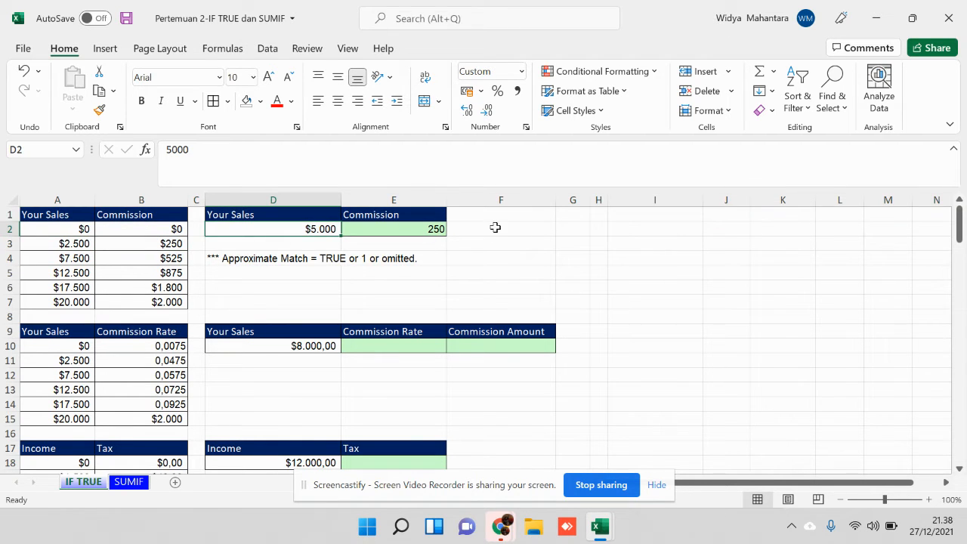
text(10000)
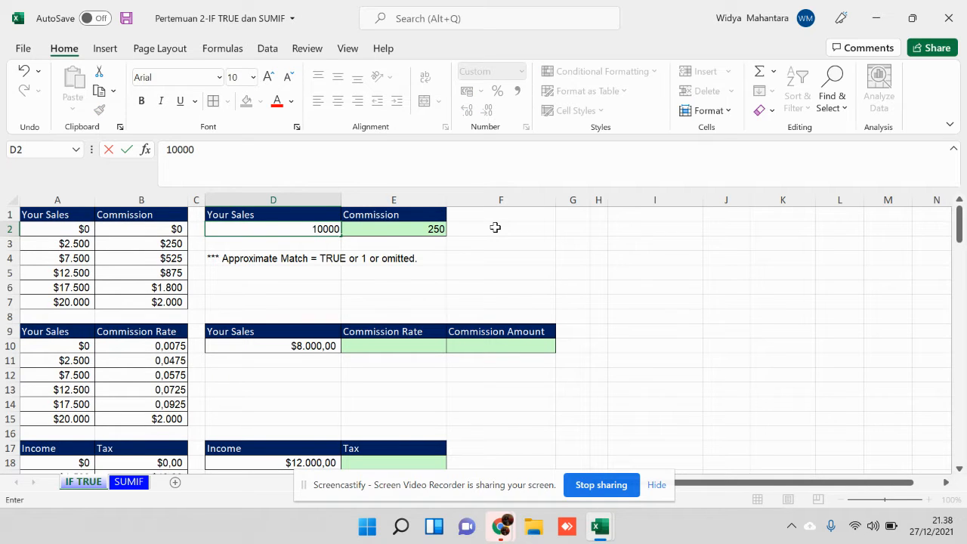
key(Return)
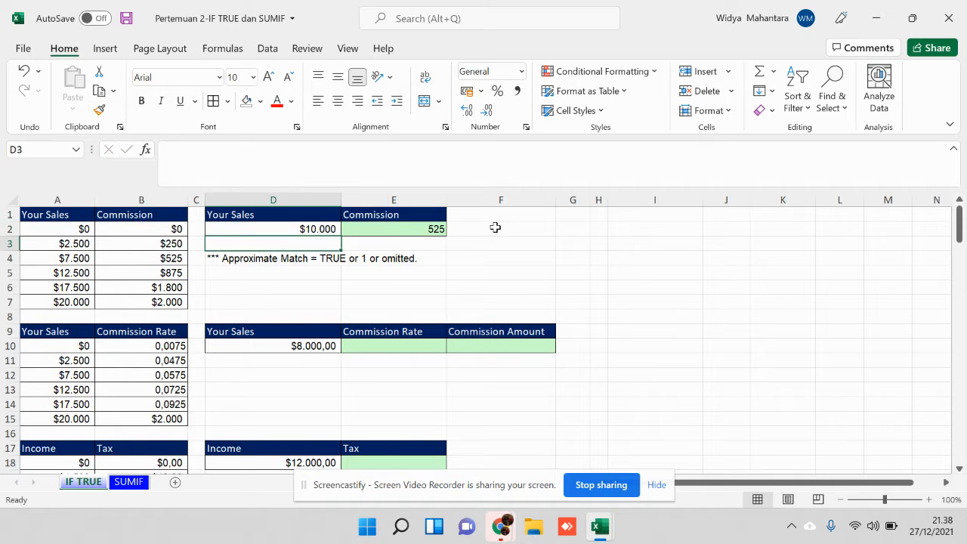
Examine rows 4 and 5 of the lookup table against the sales value in D2 and the commission in E2.
click(154, 257)
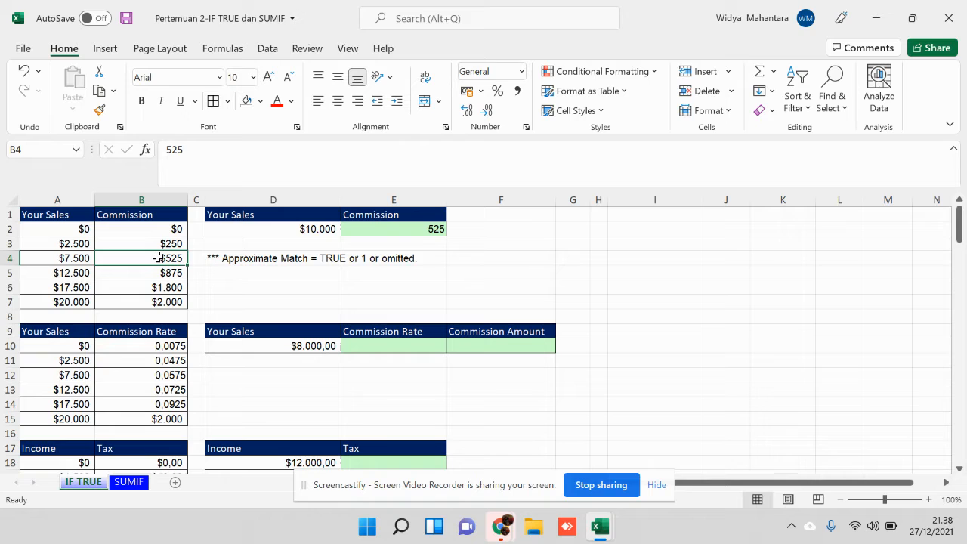
click(9, 257)
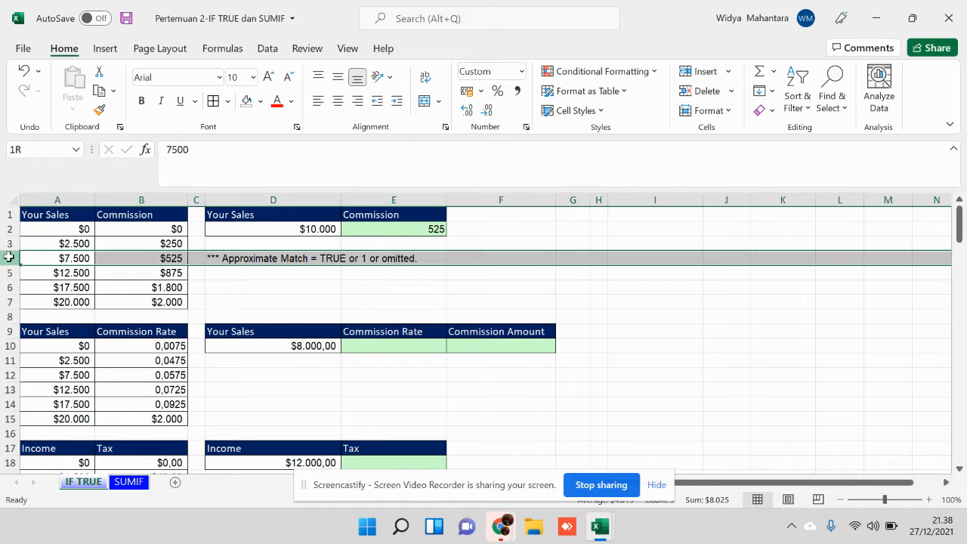
click(9, 272)
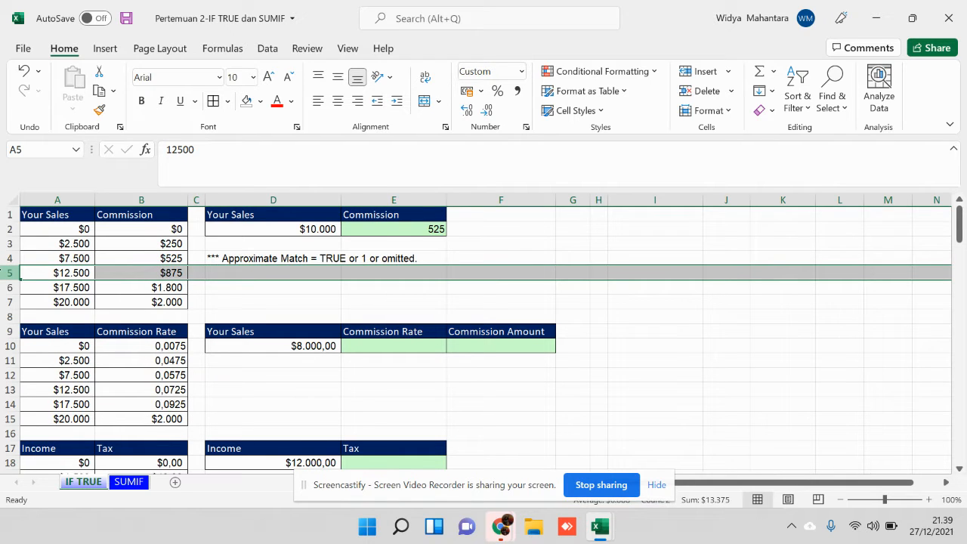
click(137, 259)
click(9, 259)
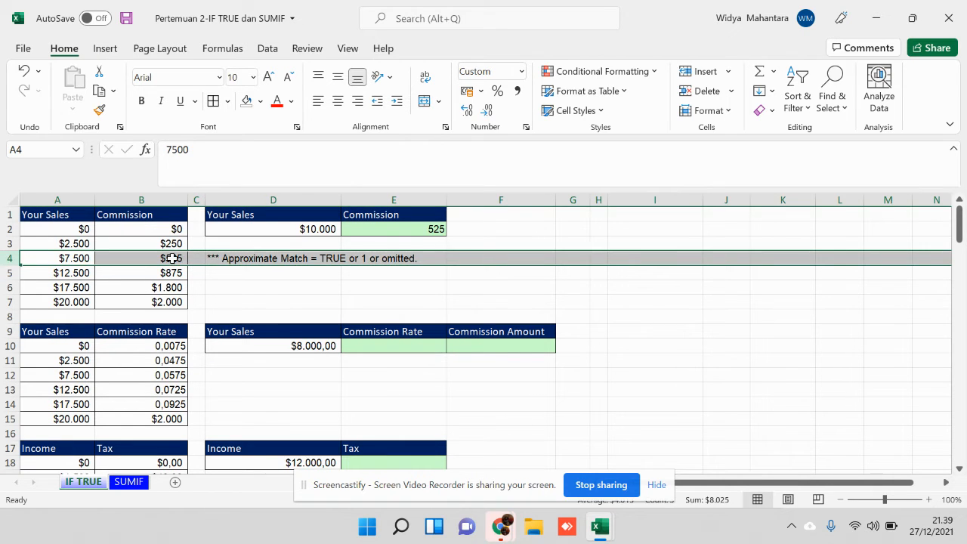
click(173, 258)
click(394, 218)
click(417, 229)
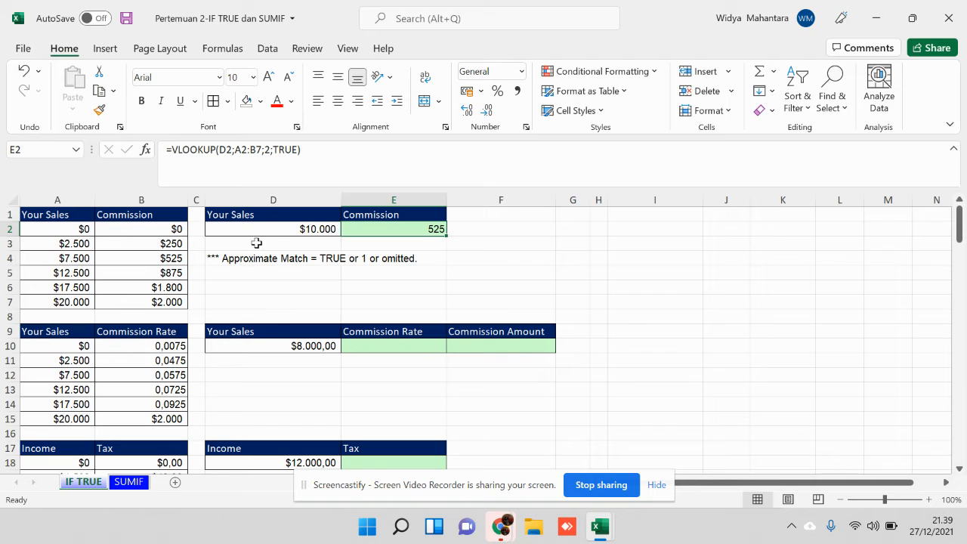
click(285, 231)
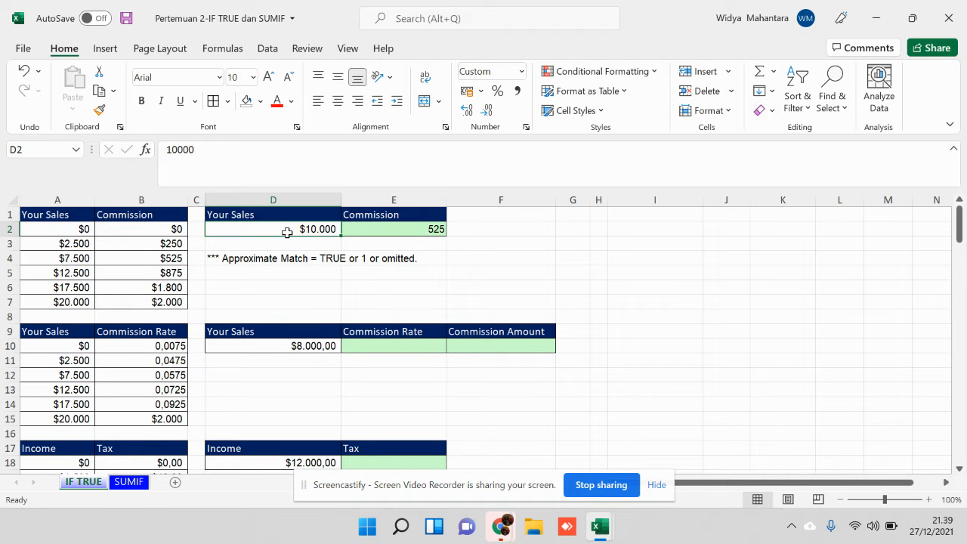
Replace the range_lookup argument TRUE with 1 in the VLOOKUP formula in E2.
click(438, 229)
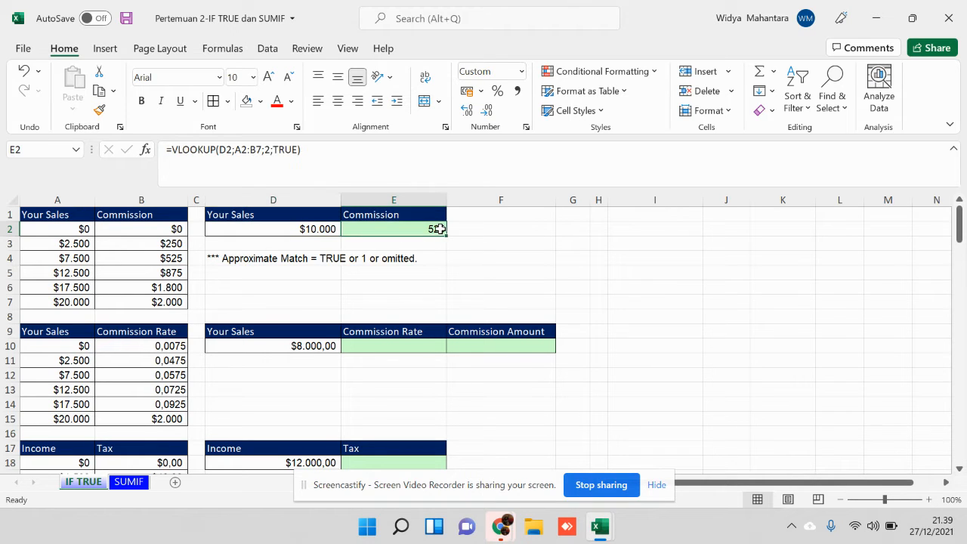
click(298, 151)
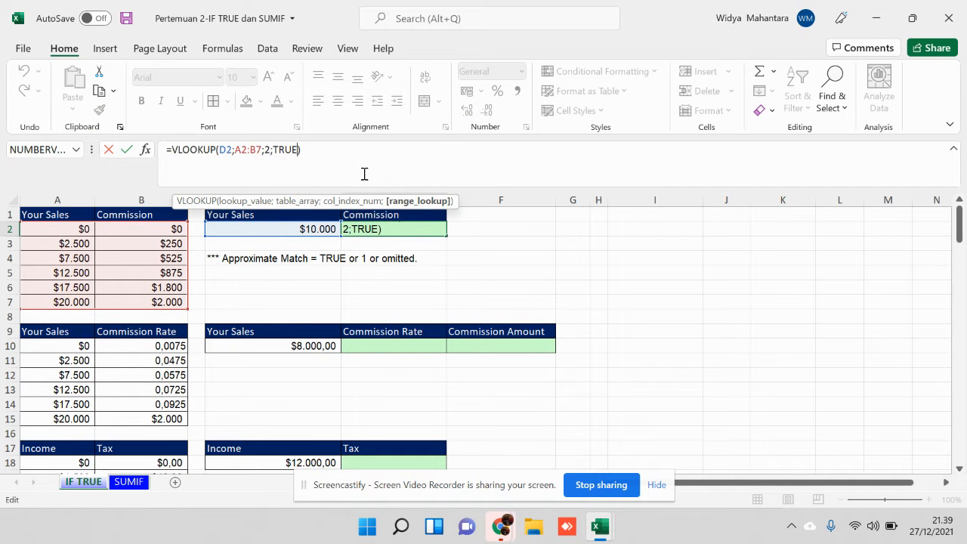
key(BackSpace)
key(BackSpace)
key(BackSpace)
text(1)
key(Return)
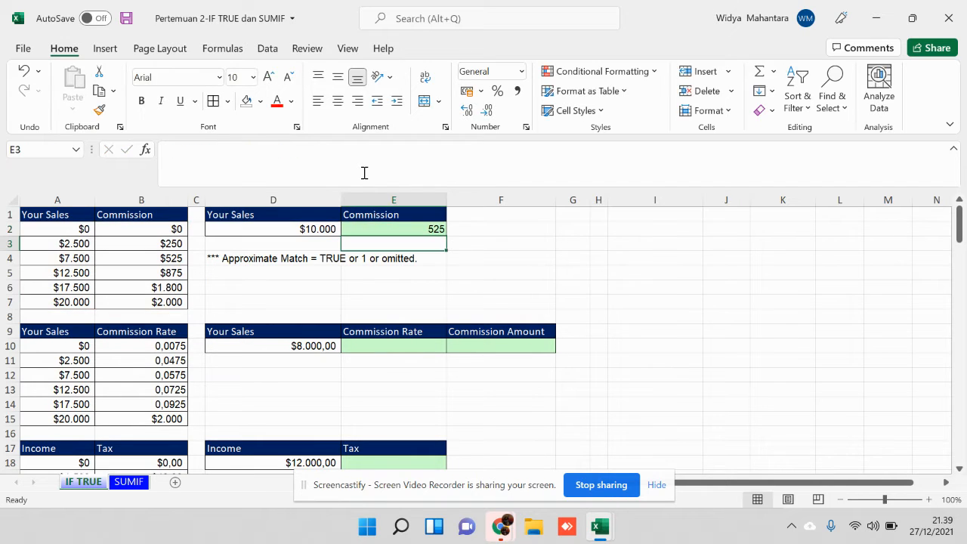
Change the range_lookup argument of the VLOOKUP formula in E2 to FALSE for an exact match.
click(415, 231)
click(280, 150)
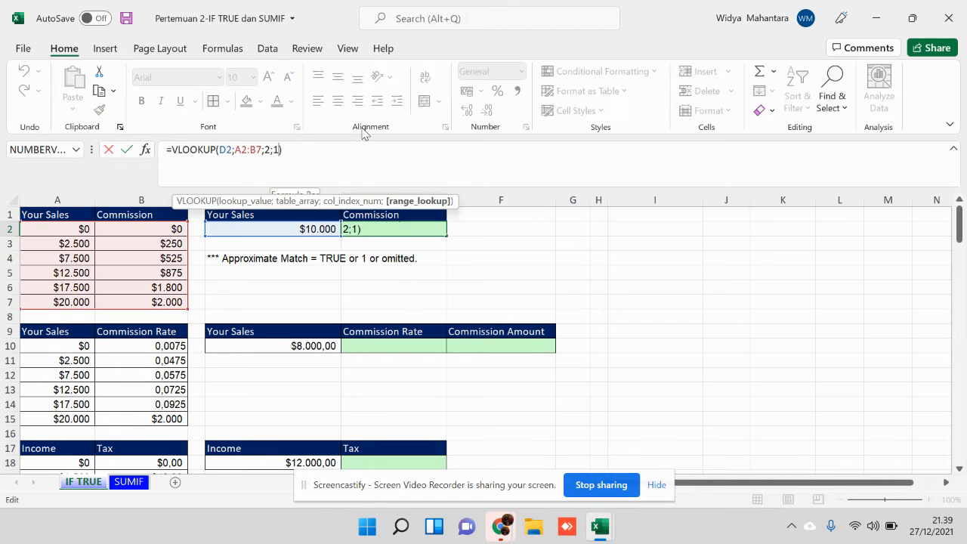
key(BackSpace)
text(FALSE)
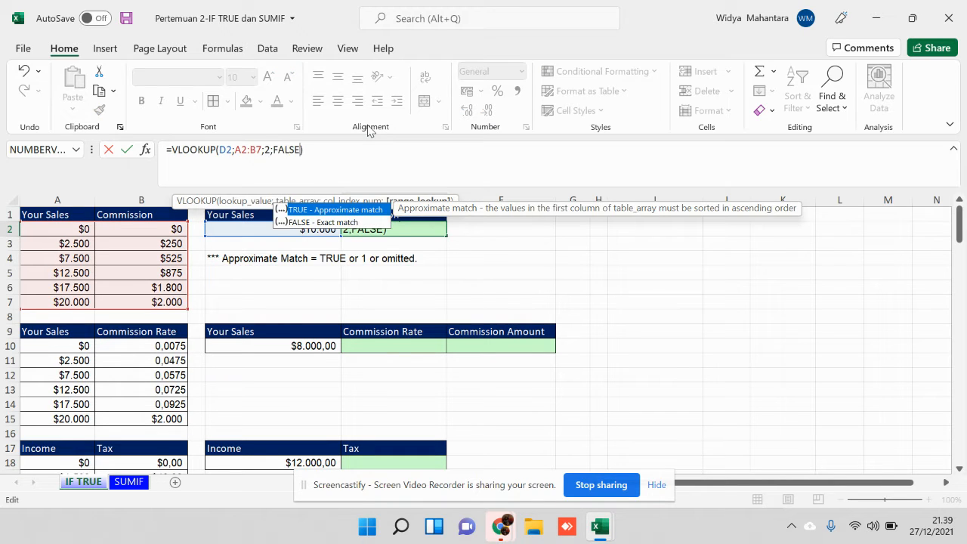
text())
key(Return)
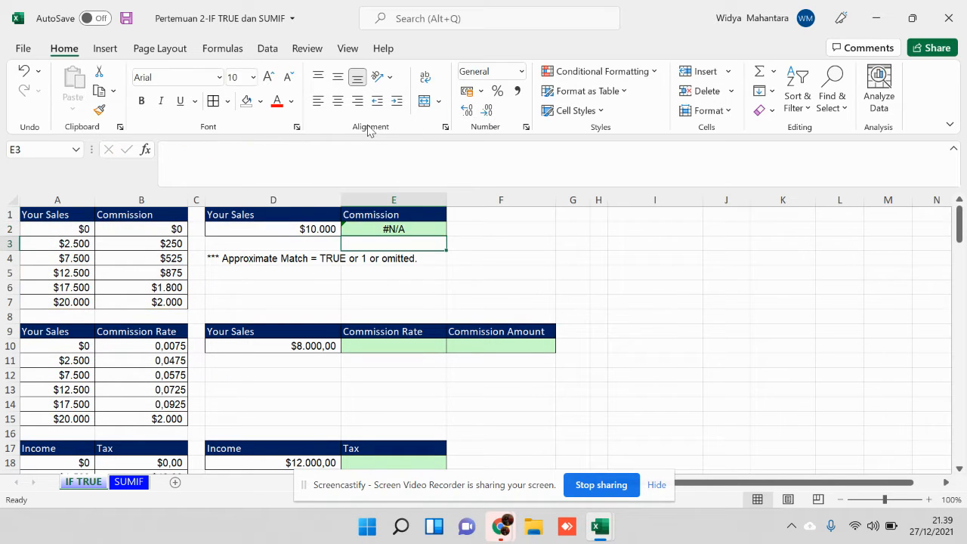
Set the Your Sales value in D2 to 12500.
click(326, 236)
click(183, 150)
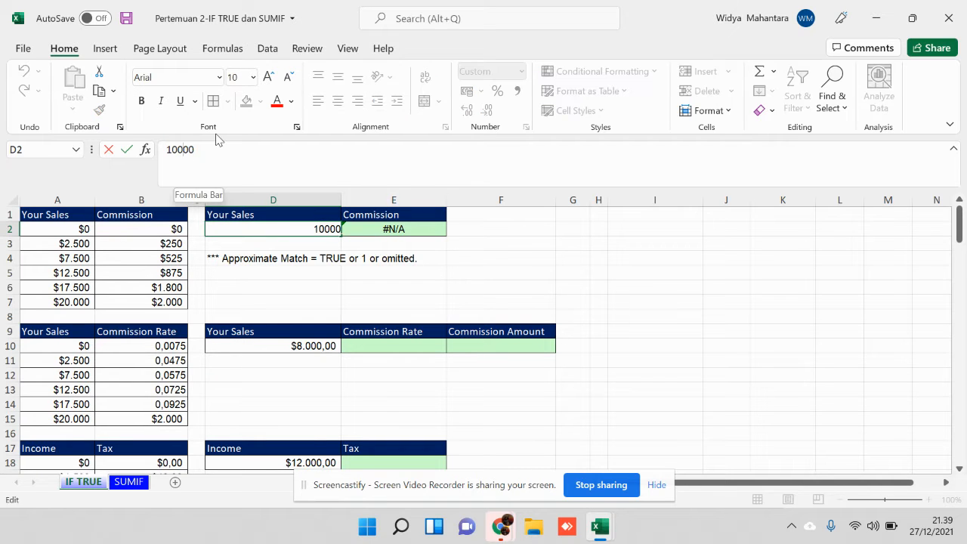
key(BackSpace)
key(BackSpace)
text(2.5)
key(Return)
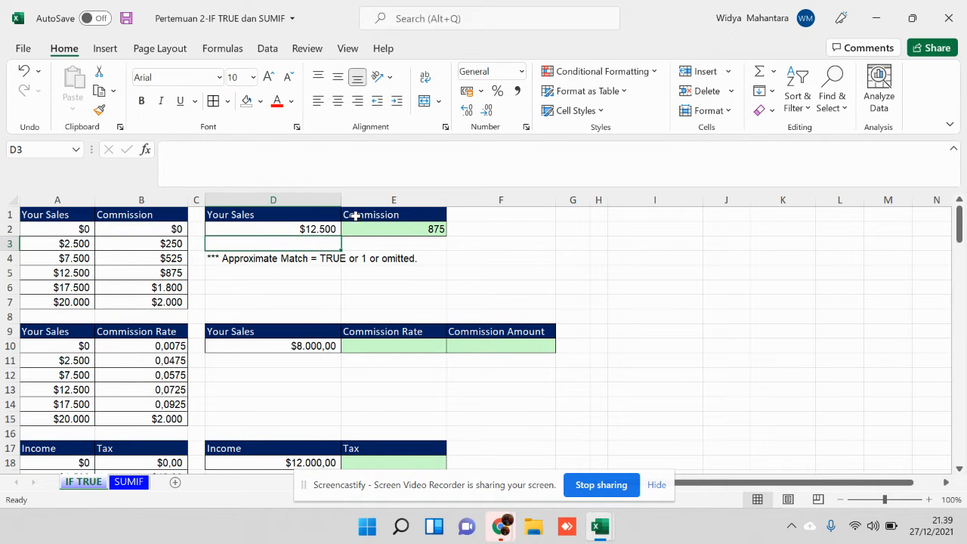
Replace the range_lookup argument FALSE with 0 in the VLOOKUP formula in E2.
click(369, 239)
click(367, 229)
click(300, 150)
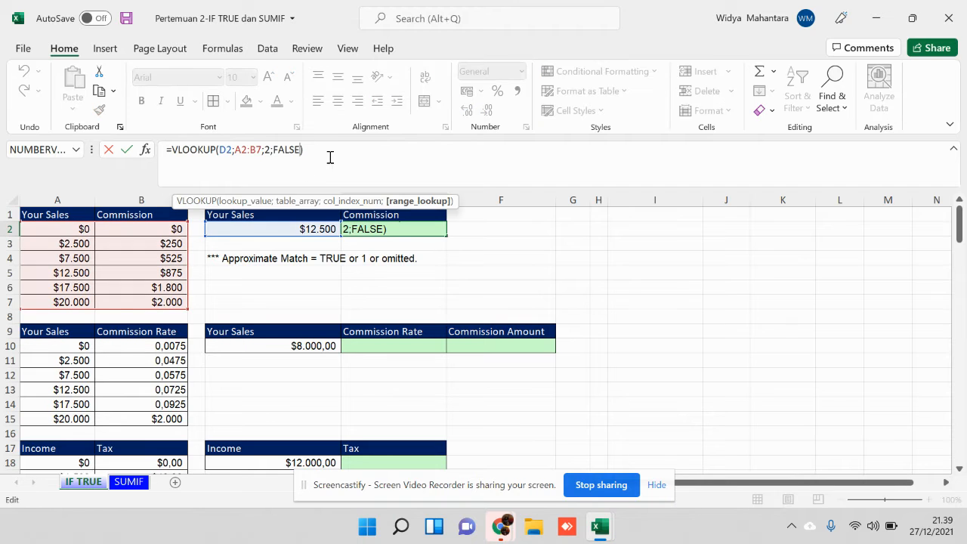
key(BackSpace)
key(BackSpace)
key(BackSpace)
key(BackSpace)
text(0)
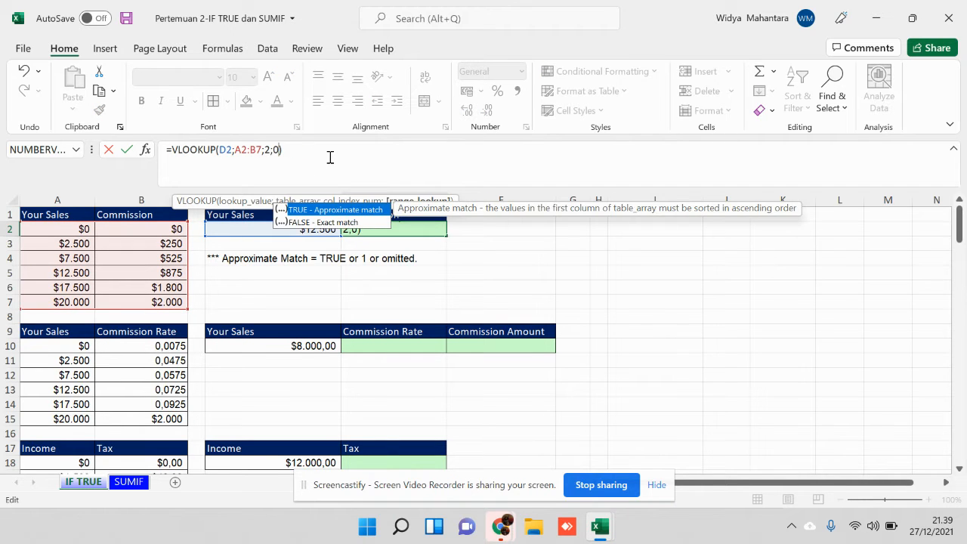
key(Return)
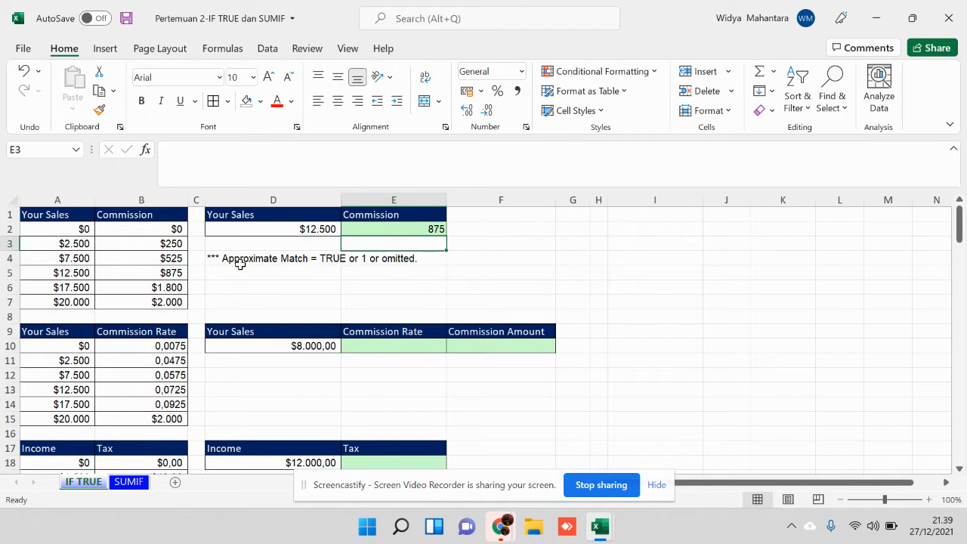
Enter the note "FALSE = 0" in D5, below the approximate match note.
click(332, 259)
click(364, 258)
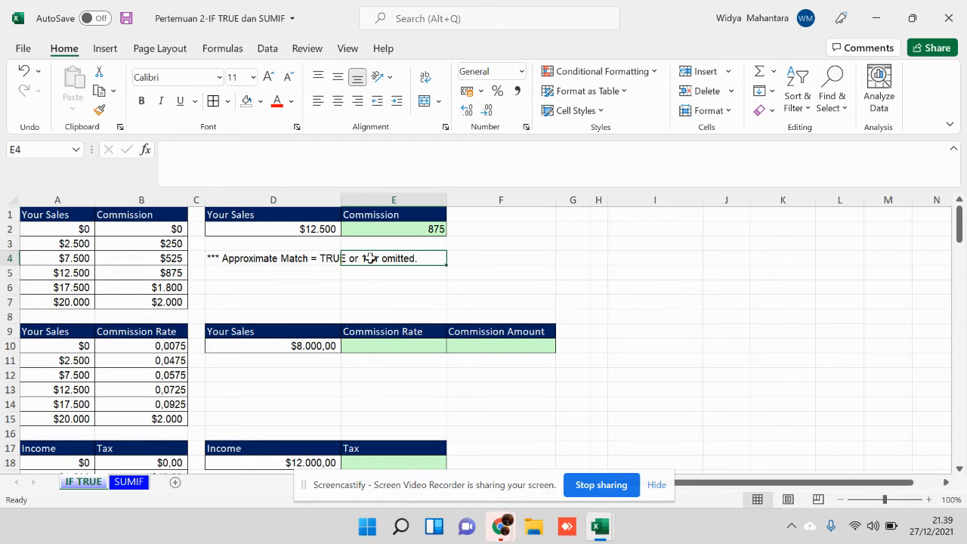
click(337, 271)
text(FALSE)
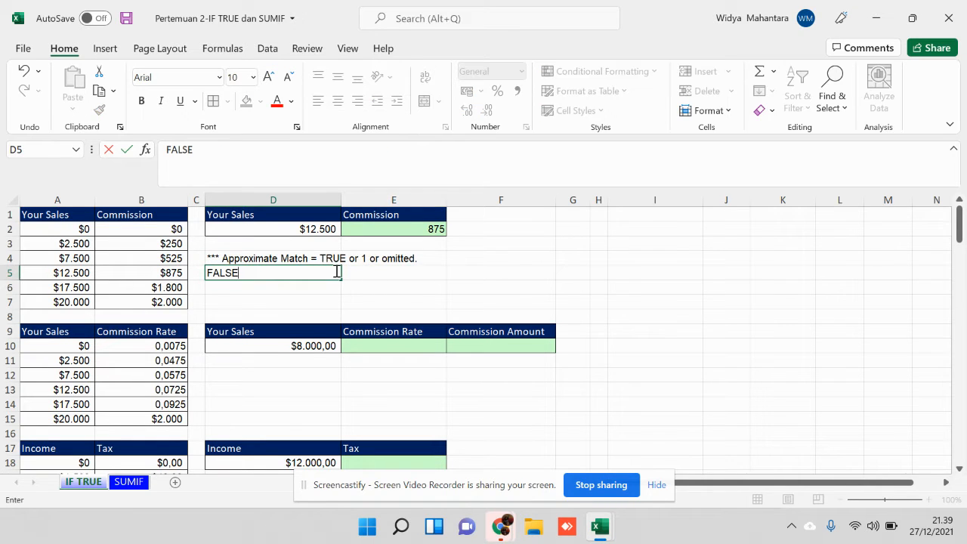
text( = 0)
key(Return)
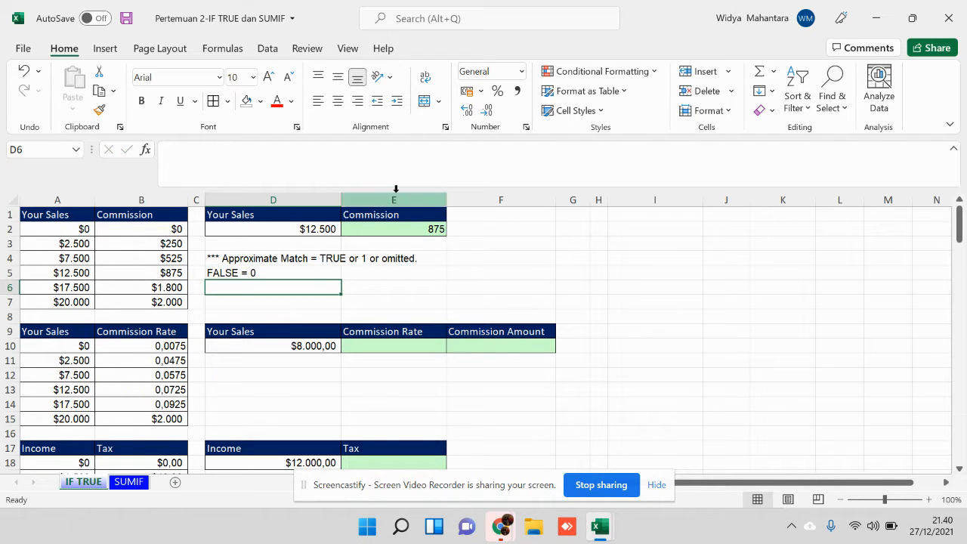
Check the VLOOKUP formula in E2 and the Your Sales value in D10 of the commission rate section.
click(418, 229)
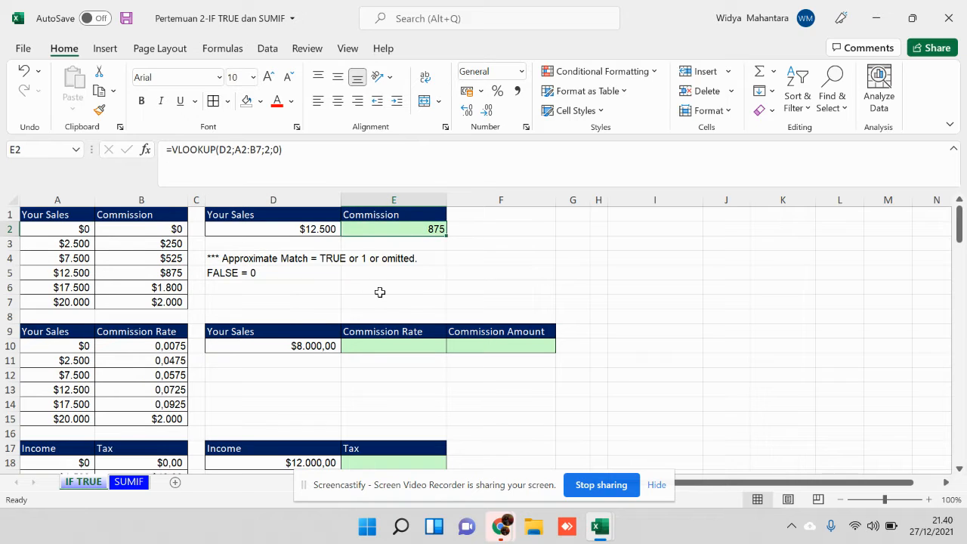
click(279, 346)
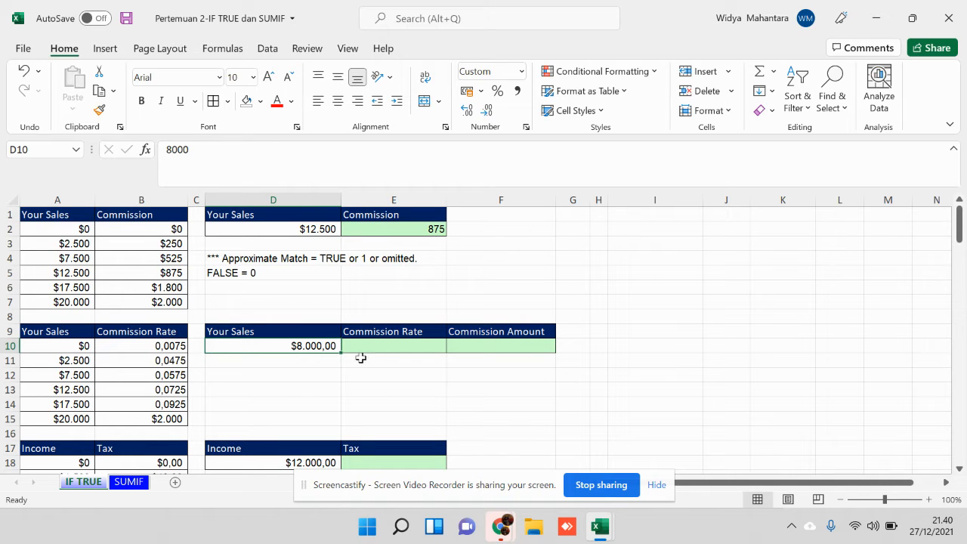
Examine the commission rate section: the Your Sales value in D10, the headers in row 9, and the rate table in A10:B15.
click(403, 331)
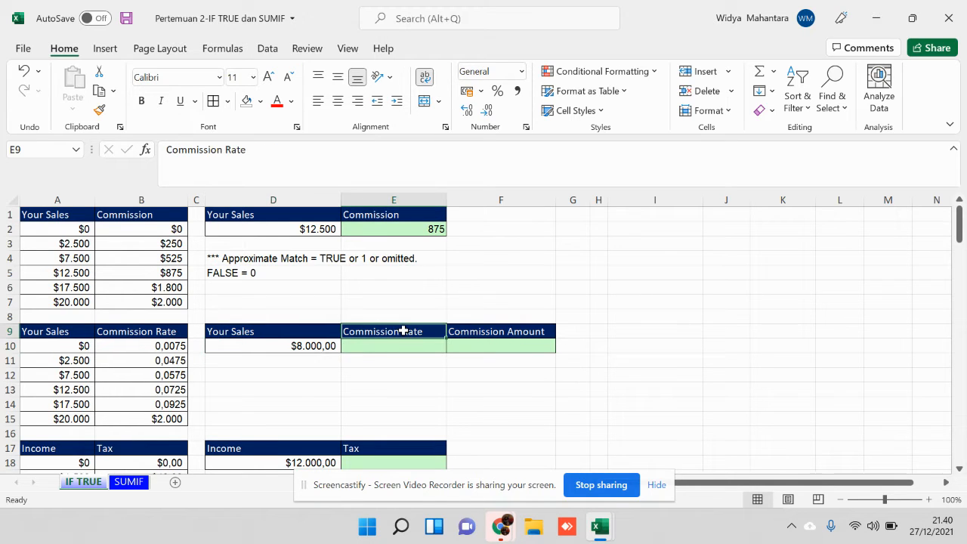
click(401, 341)
click(399, 327)
click(309, 344)
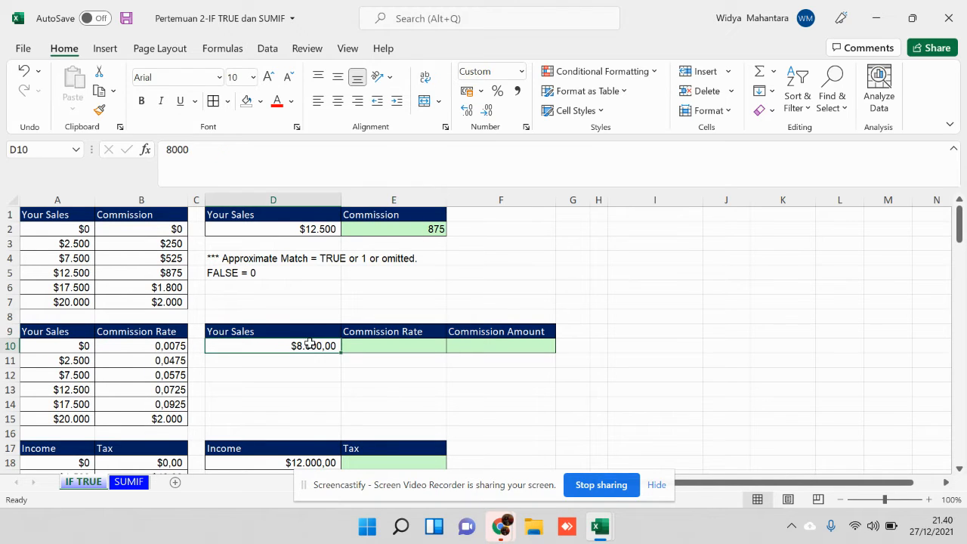
drag(55, 333, 144, 332)
click(62, 331)
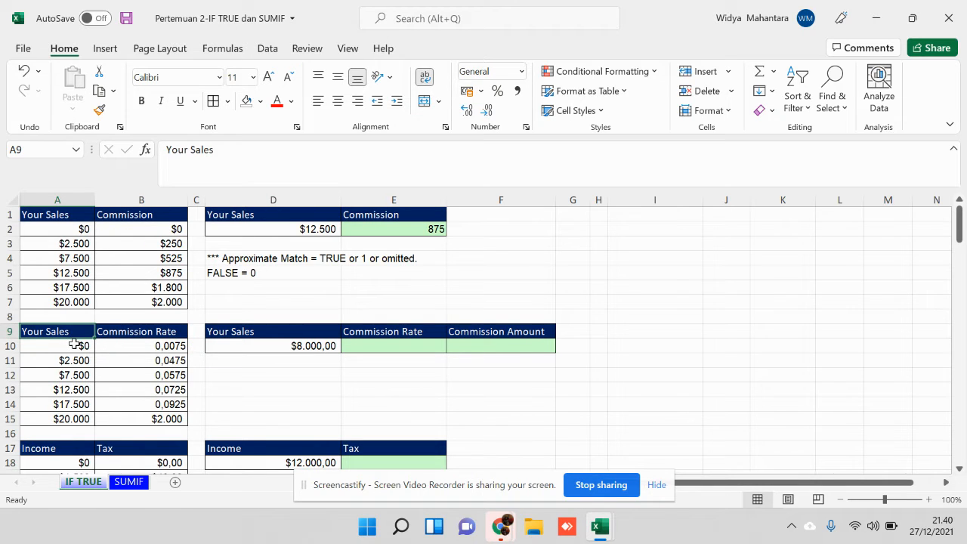
click(74, 346)
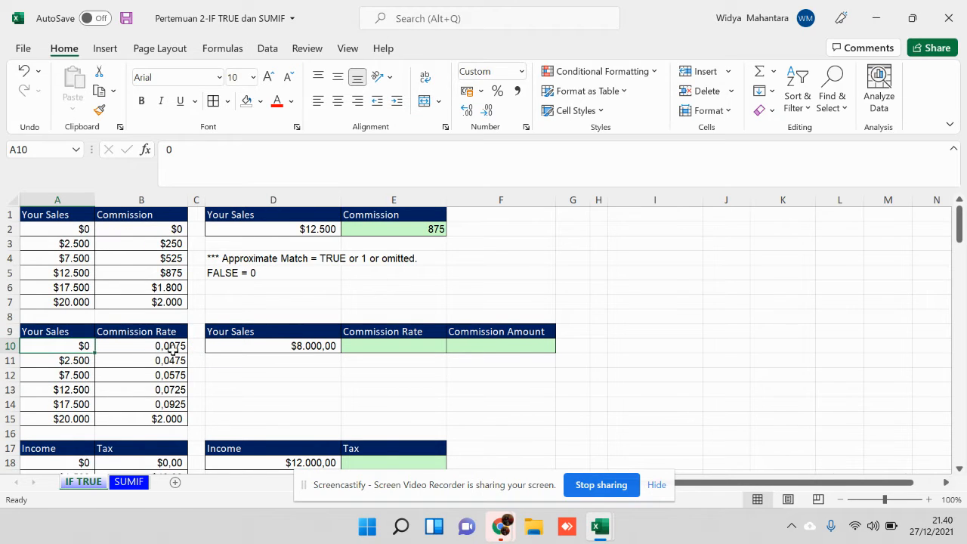
drag(178, 349, 171, 414)
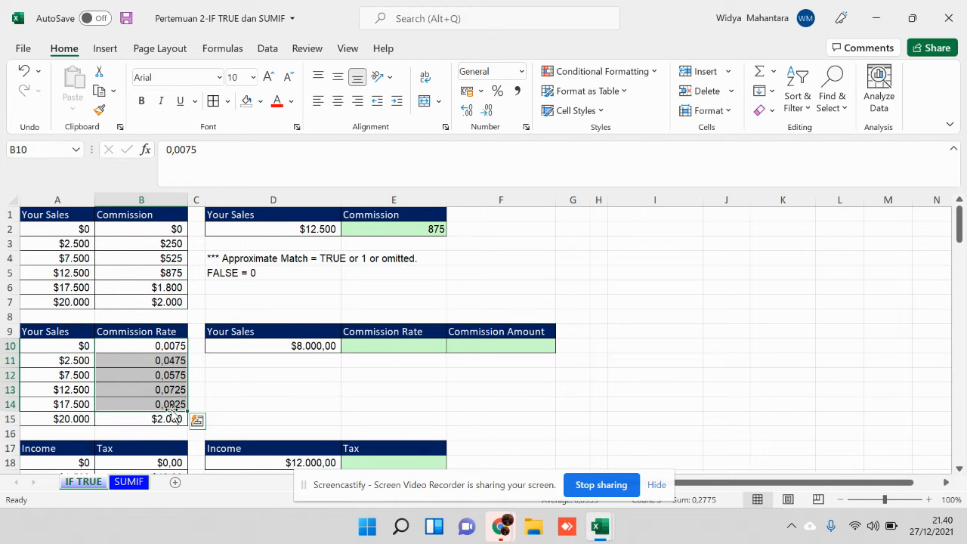
Replace the commission rate for $20.000 sales in B15 with 0.0985.
click(171, 416)
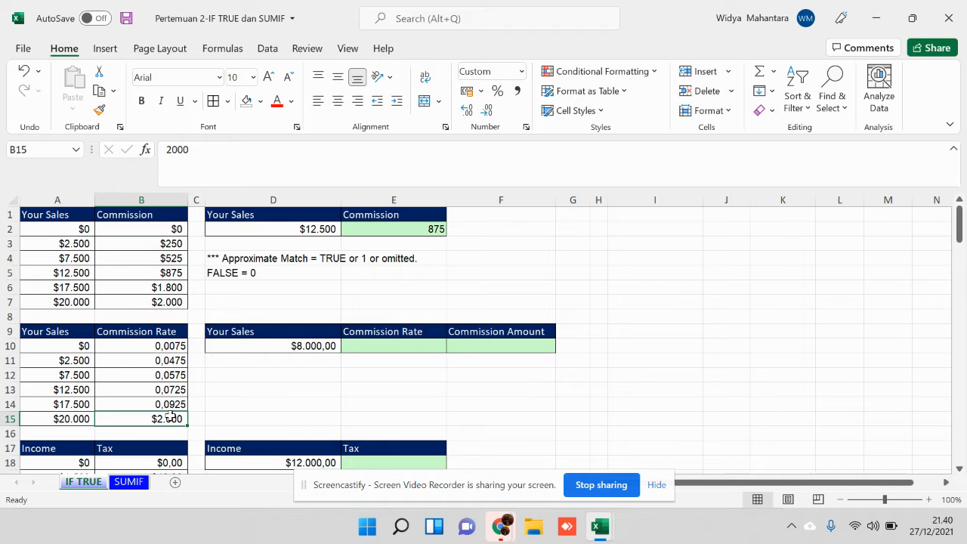
text(0.)
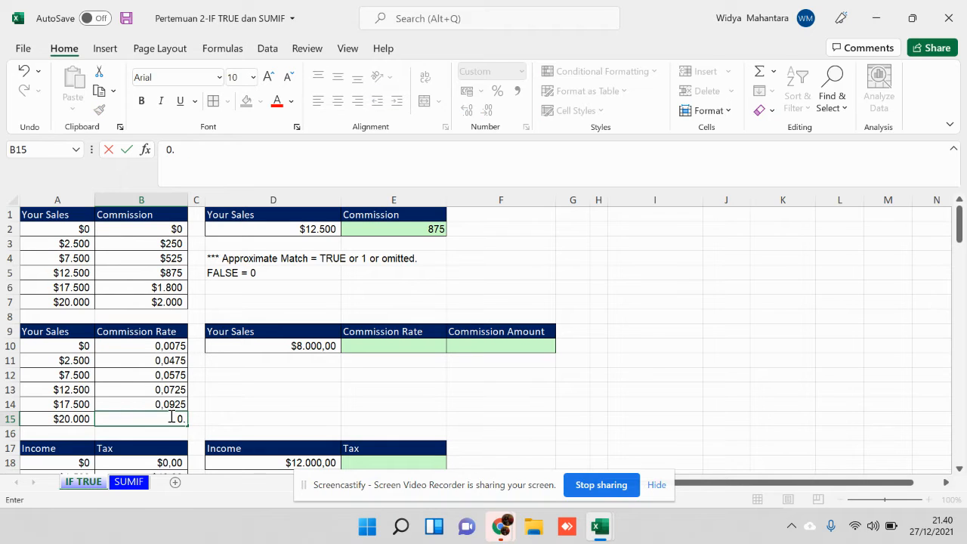
text(0985)
key(Return)
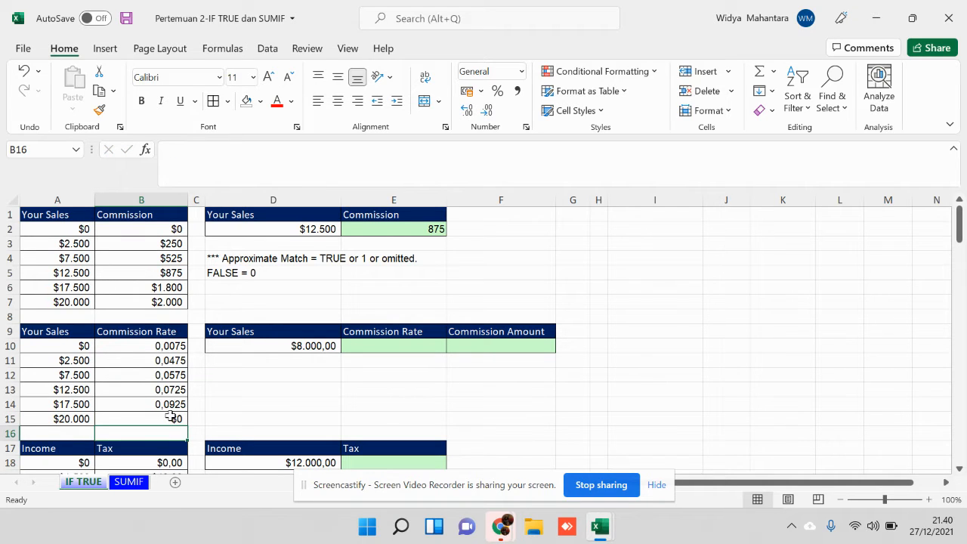
Copy the number format of B14 to B15 with Format Painter.
click(163, 403)
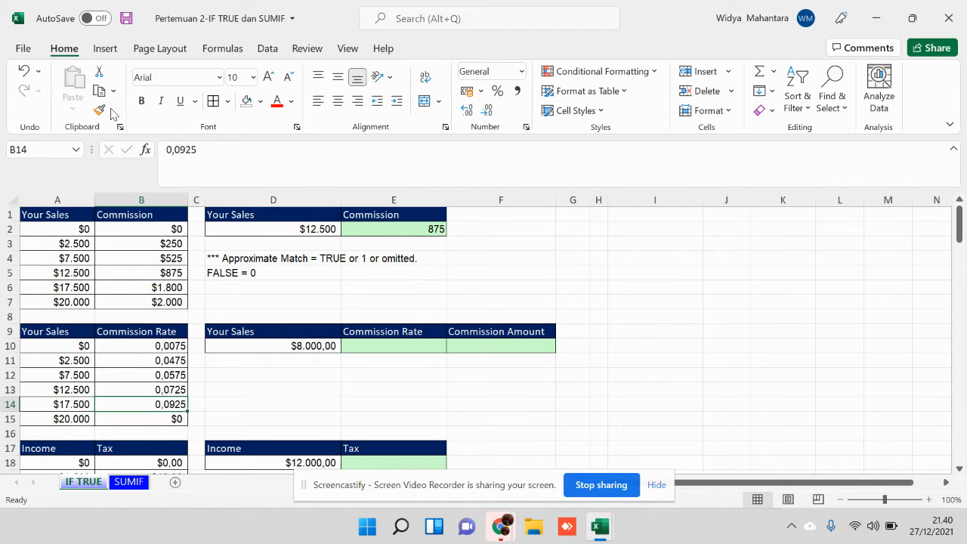
click(99, 109)
click(152, 419)
click(156, 403)
Format the commission rates in B10:B15 as percentages.
drag(163, 344, 164, 418)
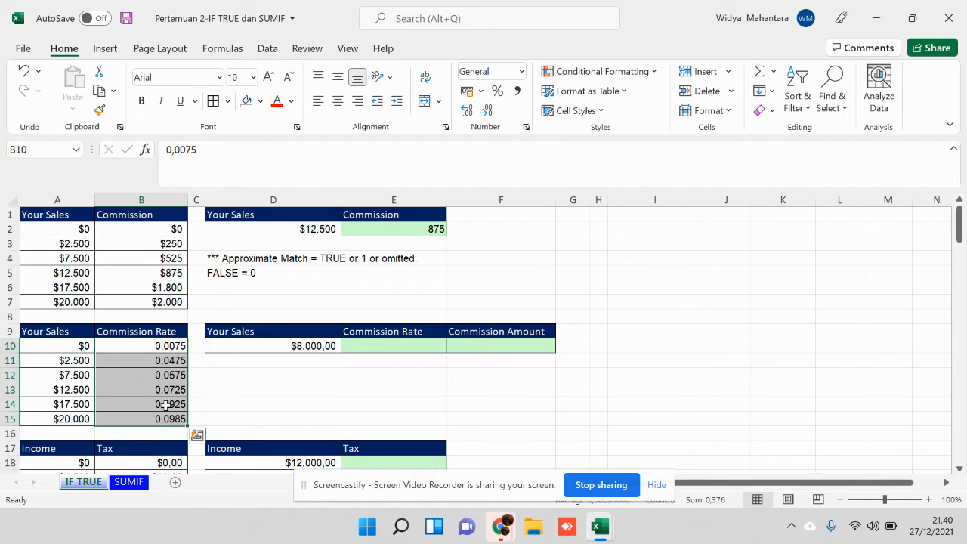
drag(149, 345, 159, 412)
click(498, 91)
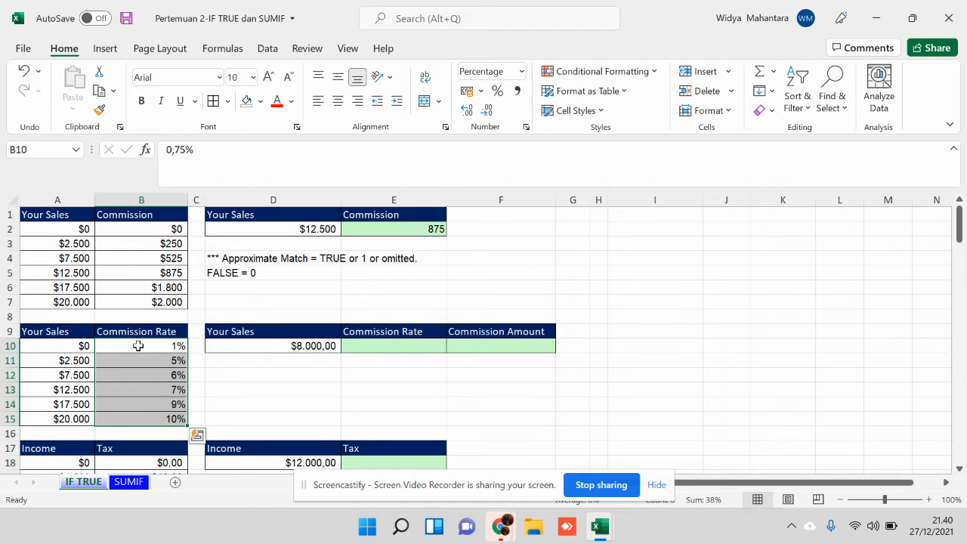
Try increasing and decreasing the number of decimals shown for the percentage in B10.
click(138, 346)
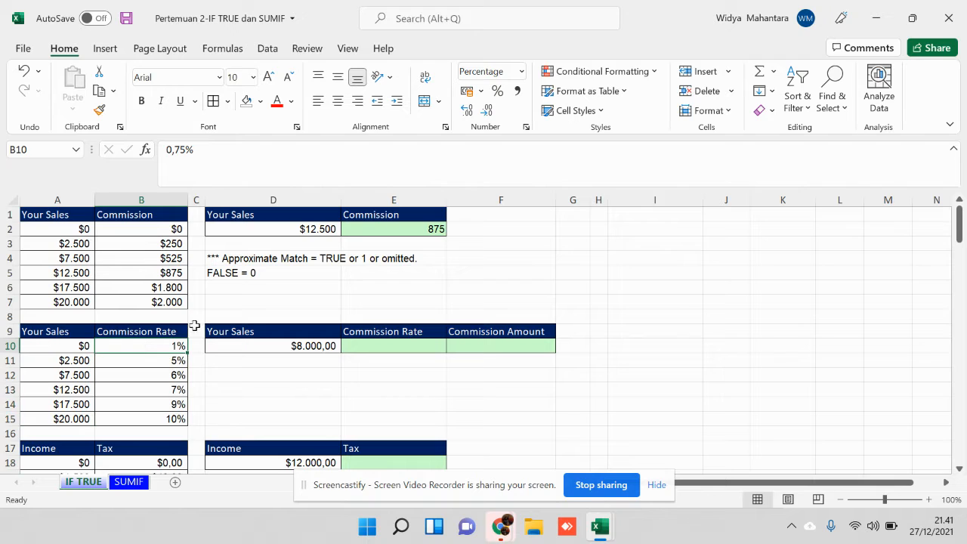
click(467, 112)
click(468, 112)
click(468, 112)
click(487, 111)
click(486, 111)
click(487, 110)
click(487, 110)
Undo the decimal and percentage formatting of the commission rates, then try the percentage format on B10:B15 once more and undo it.
click(25, 70)
click(25, 70)
click(25, 71)
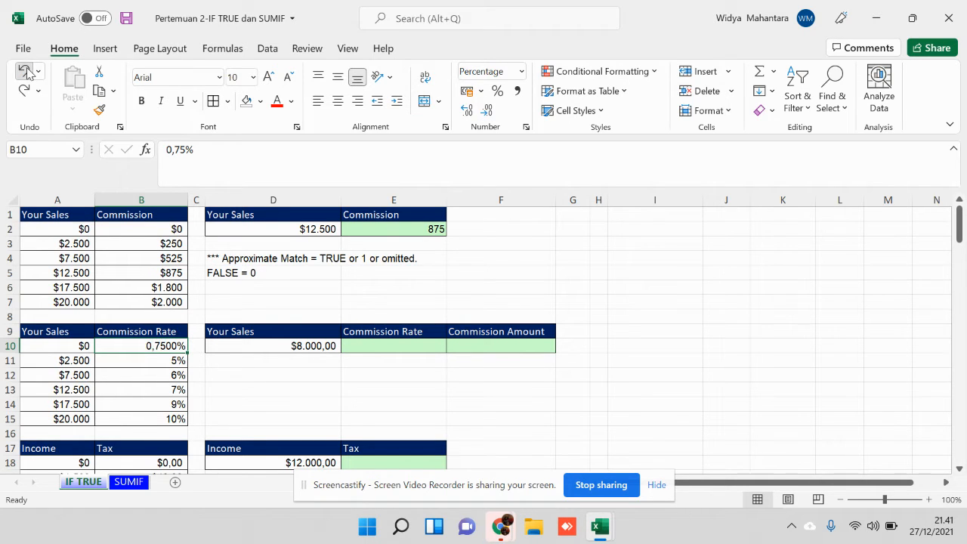
click(25, 71)
click(24, 71)
click(24, 70)
click(25, 70)
click(25, 71)
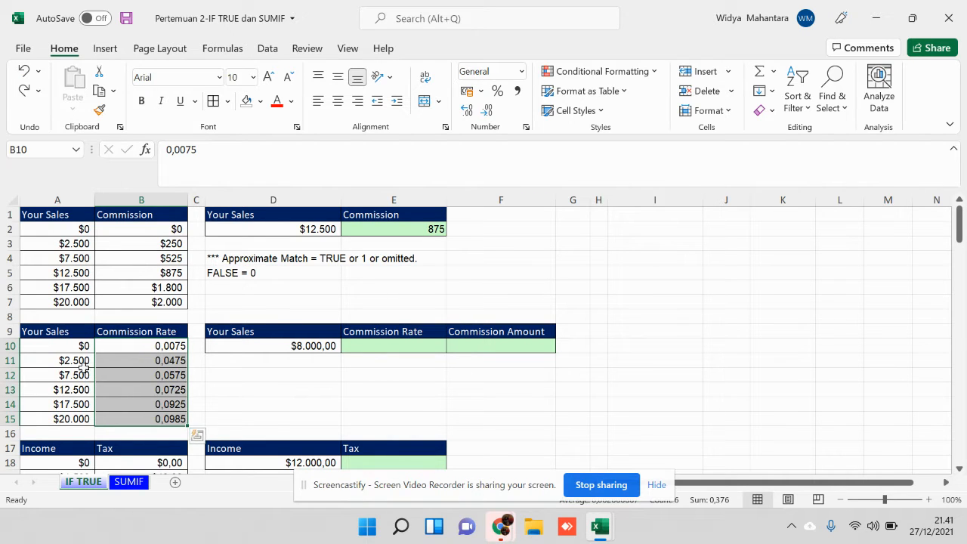
click(497, 91)
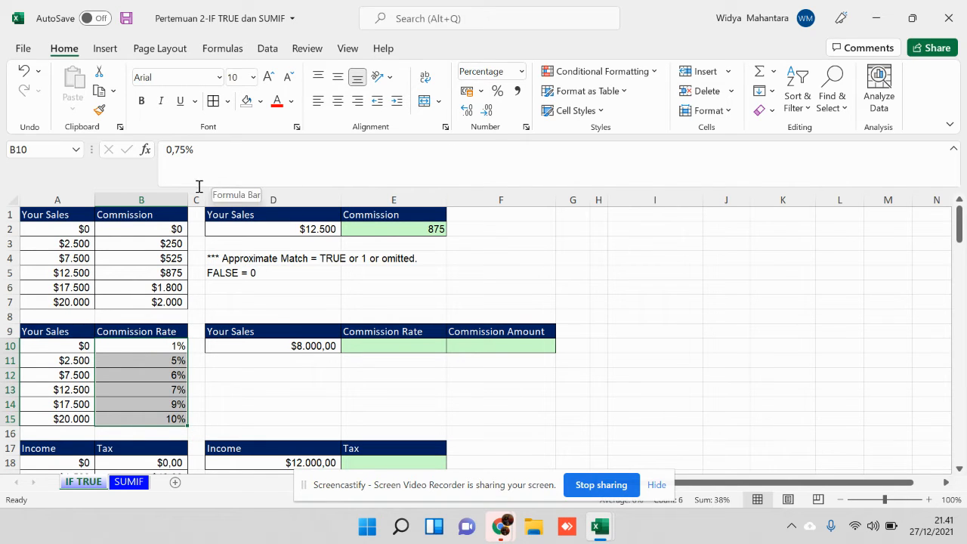
click(24, 73)
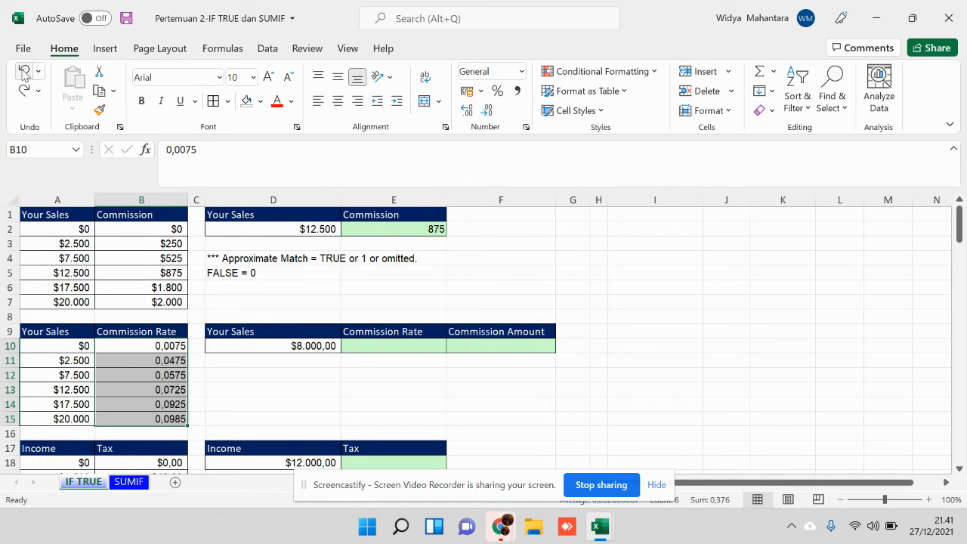
Enter the approximate match formula =VLOOKUP(D10;A10:B15;2;TRUE) in the Commission Rate cell E10.
click(418, 345)
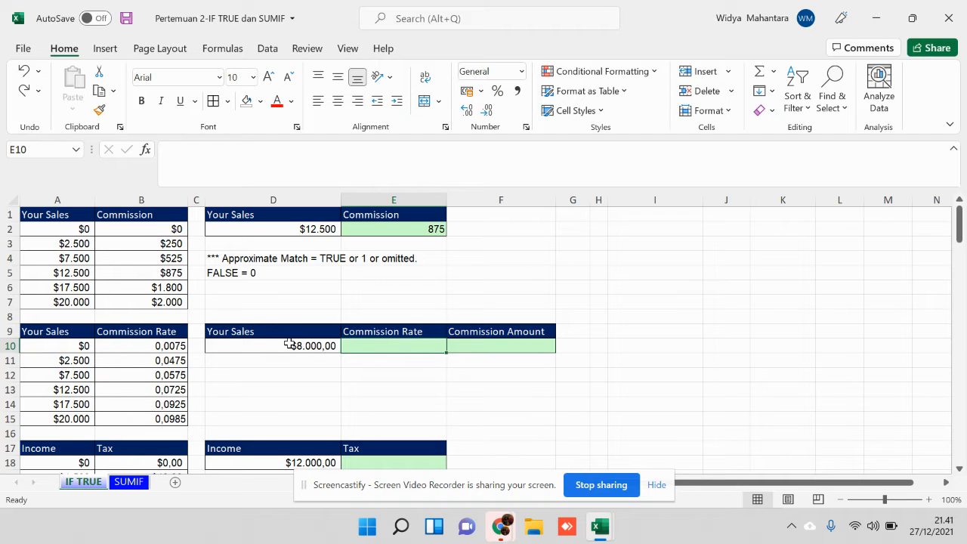
text(=VLOOKUP()
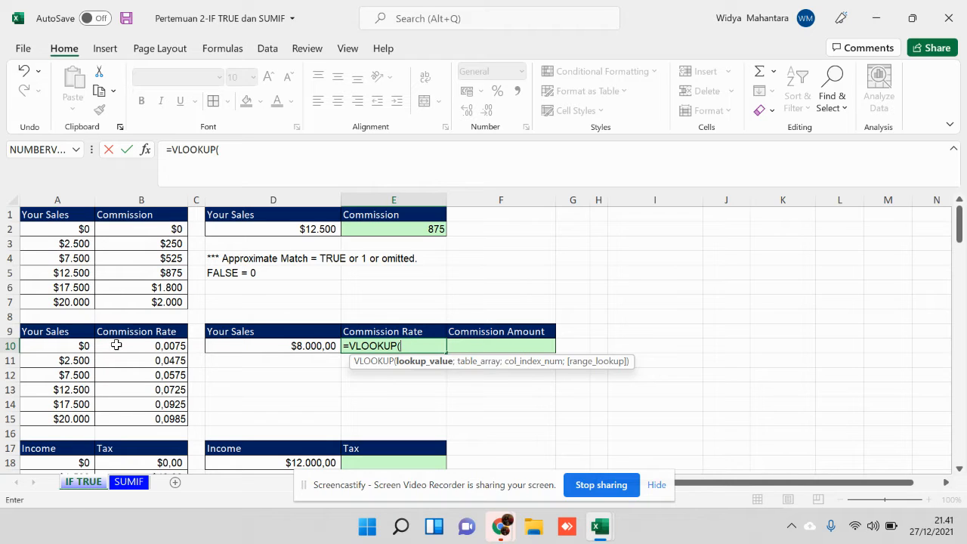
click(306, 347)
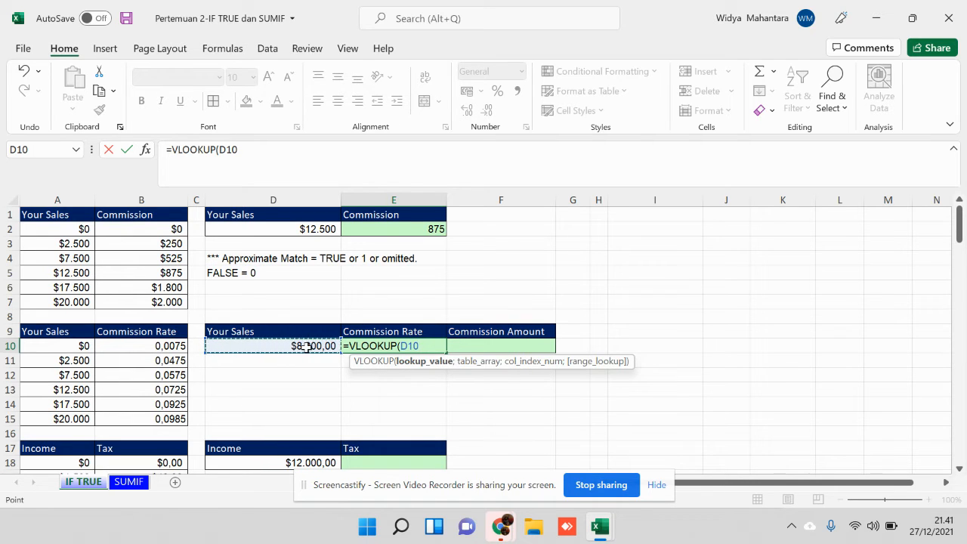
text(;)
drag(82, 345, 140, 418)
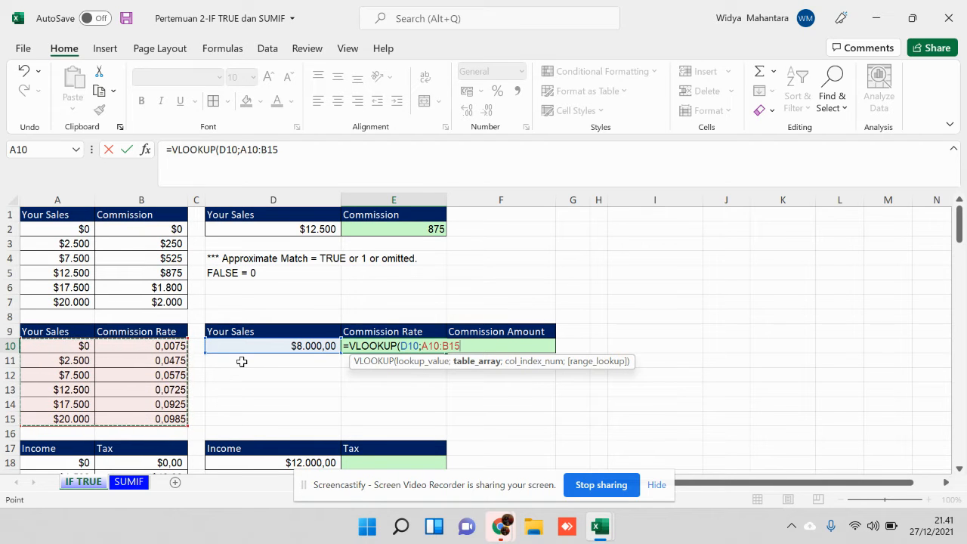
text(;2)
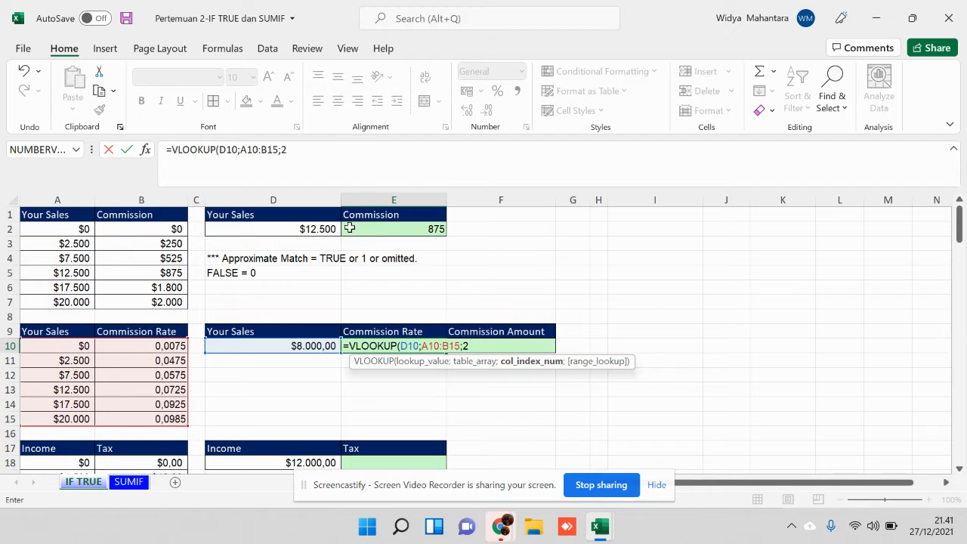
click(329, 150)
text(;)
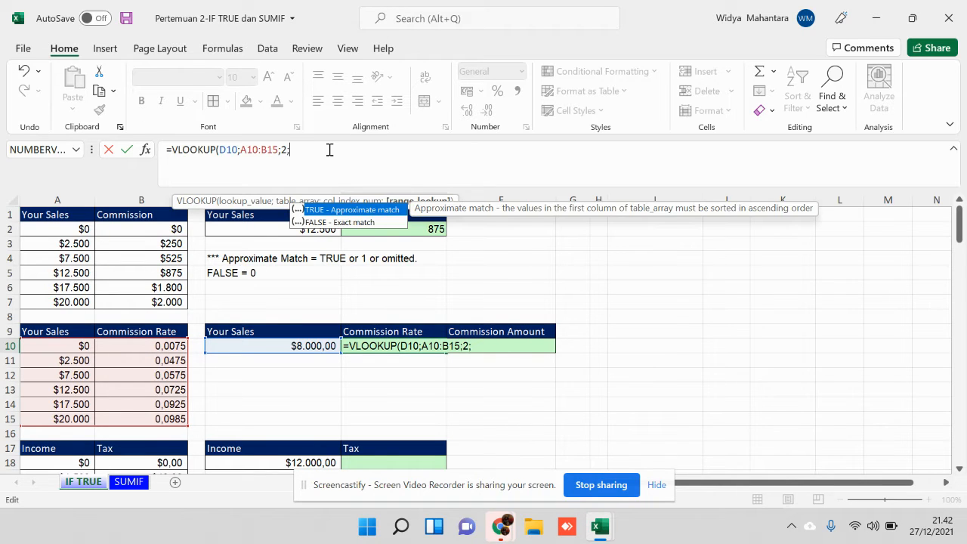
text(TRUE))
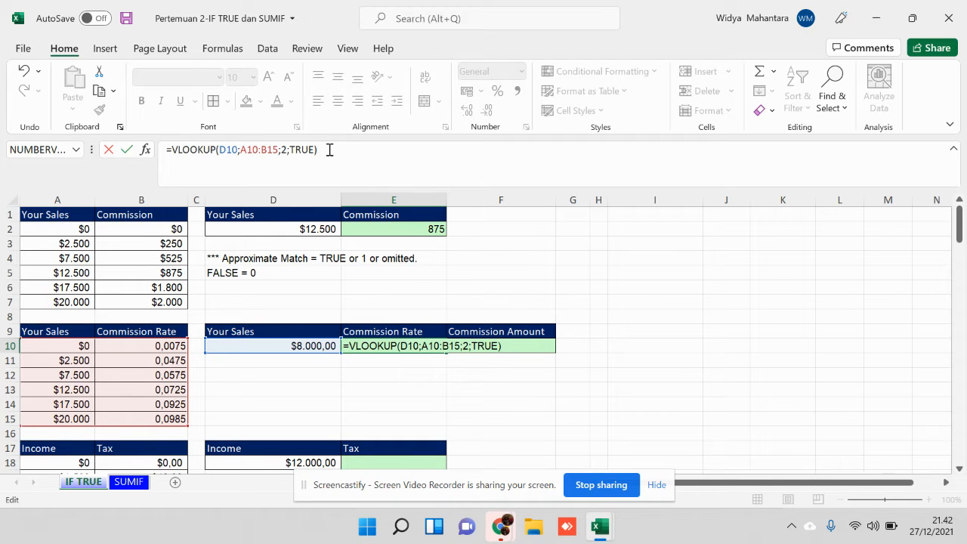
key(Return)
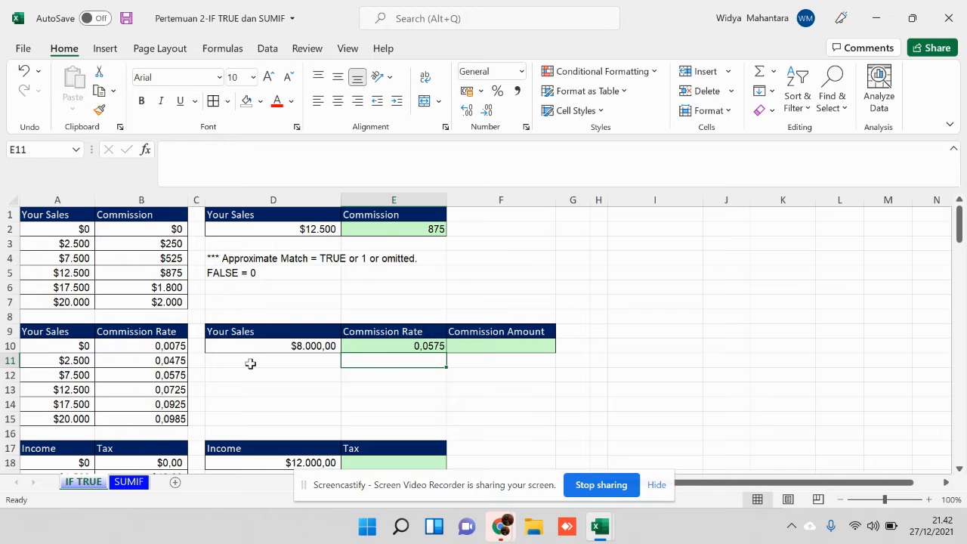
Compare the Your Sales value in D10 with the $7.500 and $12.500 rows of the rate table and check the matching rate in B12.
click(178, 375)
click(7, 375)
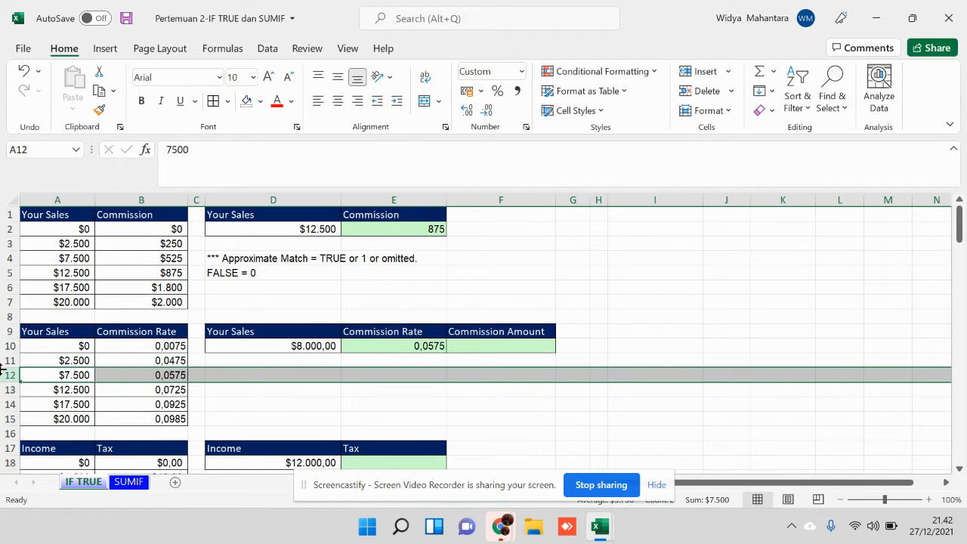
click(5, 381)
click(52, 373)
click(42, 388)
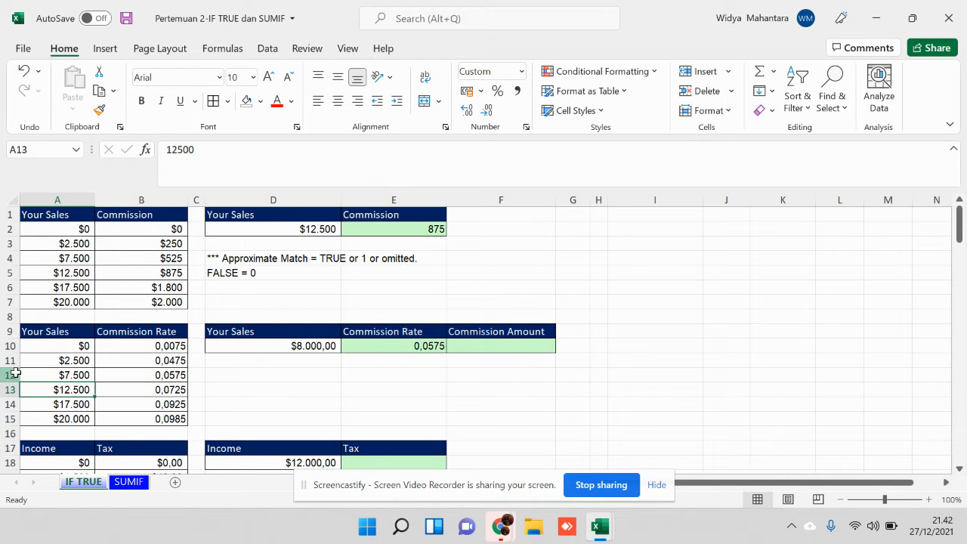
drag(13, 375, 15, 387)
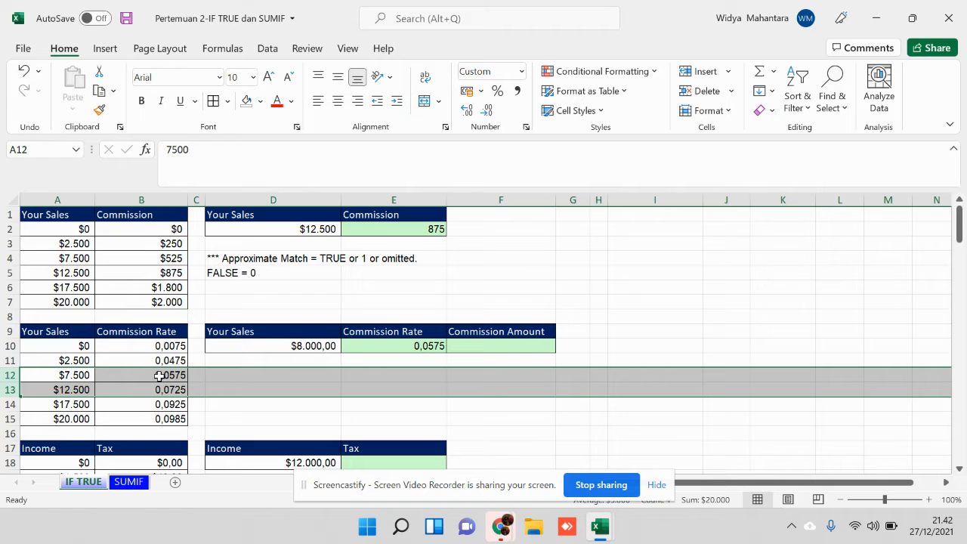
click(315, 345)
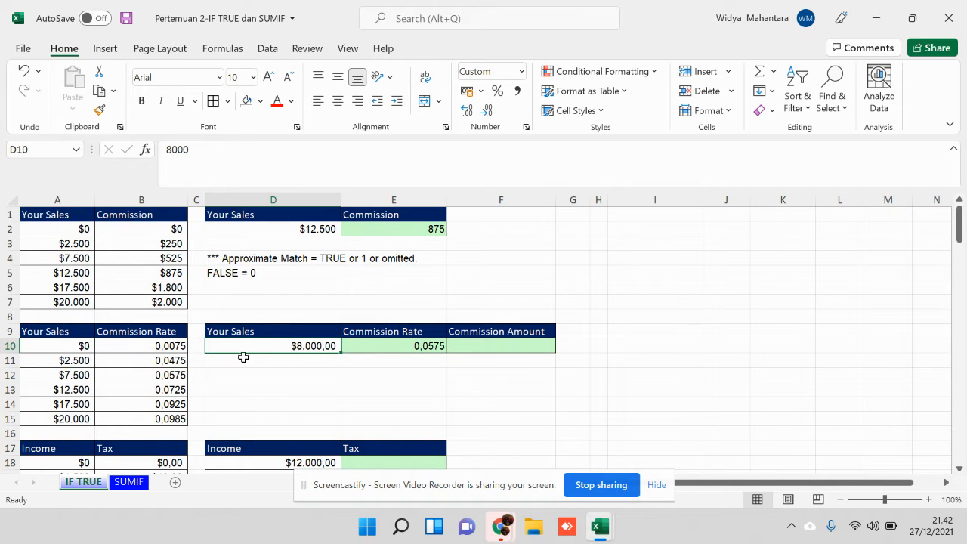
click(2, 374)
click(172, 373)
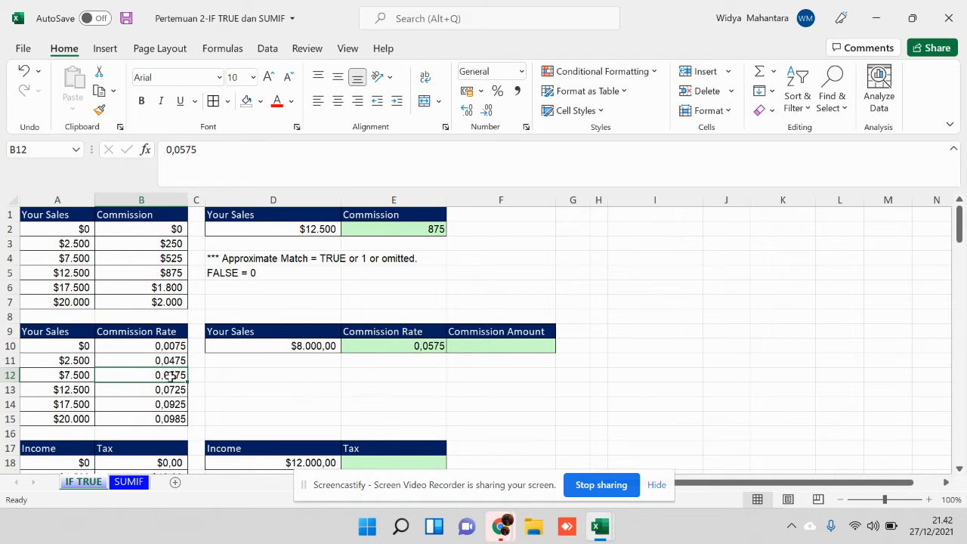
Calculate the Commission Amount in F10 with the formula =D10*E10 and check the entered formula.
click(497, 344)
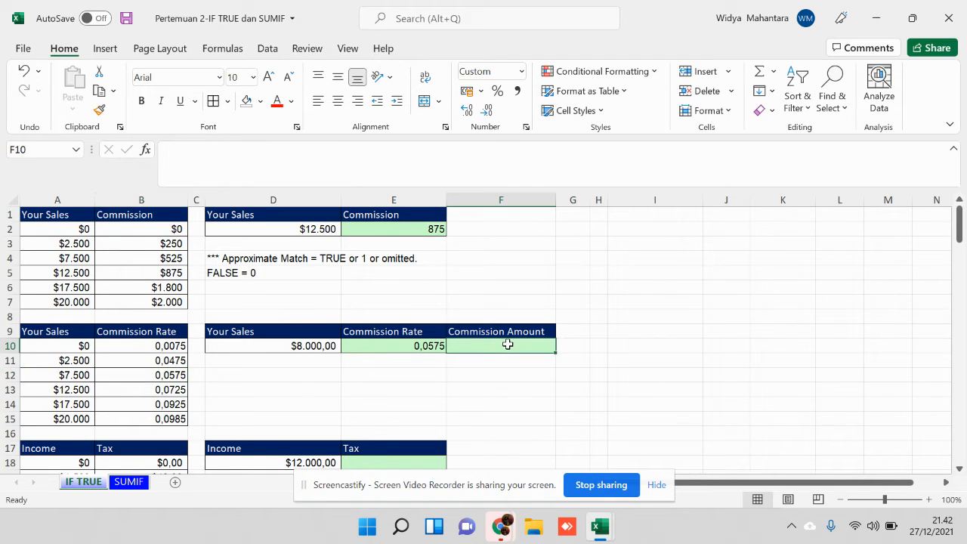
text(=)
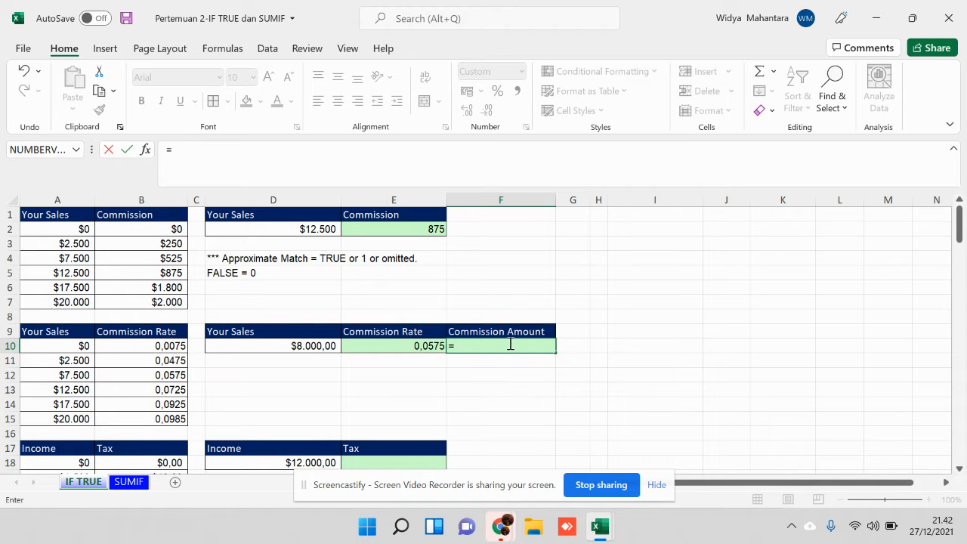
click(294, 344)
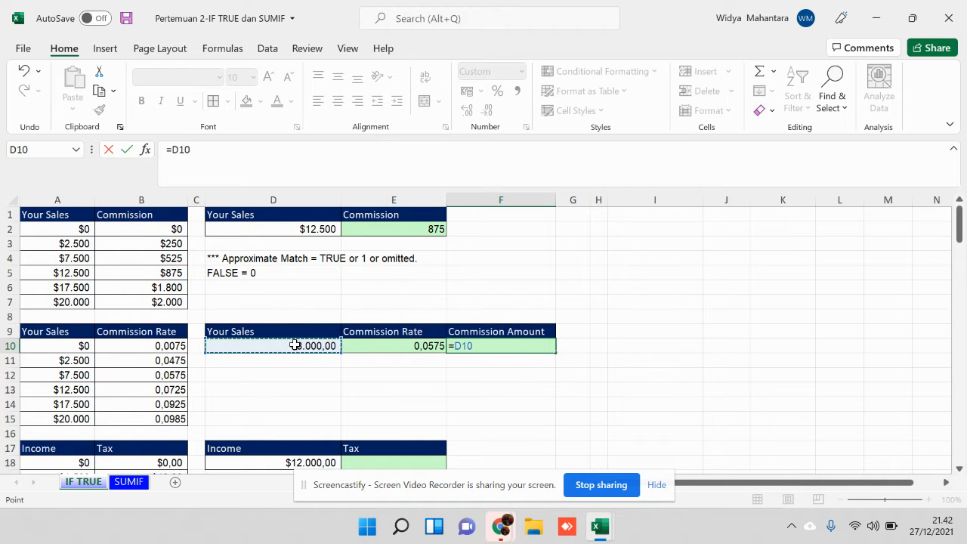
text(*)
click(392, 345)
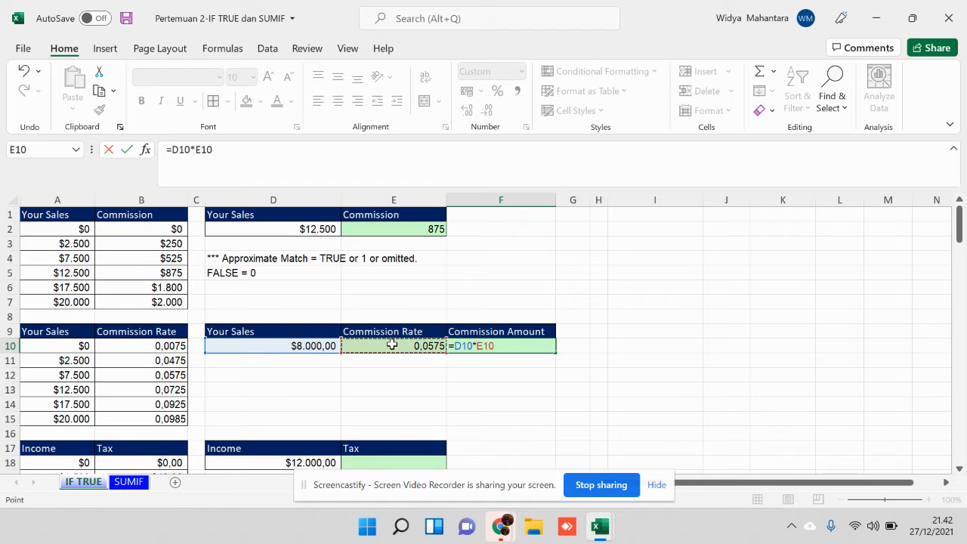
key(Return)
click(526, 342)
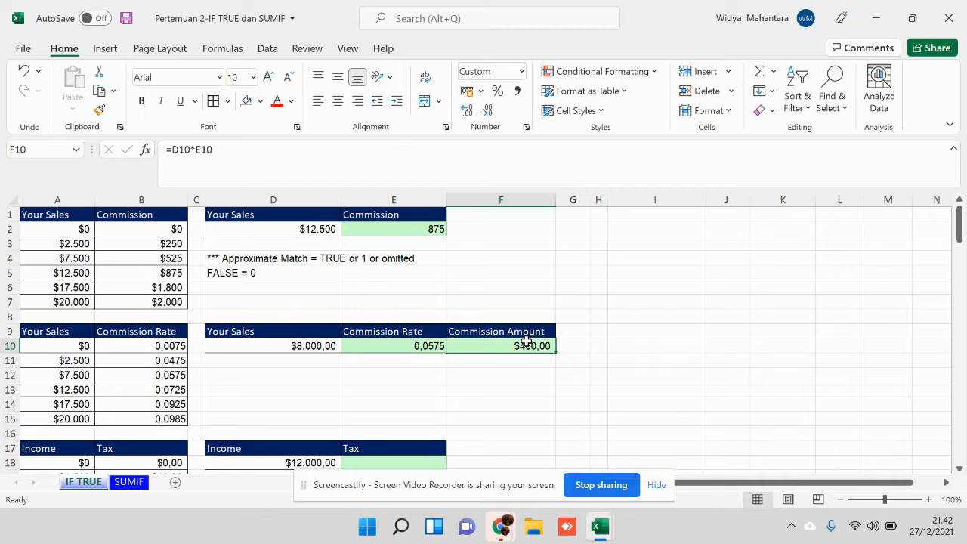
scroll(526, 341, down, 1)
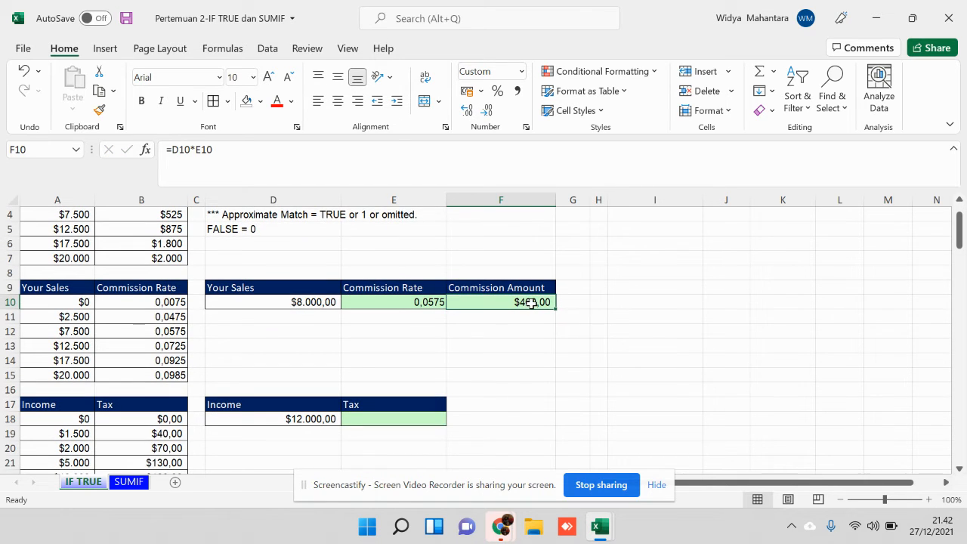
Review the Commission Rate formula in E10, the sales value in D10 and the Commission Amount formula in F10.
click(384, 298)
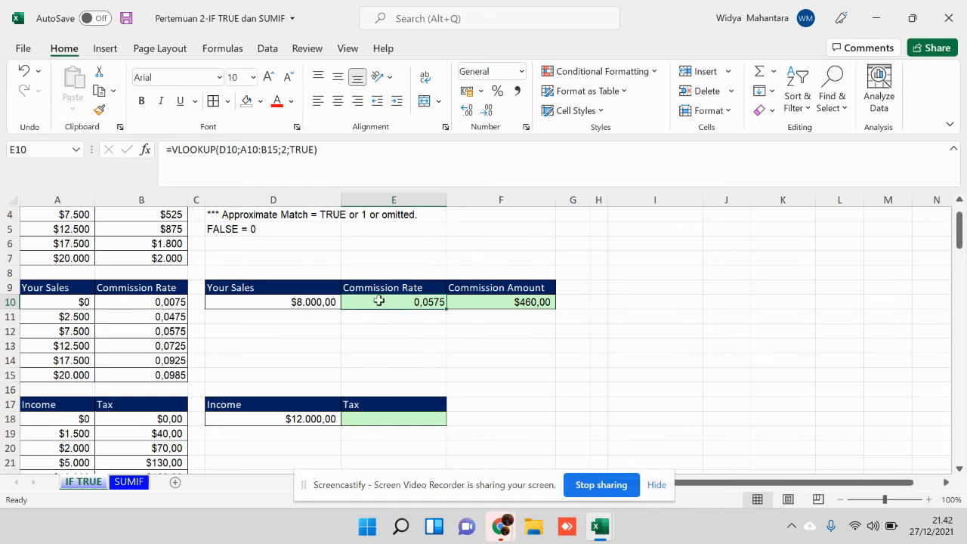
click(300, 300)
click(396, 301)
click(461, 303)
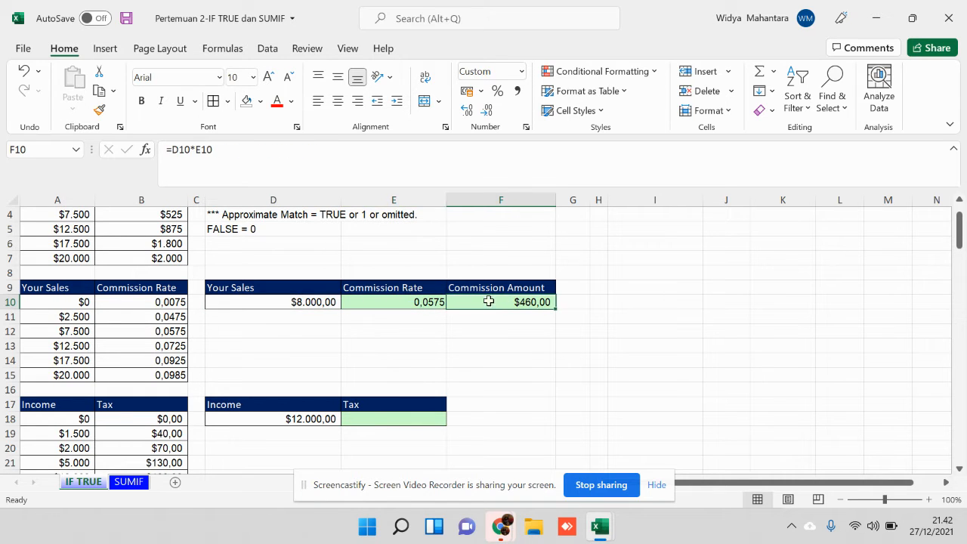
Examine the Income and Tax lookup table in A17:B22, reading each income threshold with its tax amount.
scroll(473, 302, down, 1)
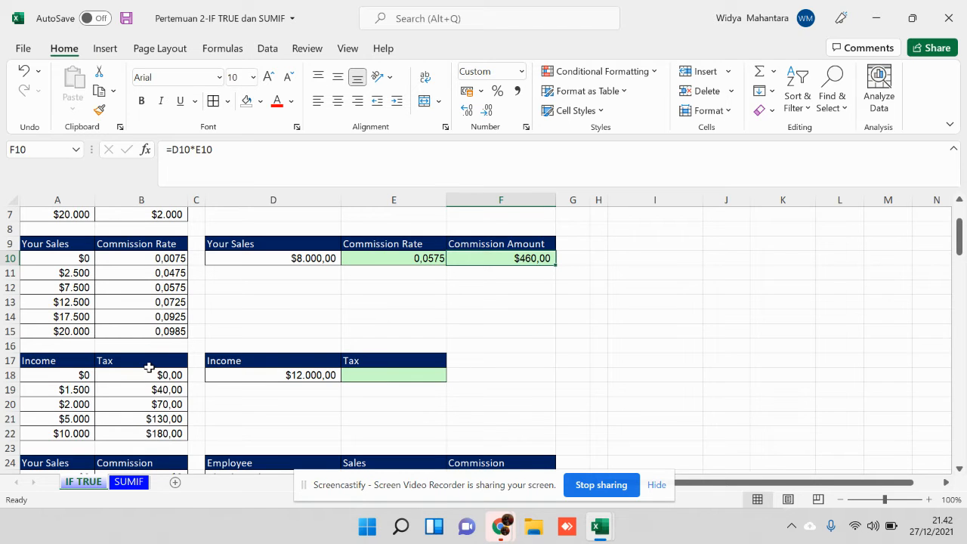
scroll(149, 368, down, 1)
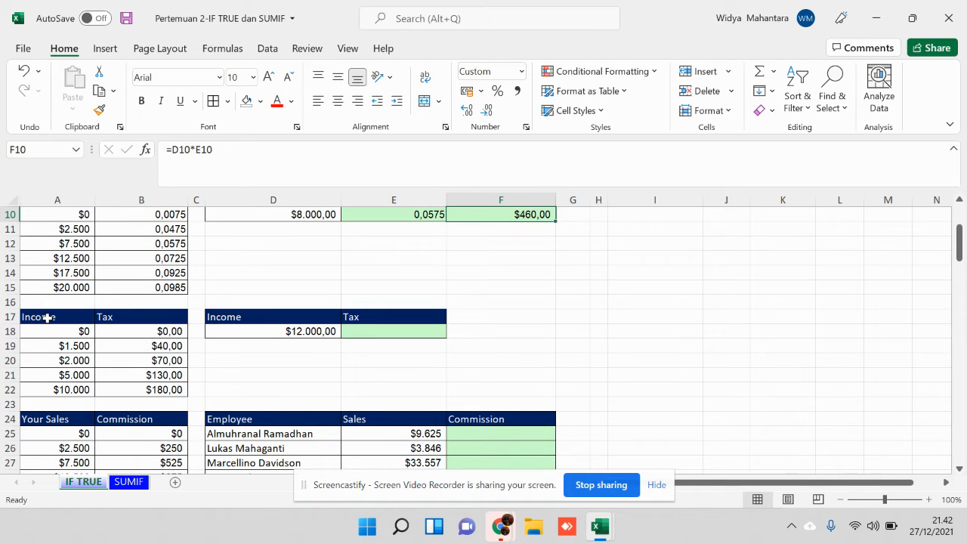
drag(47, 318, 146, 340)
click(72, 320)
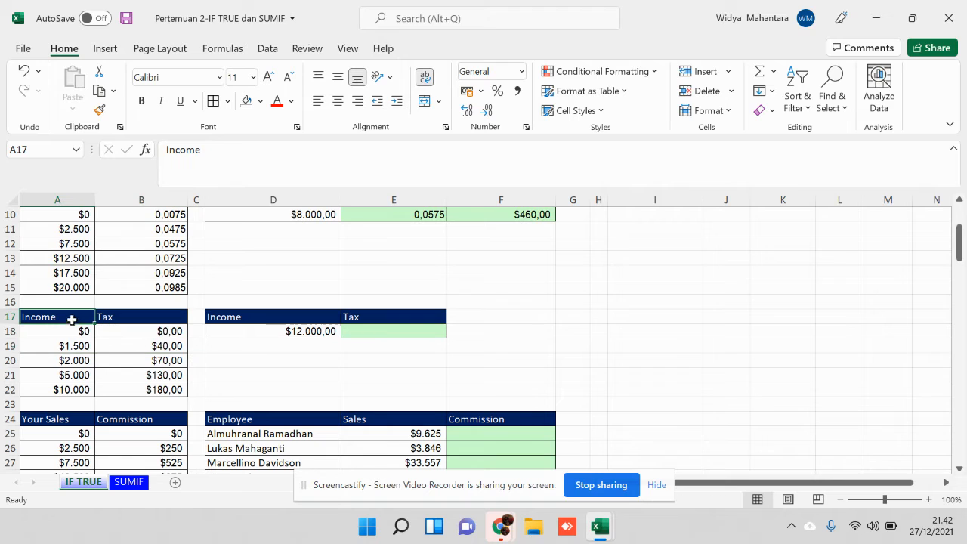
click(75, 334)
click(130, 332)
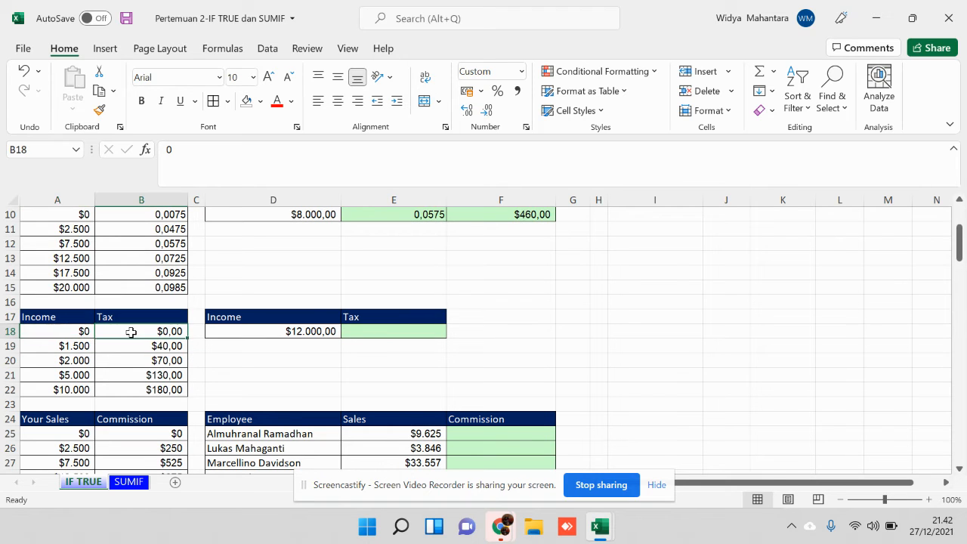
click(69, 347)
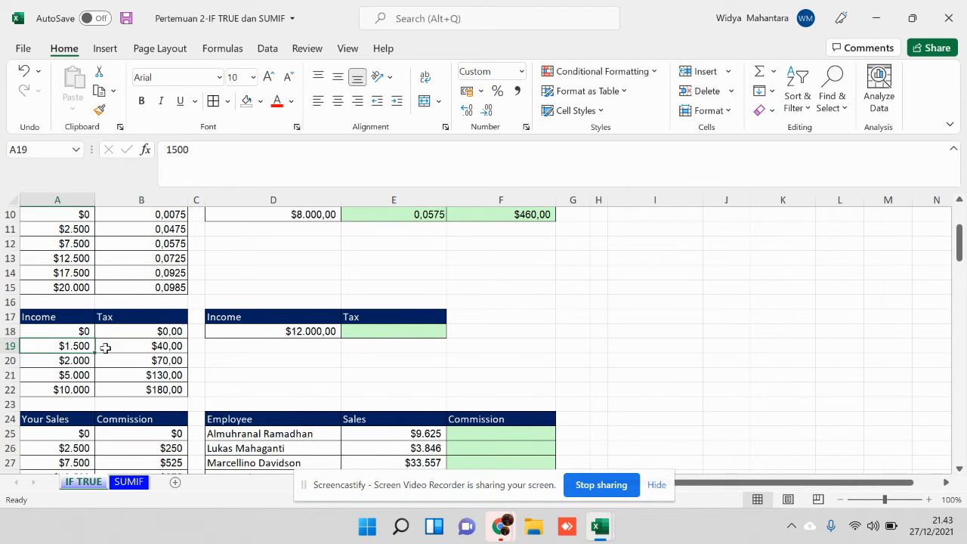
click(142, 348)
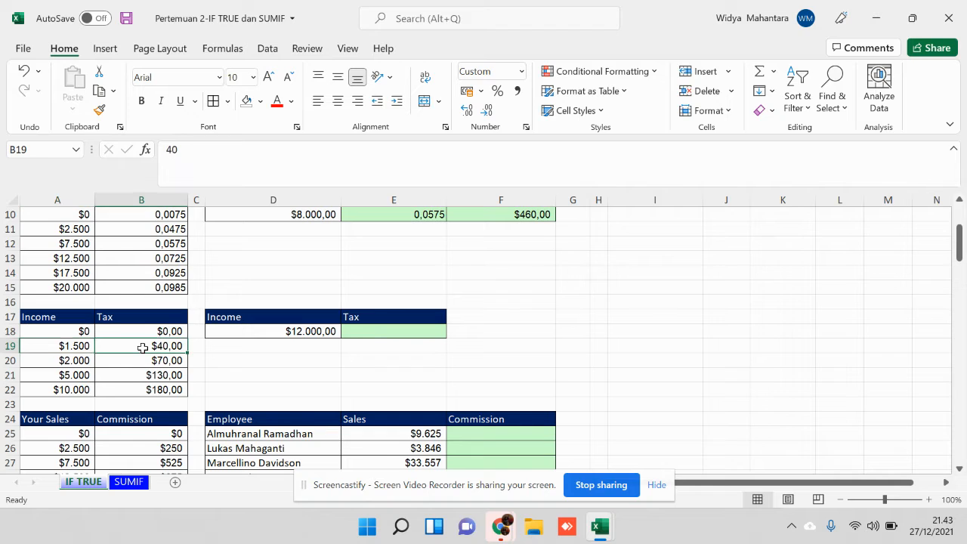
click(80, 360)
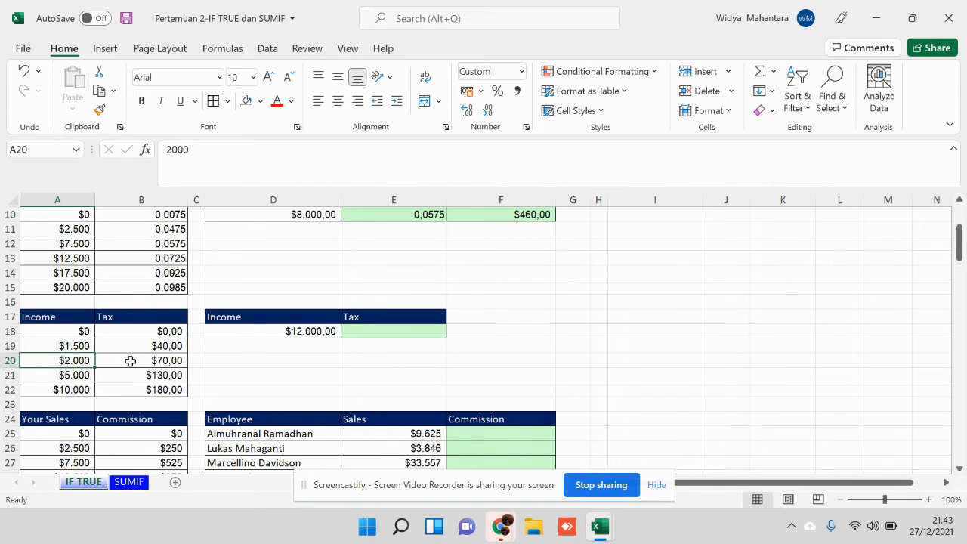
click(130, 362)
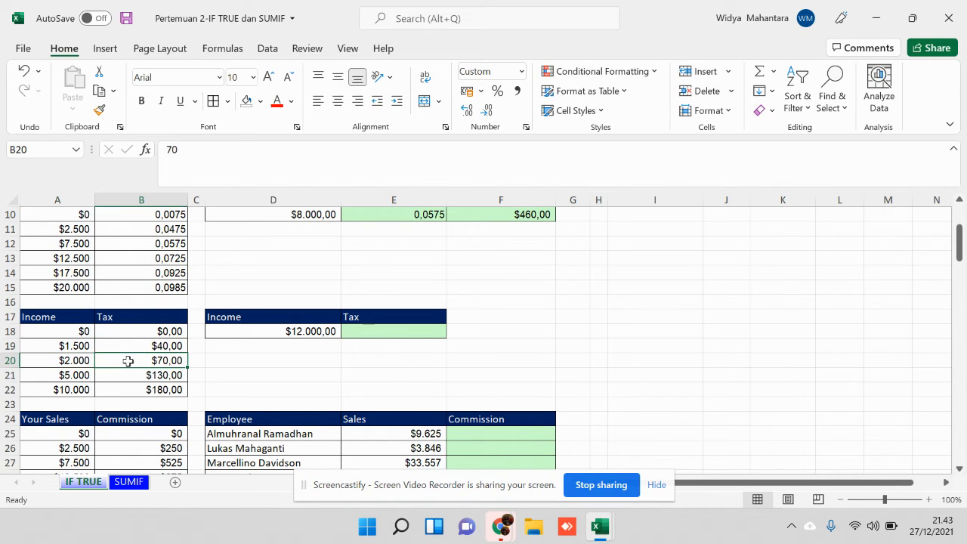
click(80, 375)
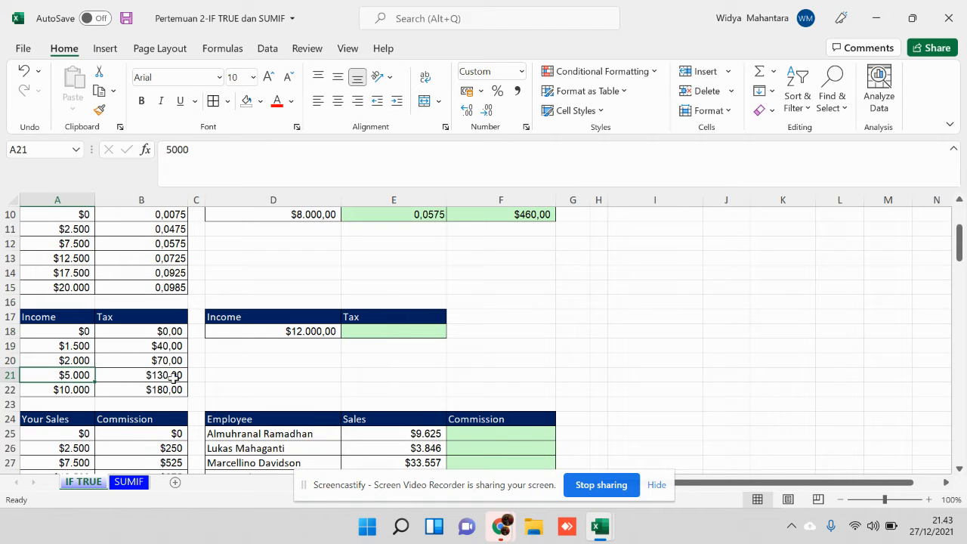
click(173, 378)
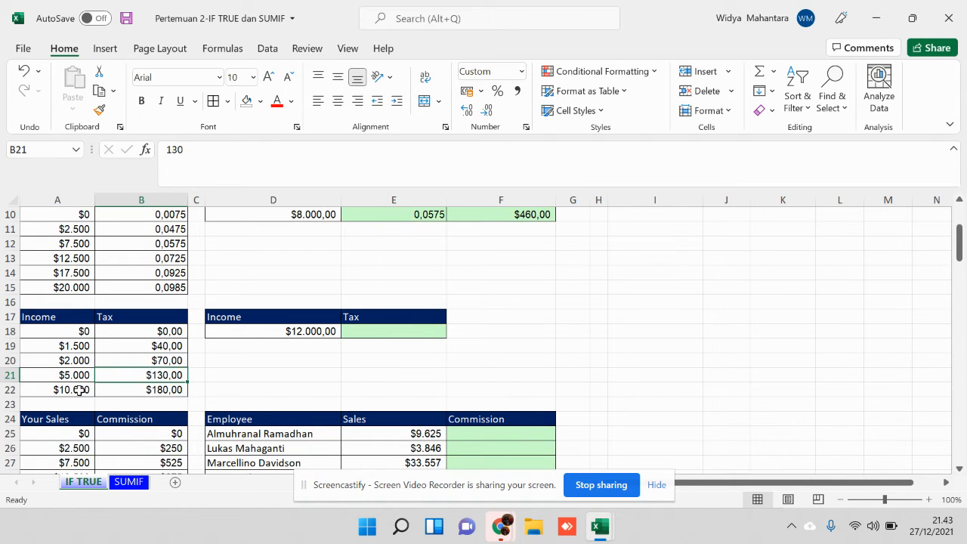
click(79, 390)
click(153, 390)
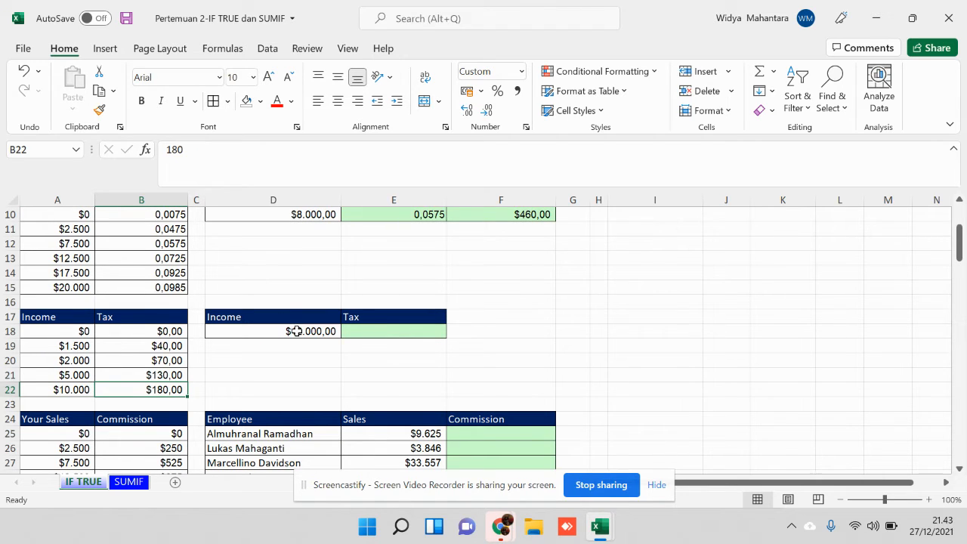
Compare the Income value in D18 with the thresholds in A18:A22 and check the tax in the $10.000 row.
drag(66, 318, 119, 390)
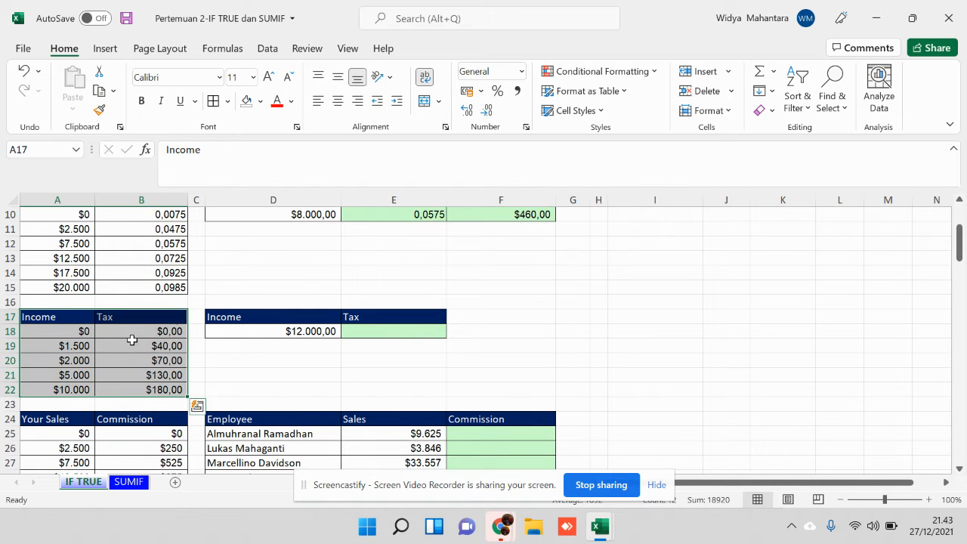
click(65, 318)
drag(83, 328, 73, 388)
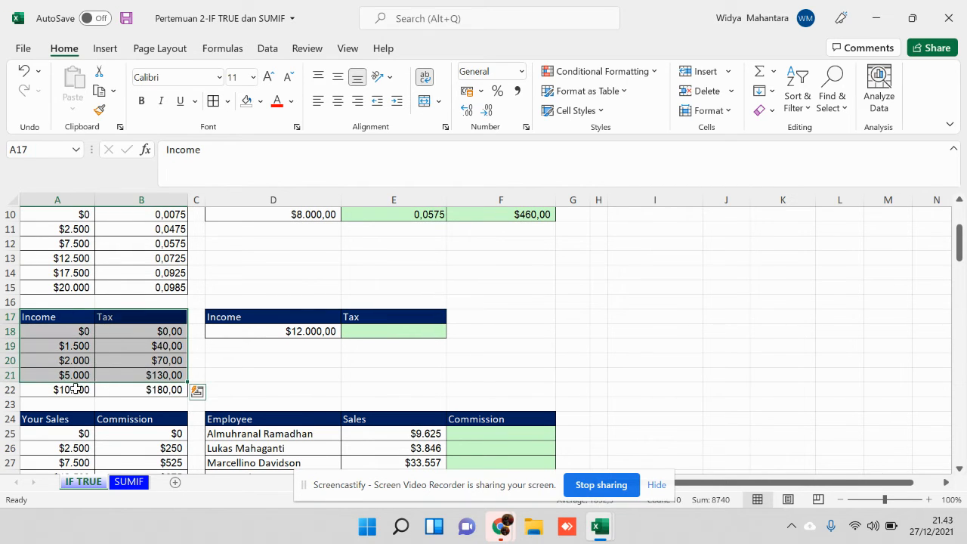
click(73, 389)
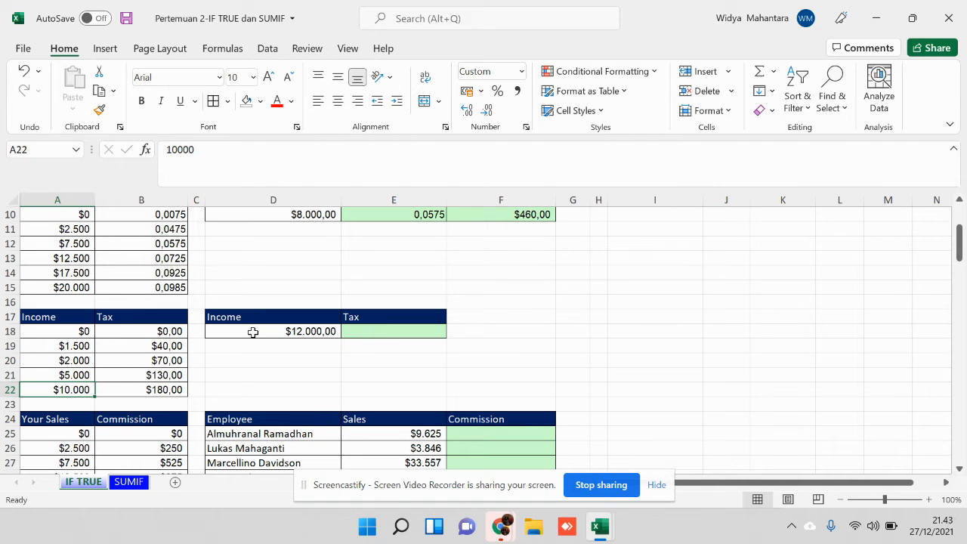
click(253, 332)
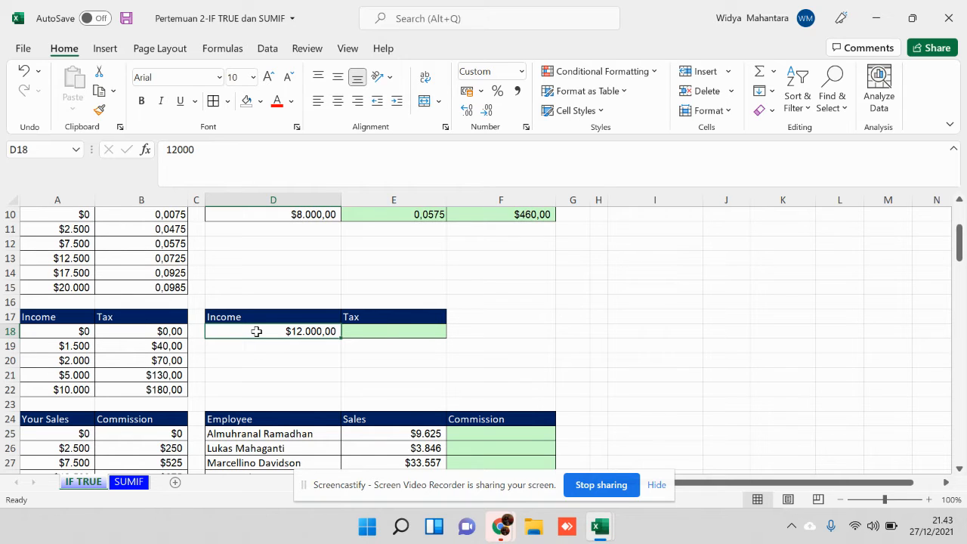
drag(41, 316, 91, 388)
click(70, 387)
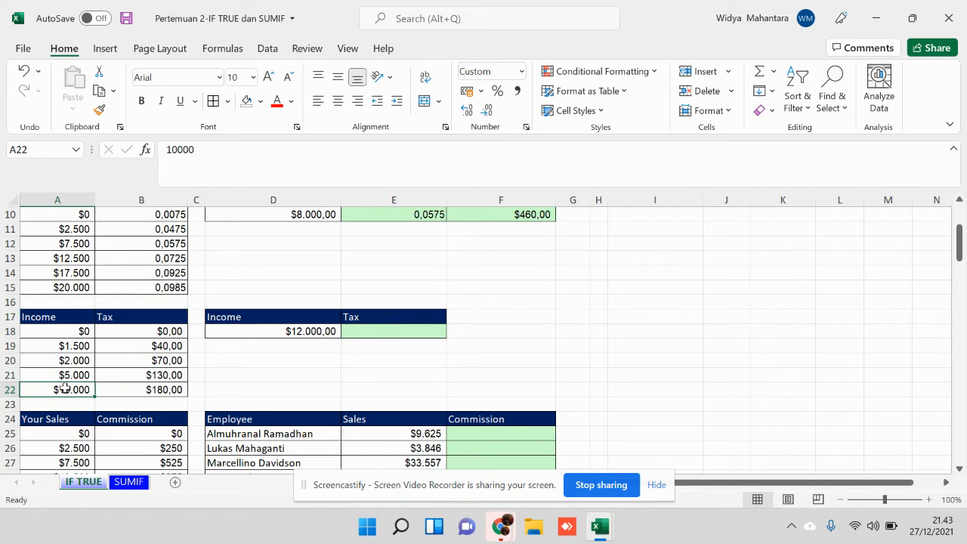
click(294, 331)
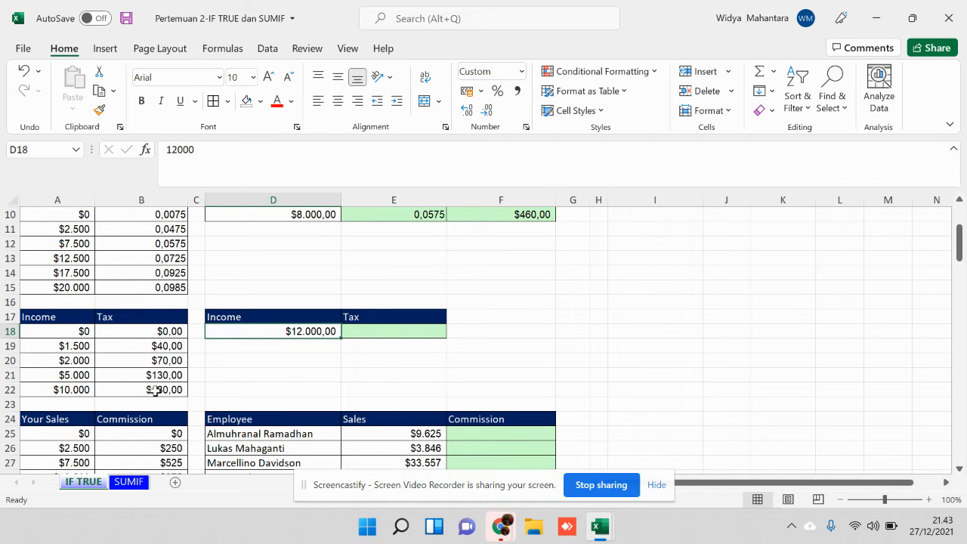
click(155, 390)
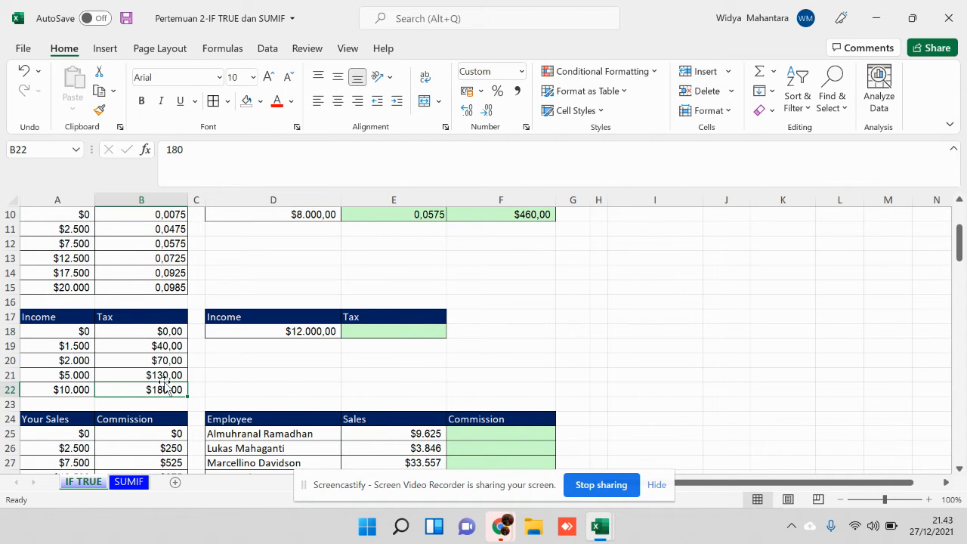
click(75, 386)
click(162, 386)
Enter the approximate match formula =VLOOKUP(D18;A18:B22;2;TRUE) in the Tax cell E18 and compare its result with B22.
click(405, 331)
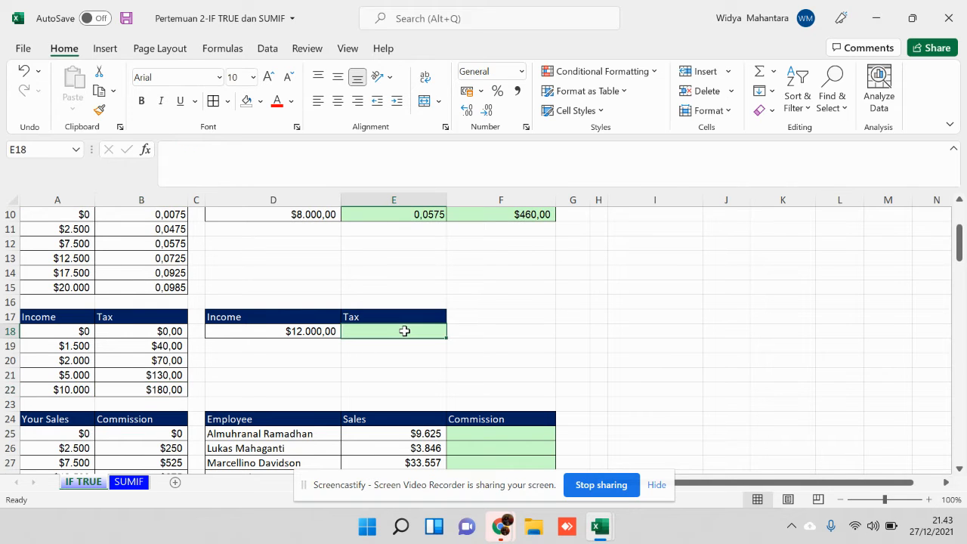
text(=VLOOKU)
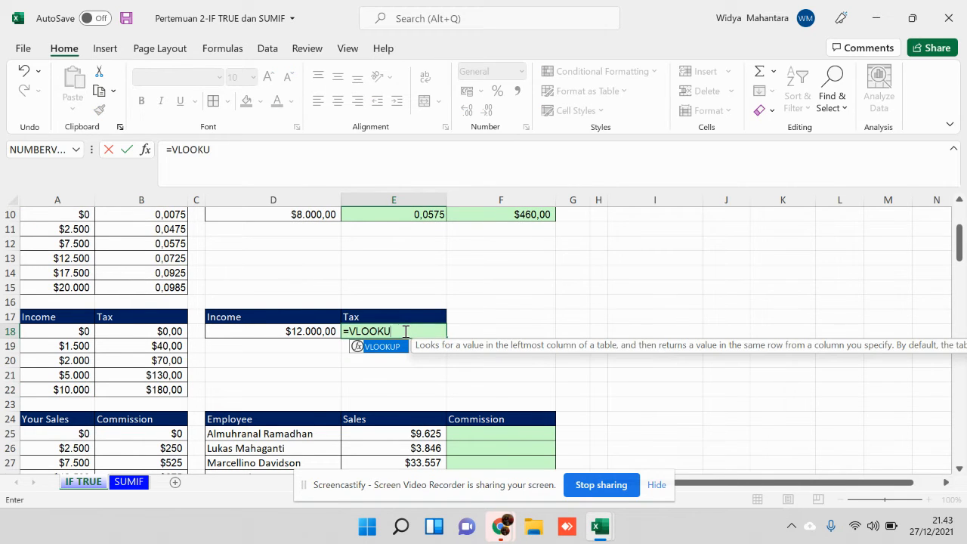
text(P()
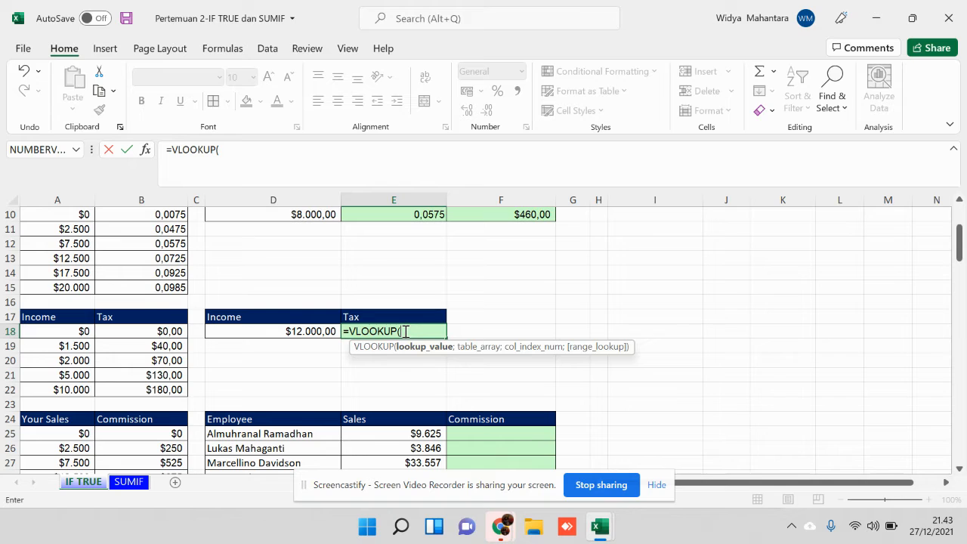
click(278, 332)
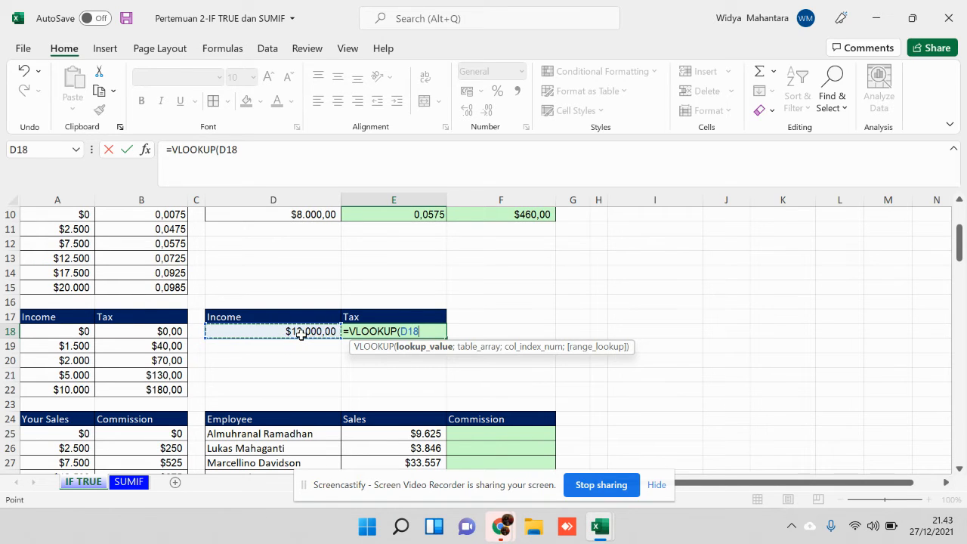
text(;)
drag(77, 333, 136, 389)
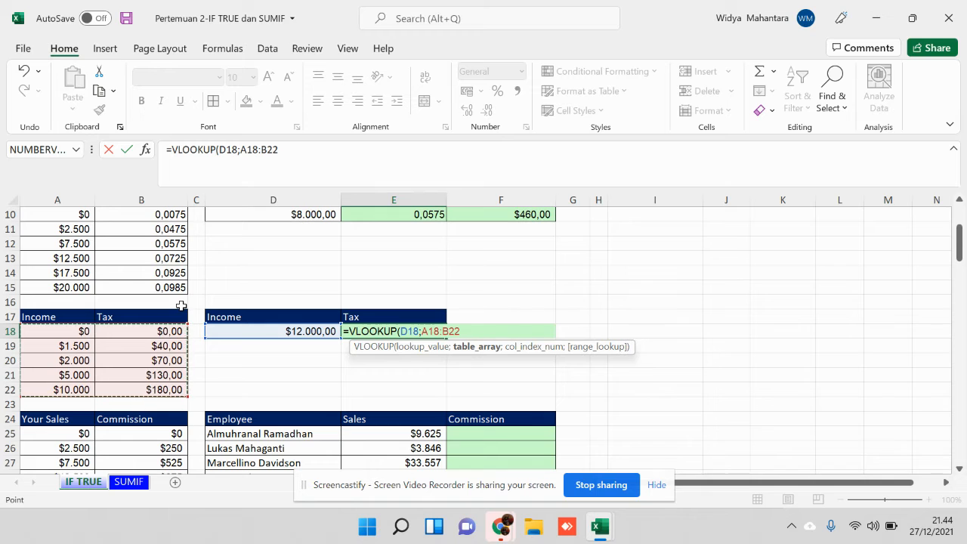
text(;2)
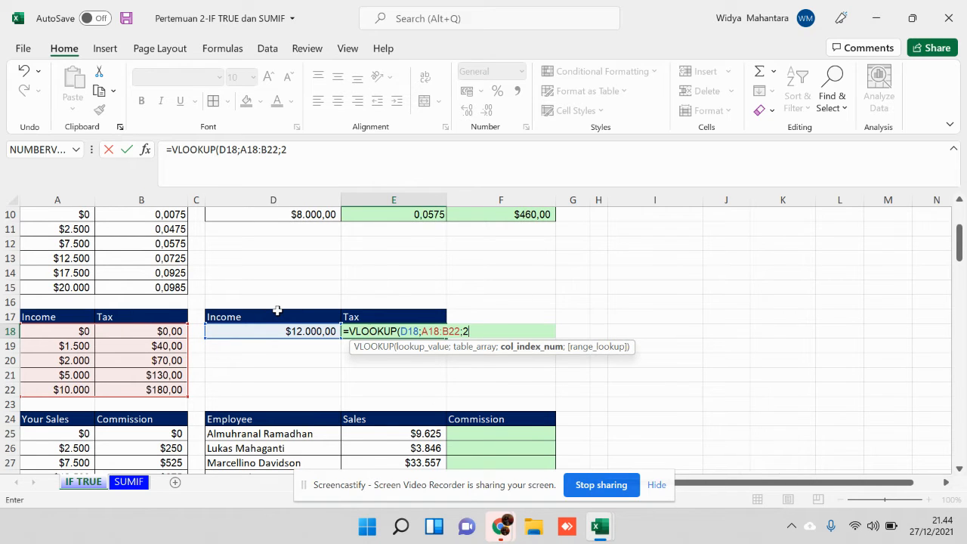
text(;TRUE)
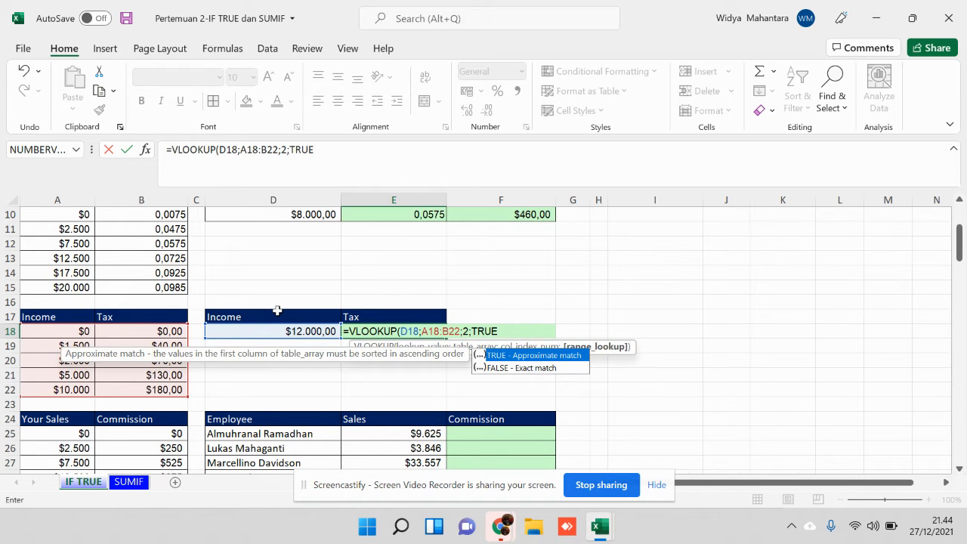
text())
key(Return)
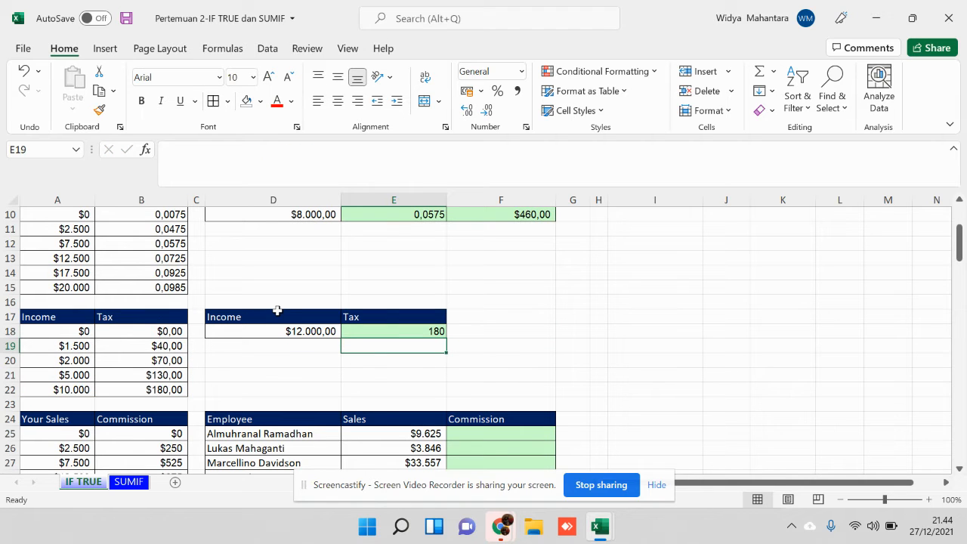
click(433, 331)
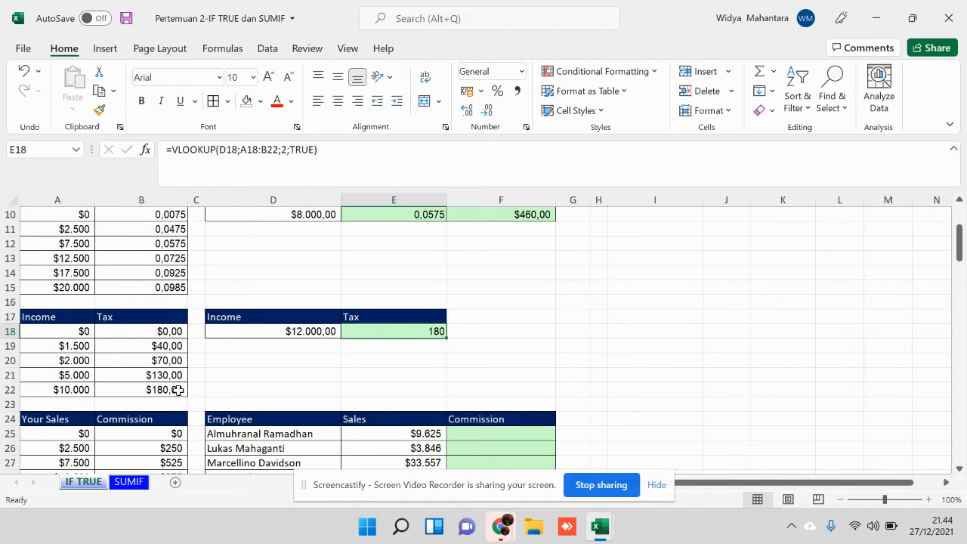
click(177, 390)
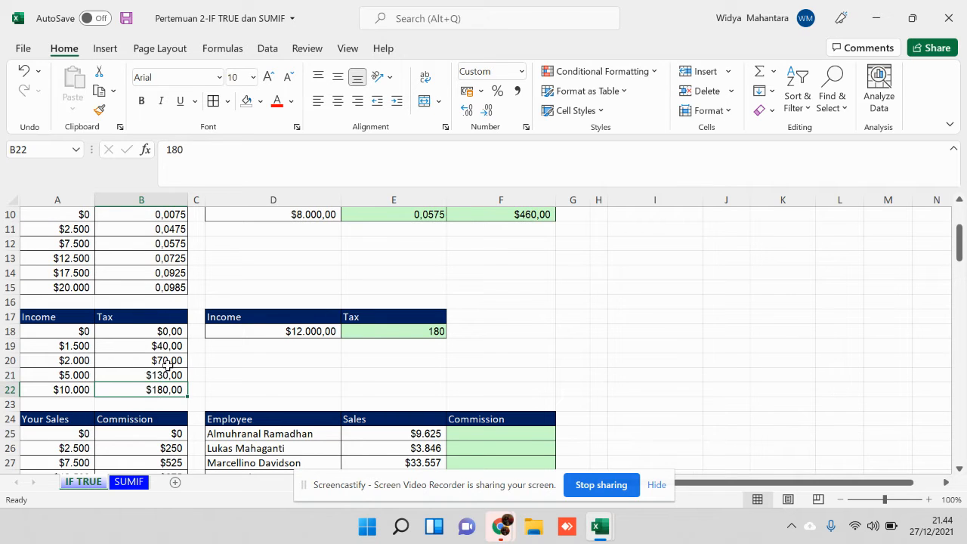
click(392, 330)
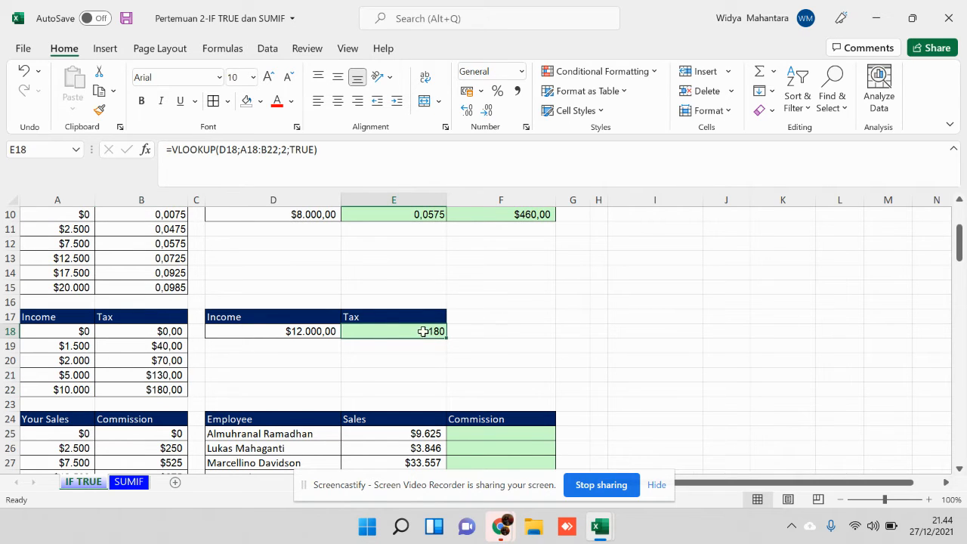
Set the Income in D18 to 7500 and check the tax in E18 against the $5.000 row of the table.
click(314, 337)
text(7500)
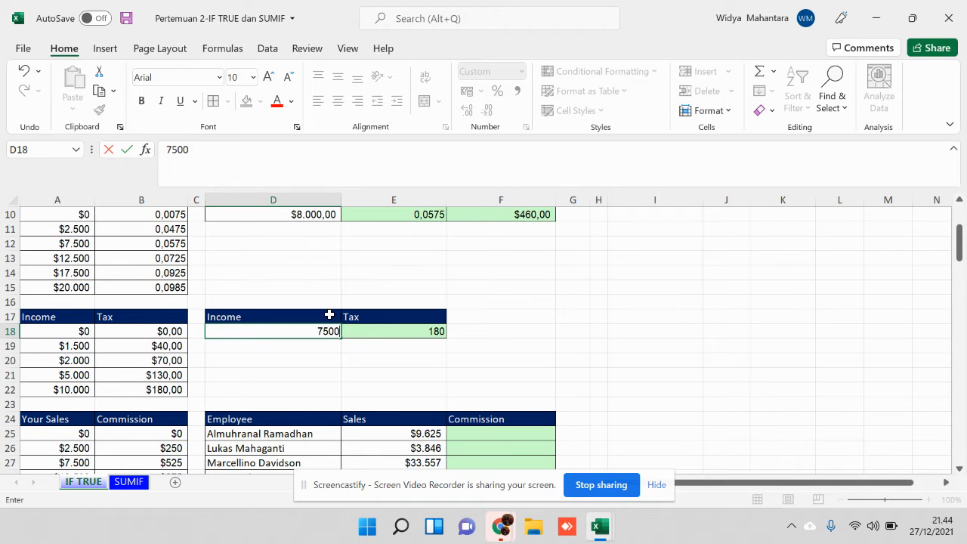
key(Return)
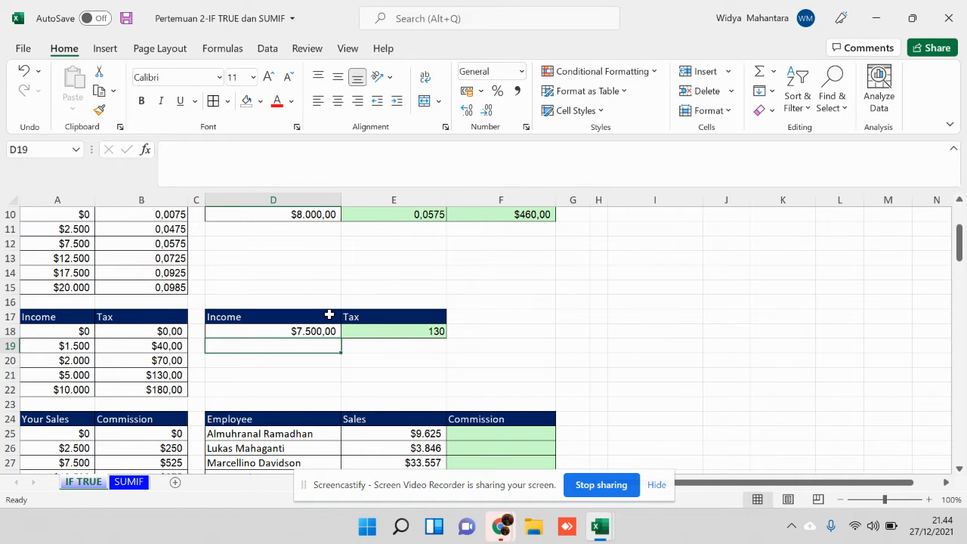
click(394, 334)
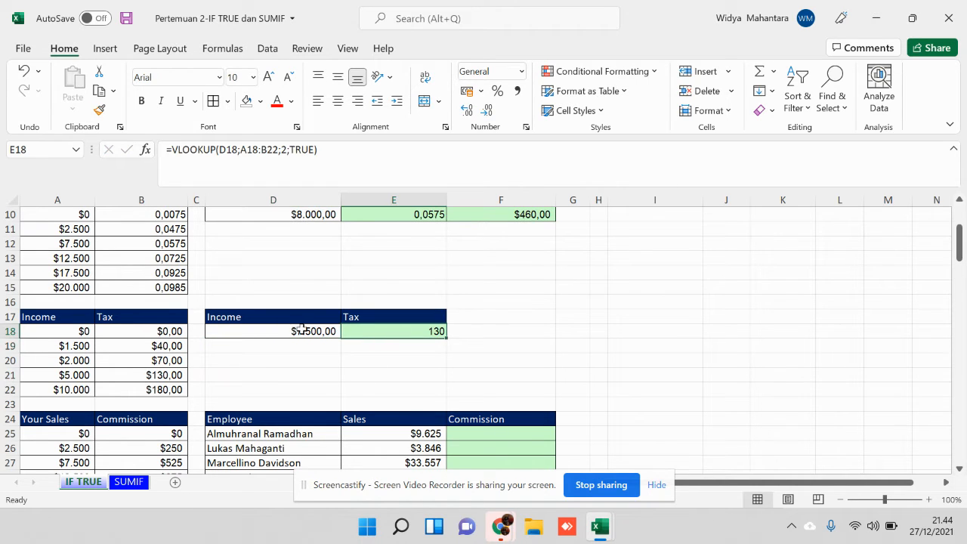
click(300, 330)
click(15, 375)
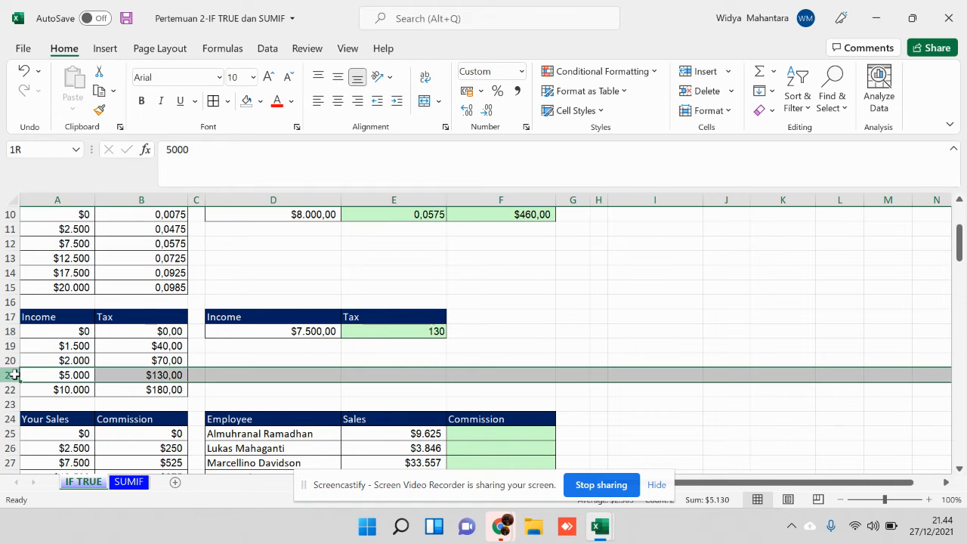
Compare the tax result in E18 with the $5.000 and $10.000 rows of the Income and Tax table.
drag(15, 375, 15, 390)
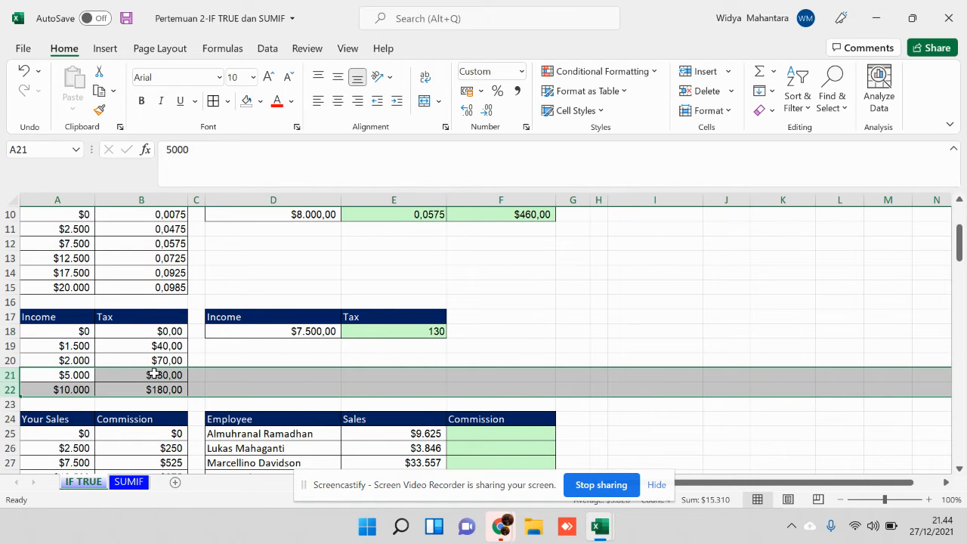
click(154, 375)
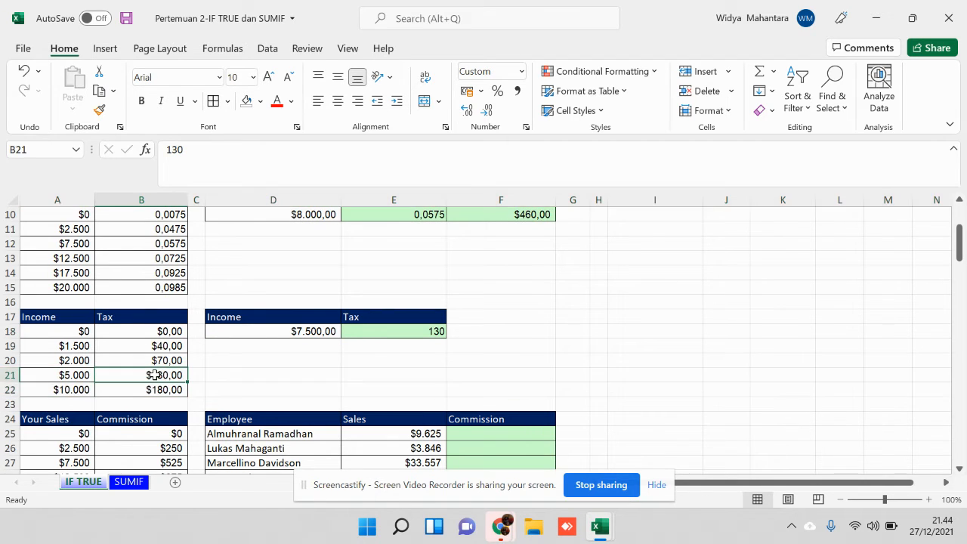
click(381, 329)
Examine the Your Sales thresholds in A25:A30 and the employees' Sales values starting at E25.
scroll(382, 327, down, 3)
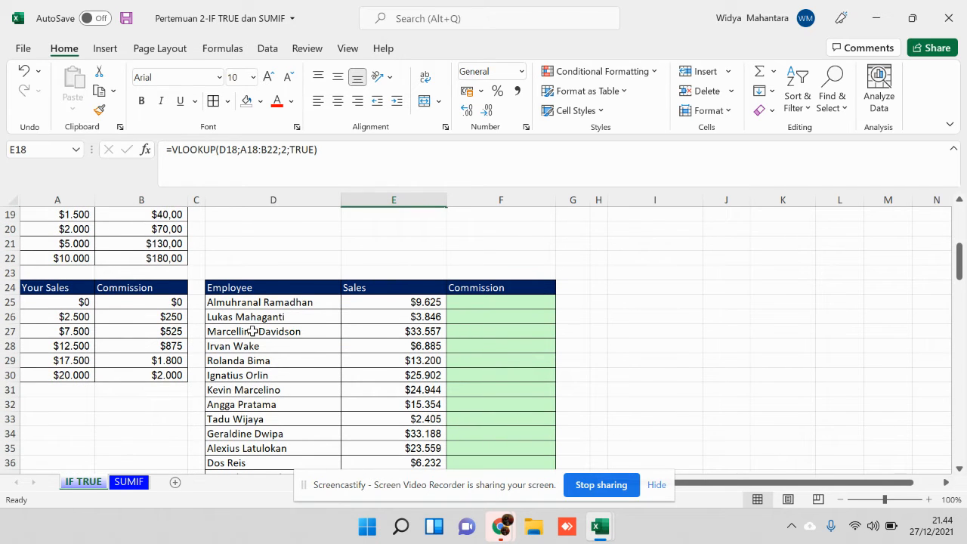
click(475, 302)
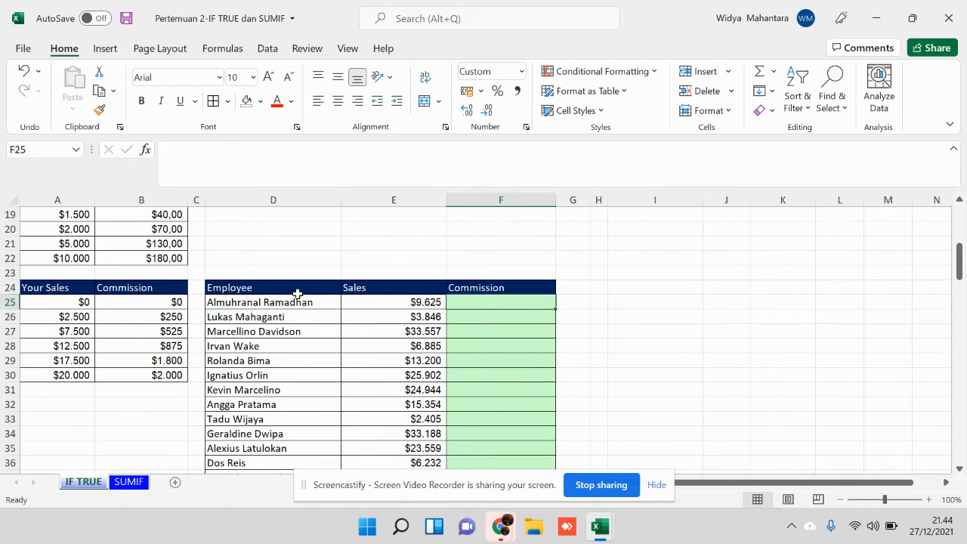
drag(396, 300, 396, 460)
drag(75, 301, 76, 360)
click(69, 301)
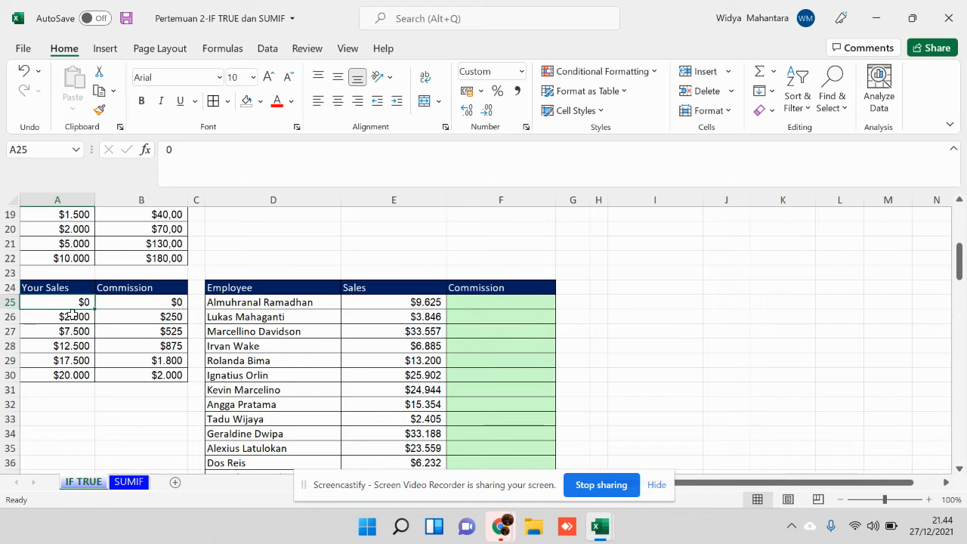
click(73, 314)
click(74, 330)
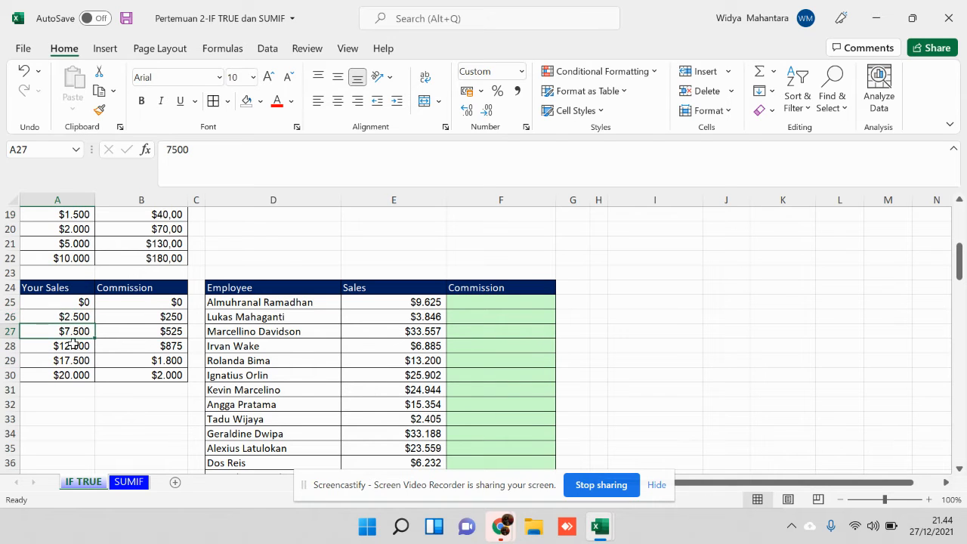
click(73, 342)
click(77, 358)
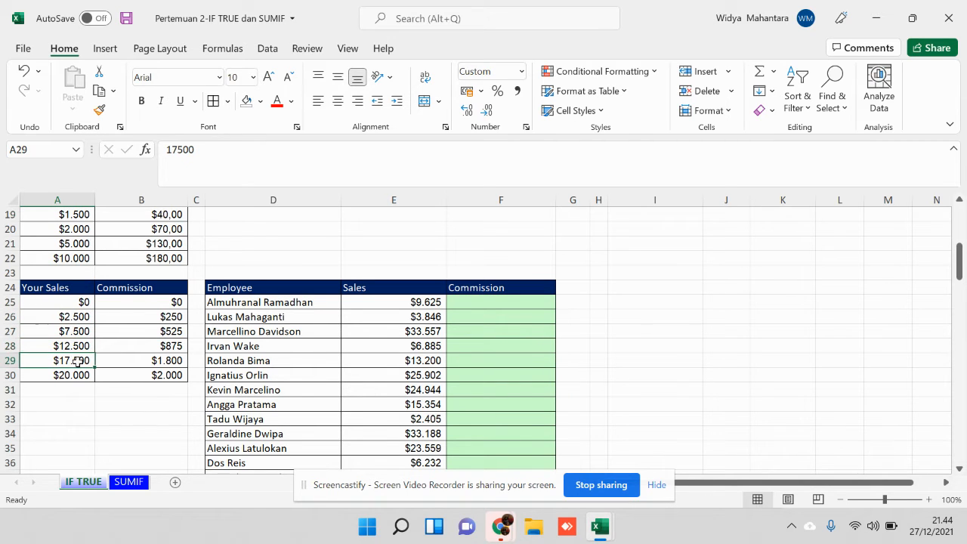
click(80, 374)
drag(83, 302, 83, 372)
click(373, 303)
drag(374, 303, 399, 461)
Begin a VLOOKUP formula in Commission cell F25 with E25 as the lookup value and A25:B30 as the table array.
click(499, 303)
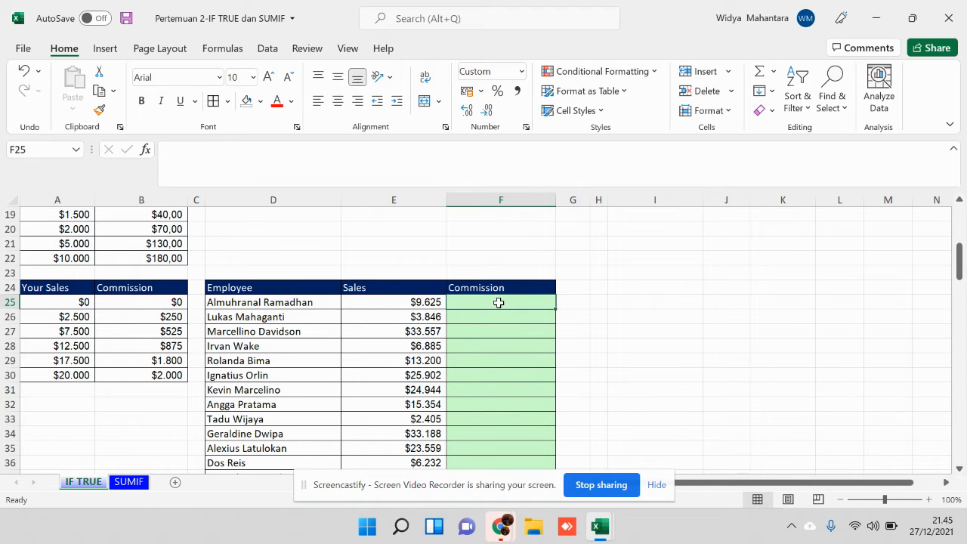
text(=VLO)
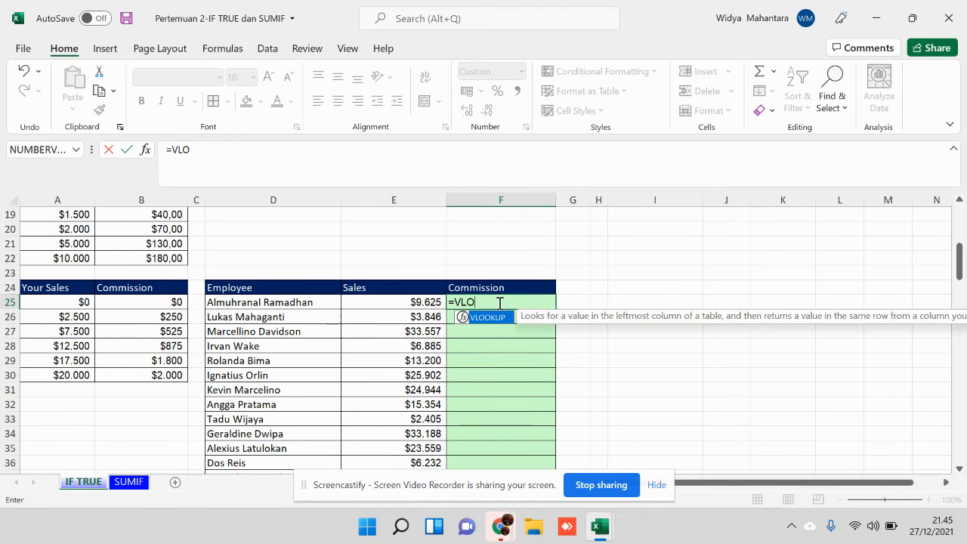
text(OKUP()
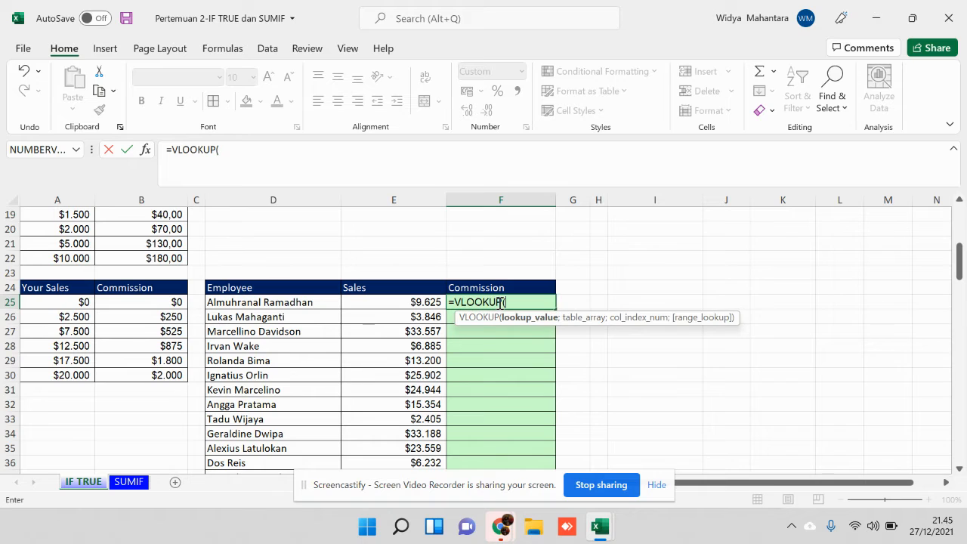
click(366, 301)
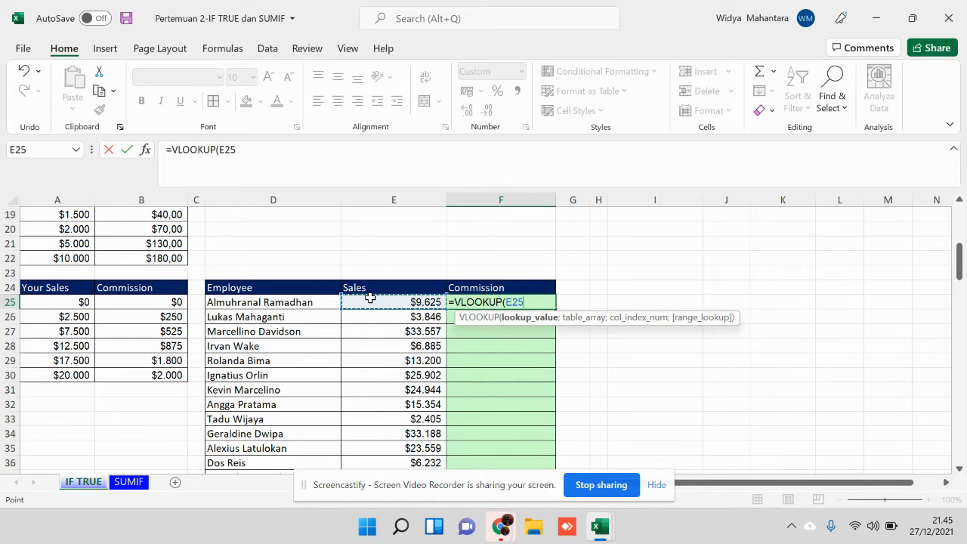
text(;)
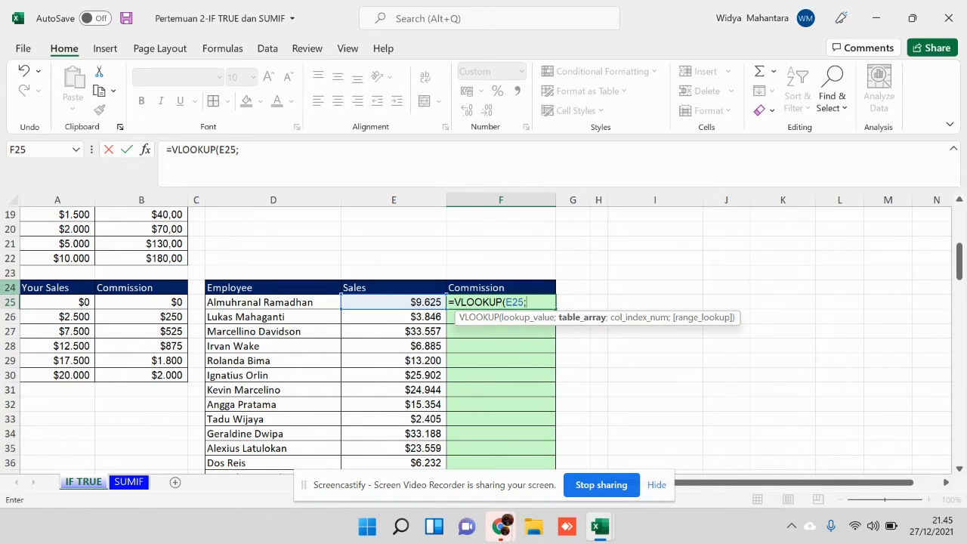
drag(48, 302, 164, 380)
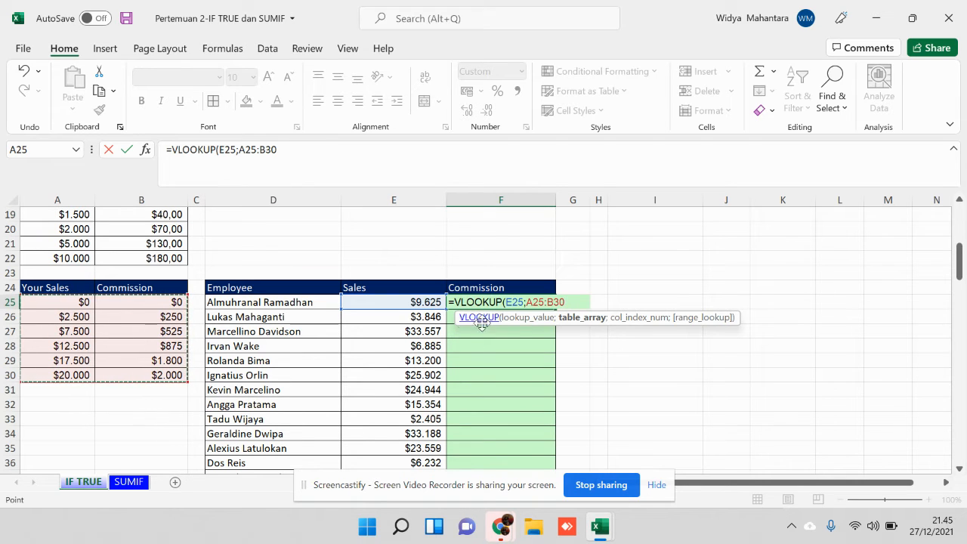
Look through the employee sales list and recheck the lookup table range A25:B30 used in the unfinished formula.
scroll(402, 338, down, 14)
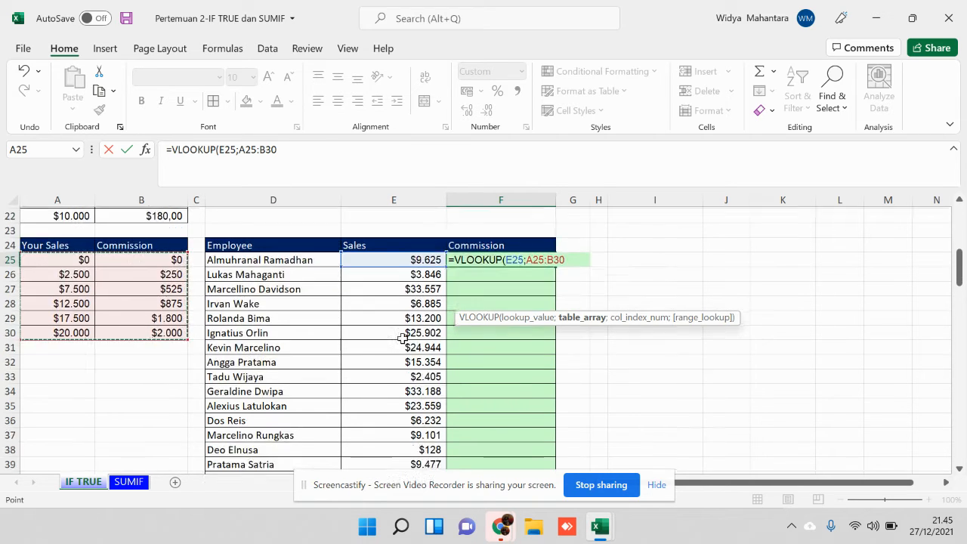
scroll(408, 341, down, 19)
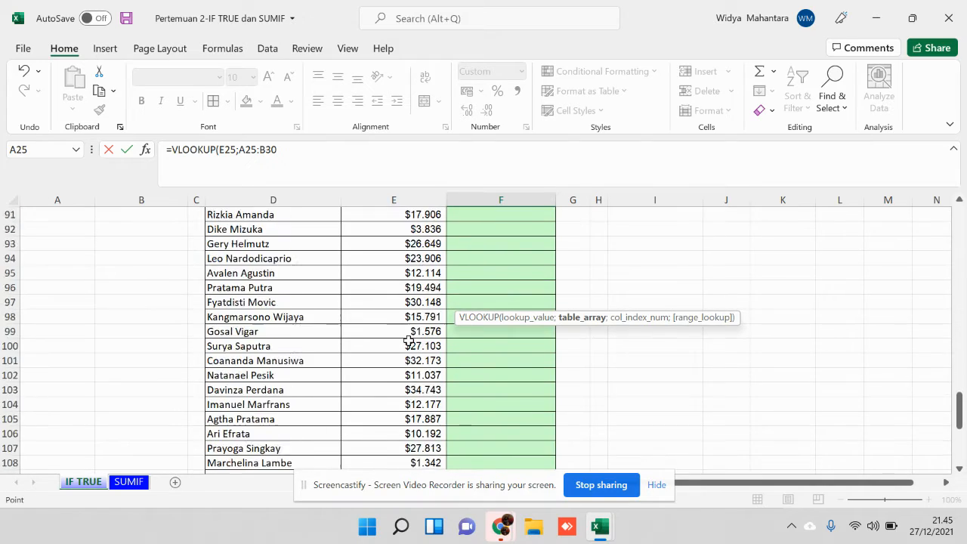
scroll(408, 341, up, 6)
scroll(408, 340, up, 20)
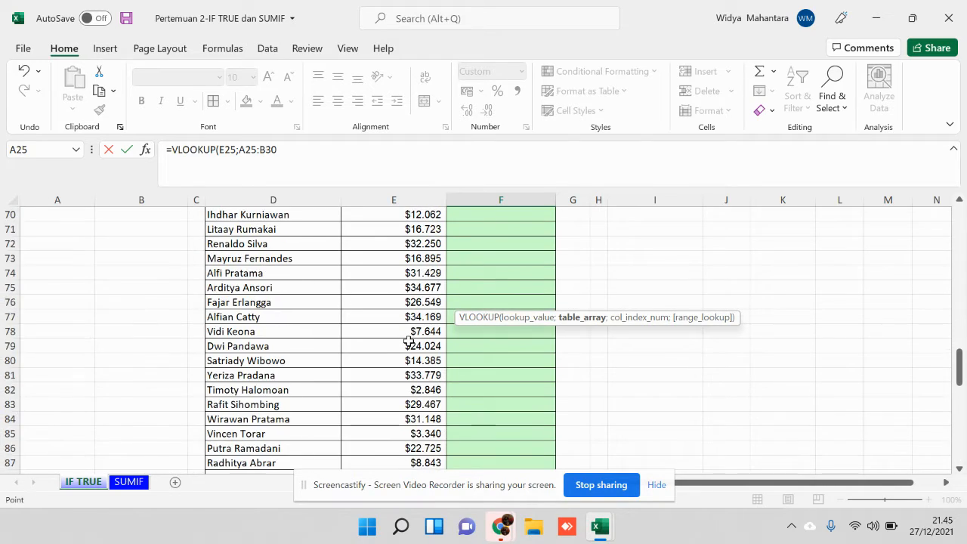
scroll(408, 341, up, 4)
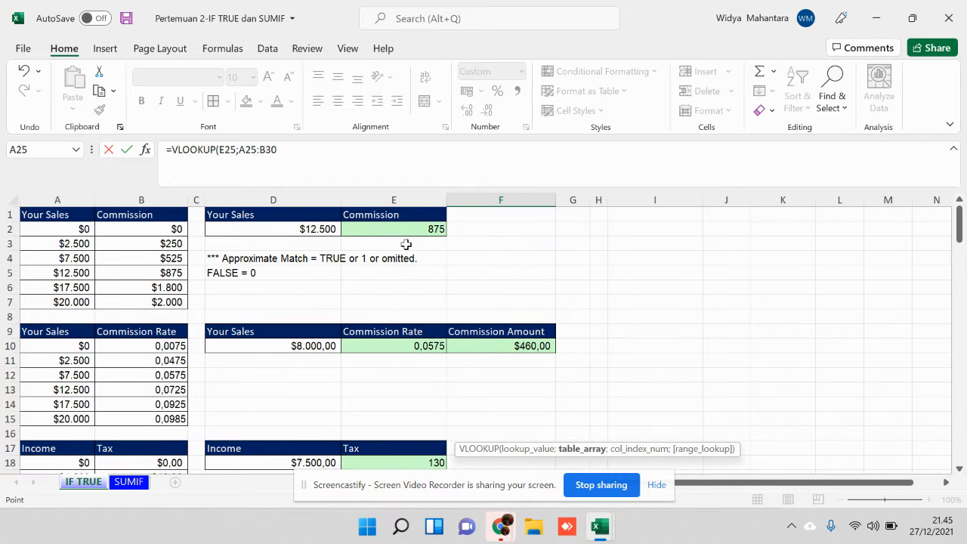
scroll(408, 281, down, 8)
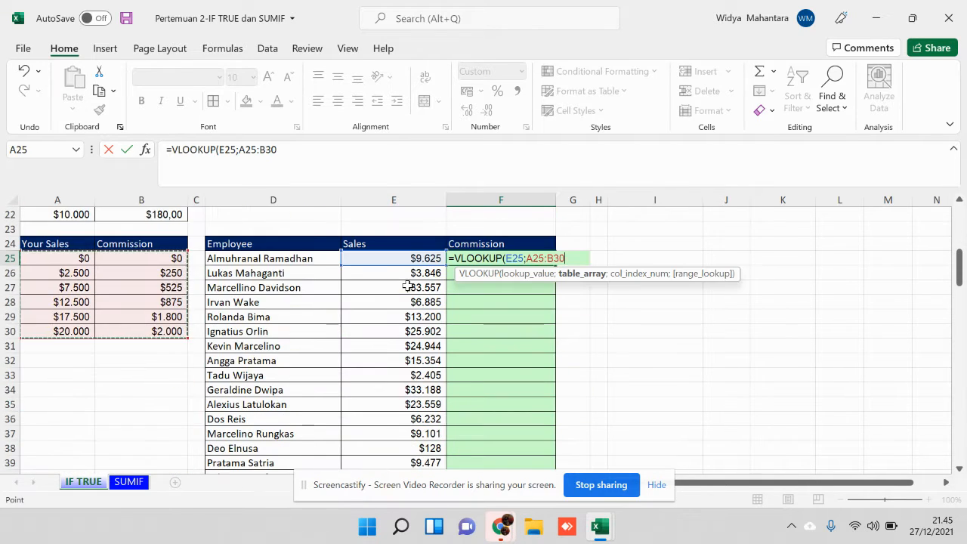
scroll(408, 281, up, 2)
drag(74, 301, 144, 375)
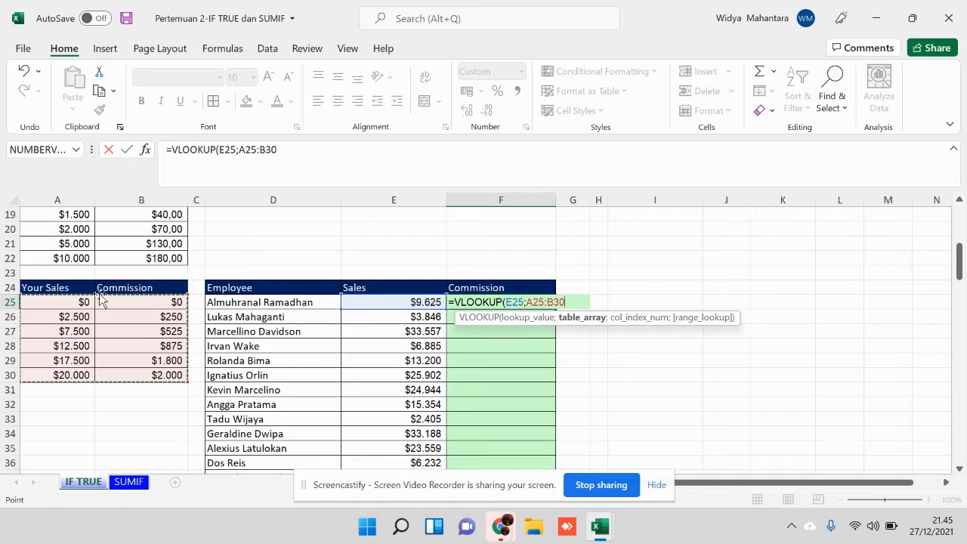
Make the table array in the F25 formula absolute as $A$25:$B$30.
click(529, 301)
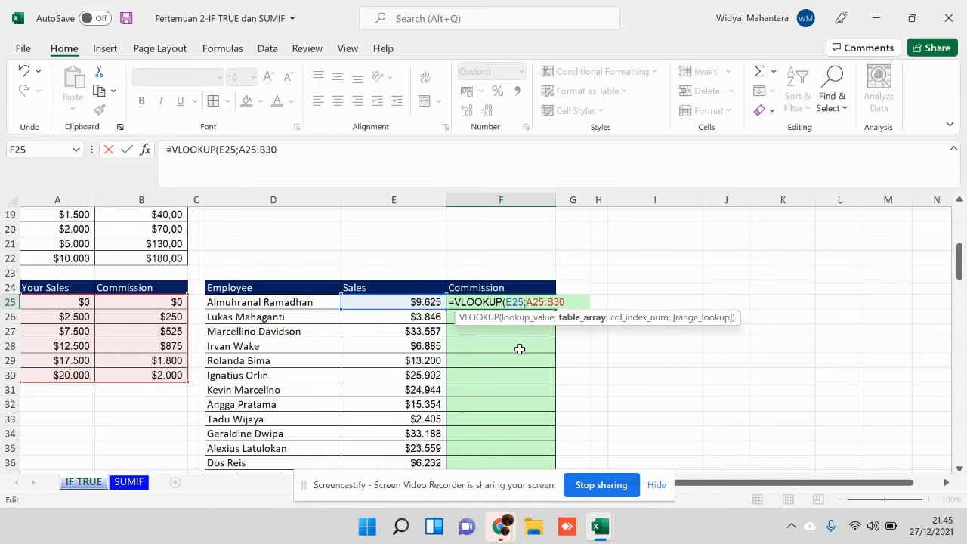
text($)
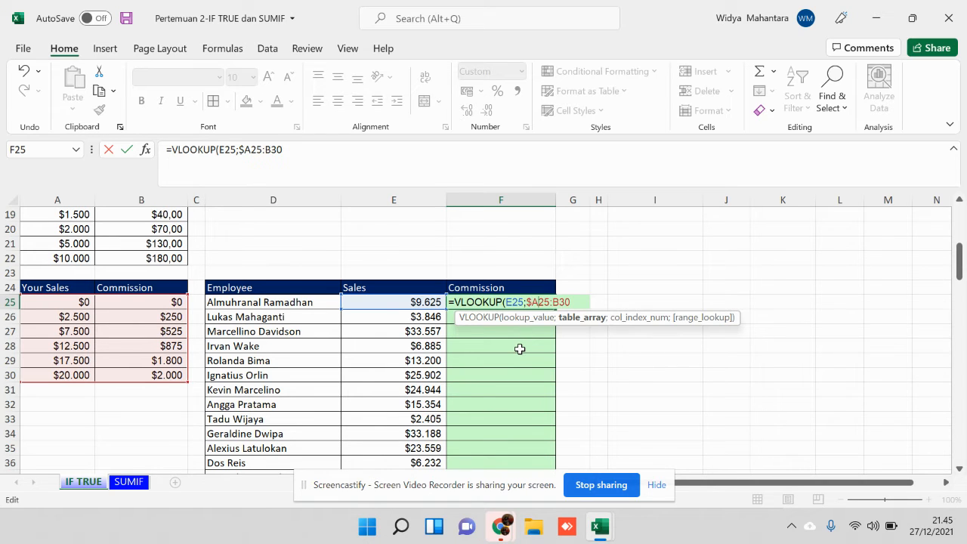
key(Right)
text($)
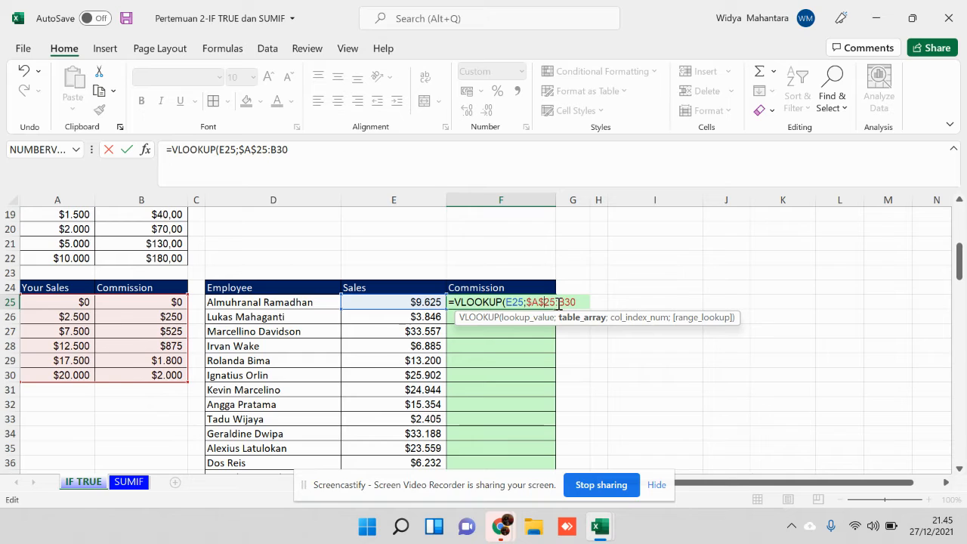
text($A)
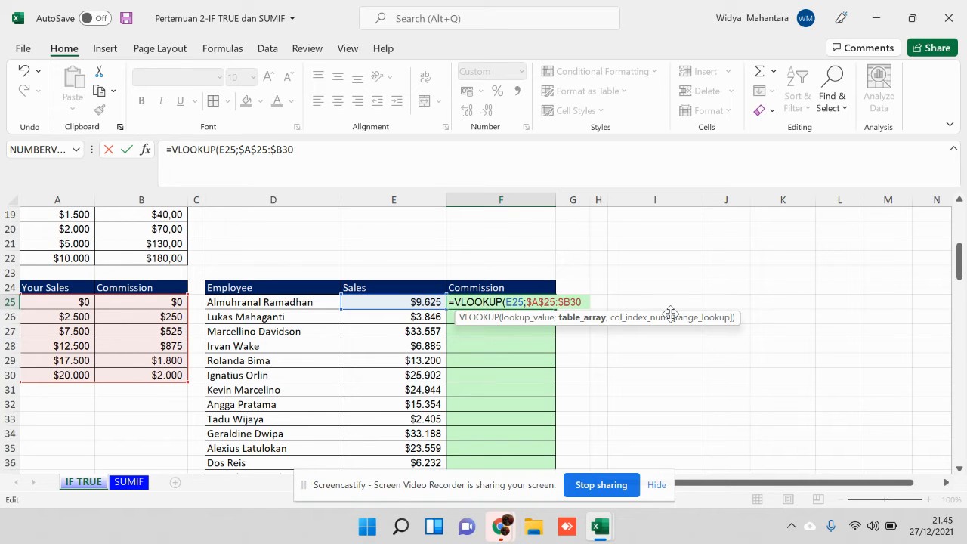
text($30)
Complete the F25 formula with column index 2 and approximate match, giving =VLOOKUP(E25;$A$25:$B$30;2;TRUE).
text(;)
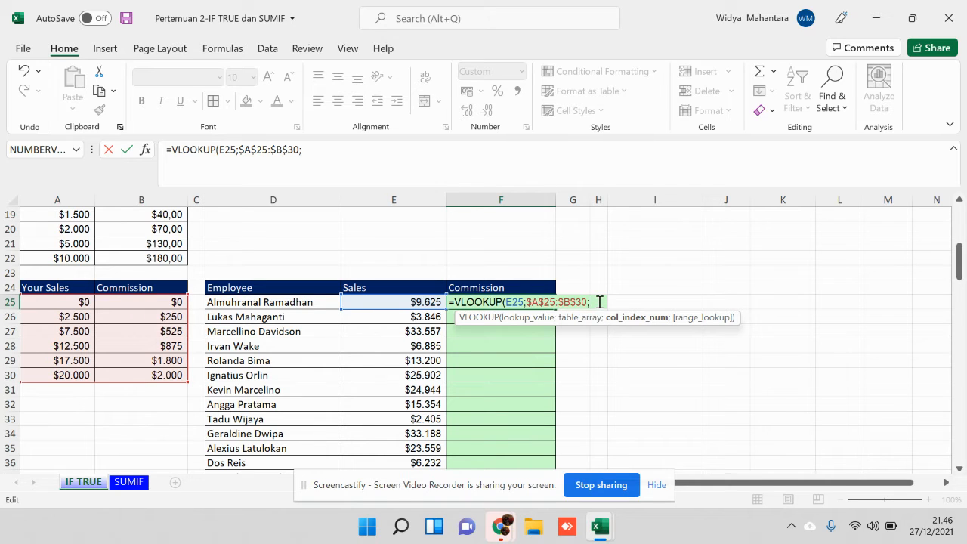
text(2;)
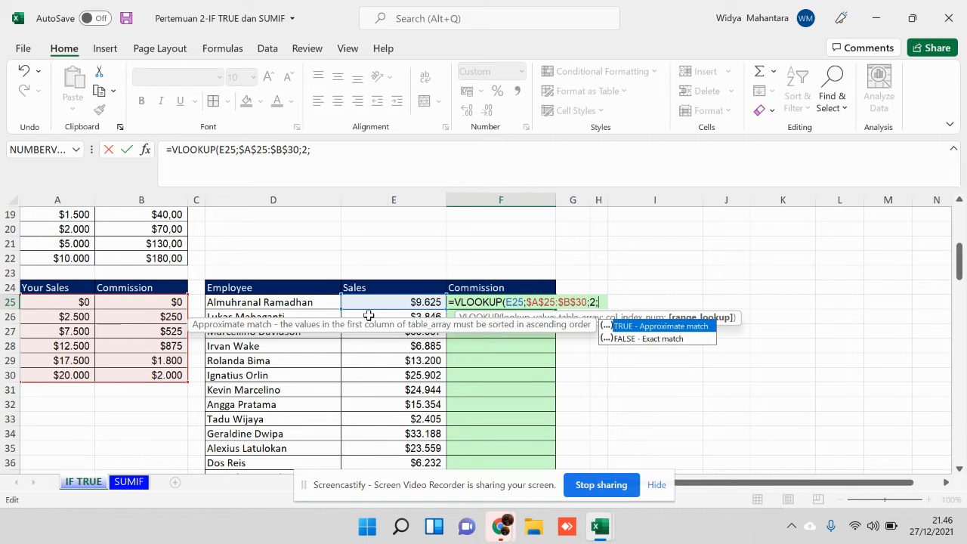
text(TRUE))
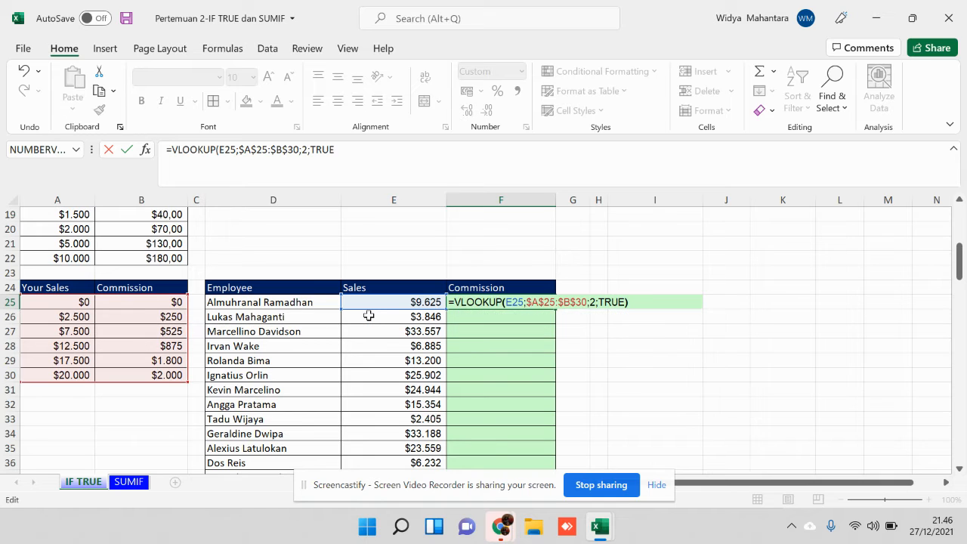
key(Return)
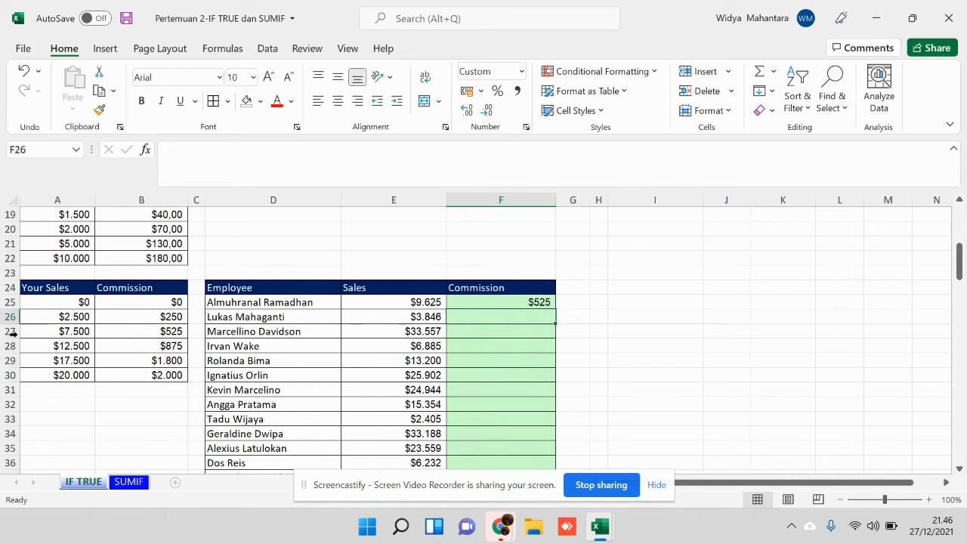
Check the commission in F25 against the $7.500 and $12.500 rows of the Your Sales table.
drag(10, 331, 11, 345)
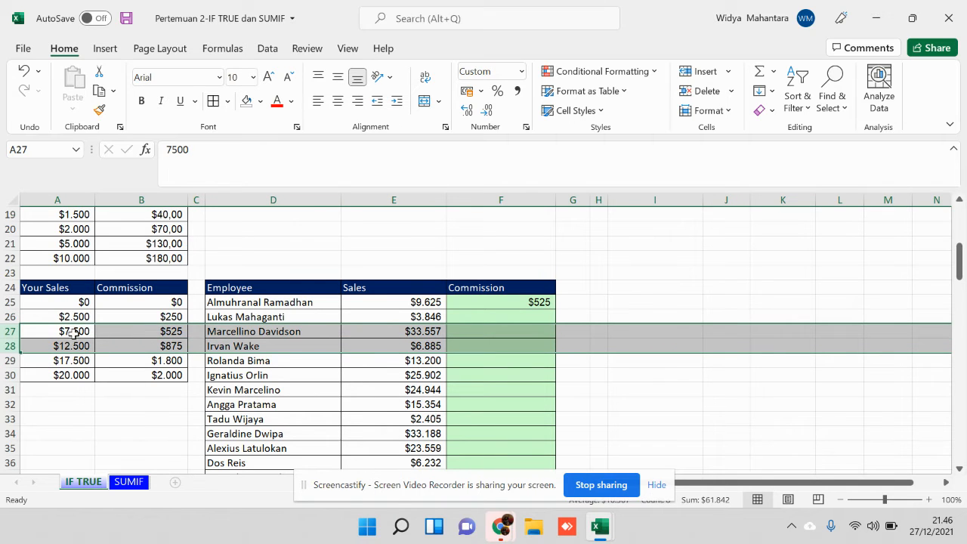
drag(75, 332, 75, 346)
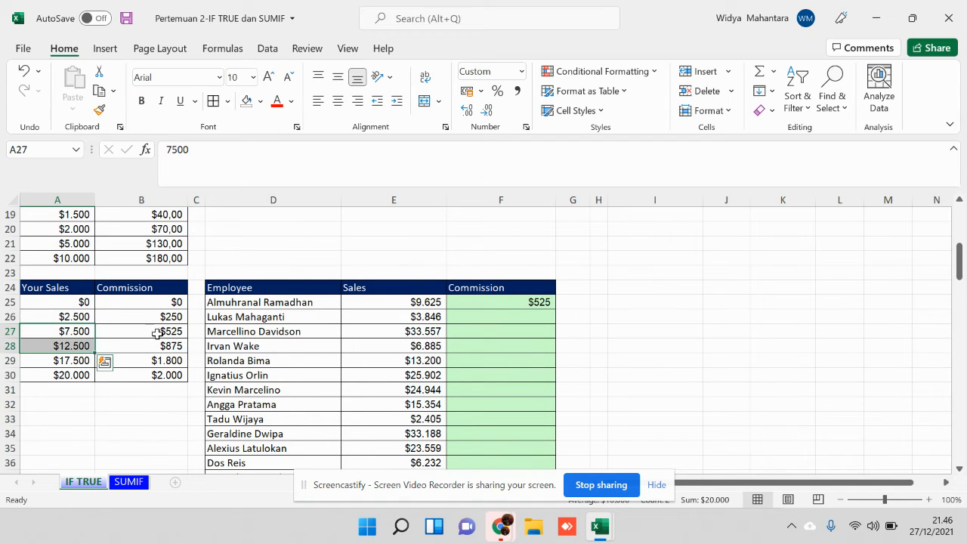
click(157, 332)
click(504, 302)
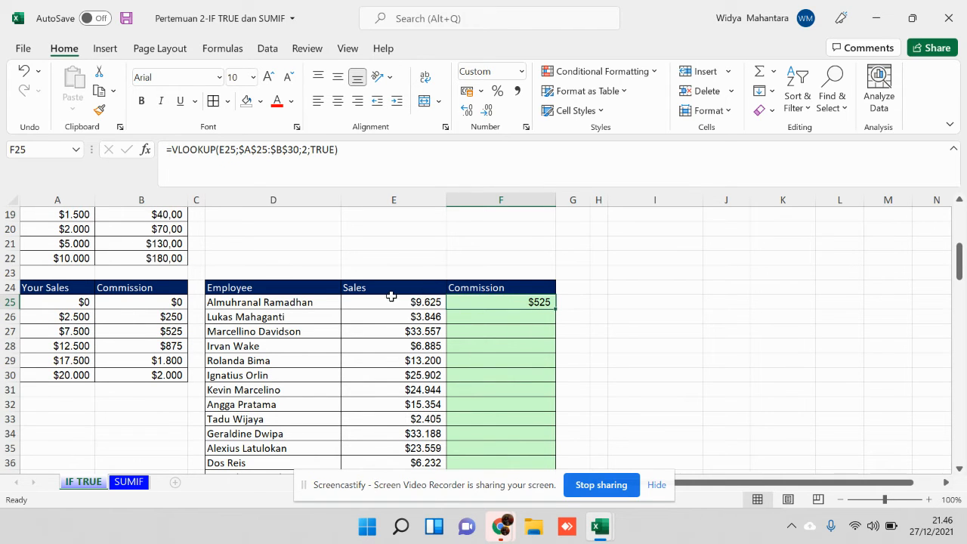
Fill the commission formula from F25 down the whole employee list to row 124.
scroll(391, 297, down, 19)
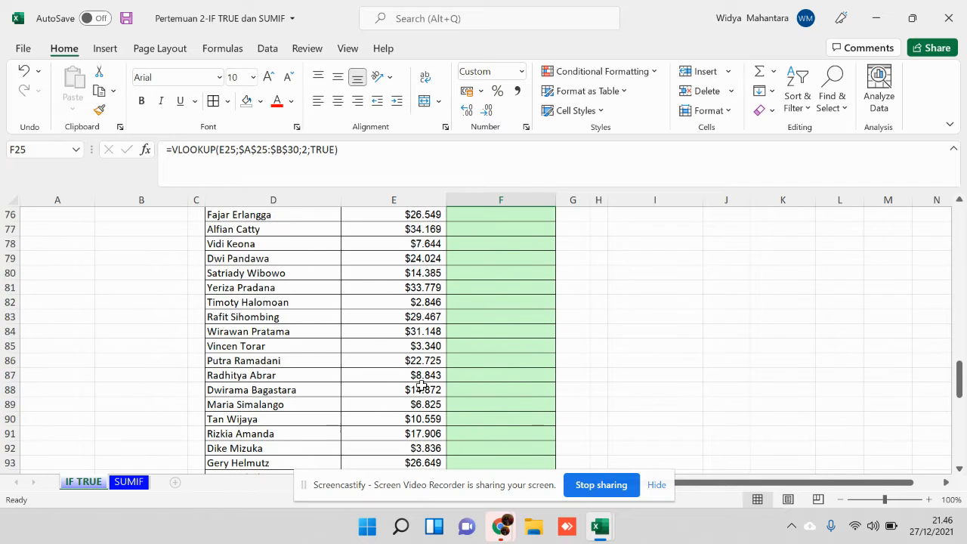
scroll(422, 386, down, 14)
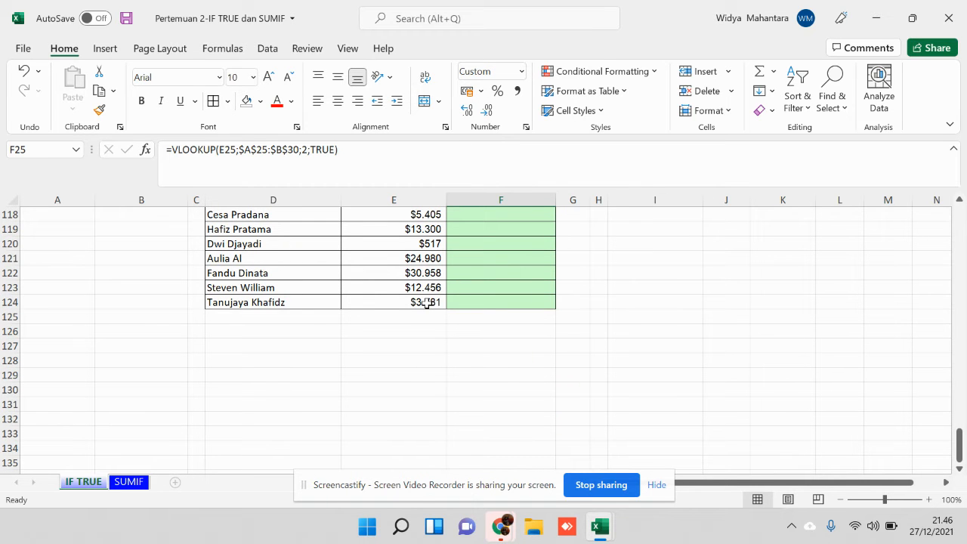
scroll(427, 302, up, 20)
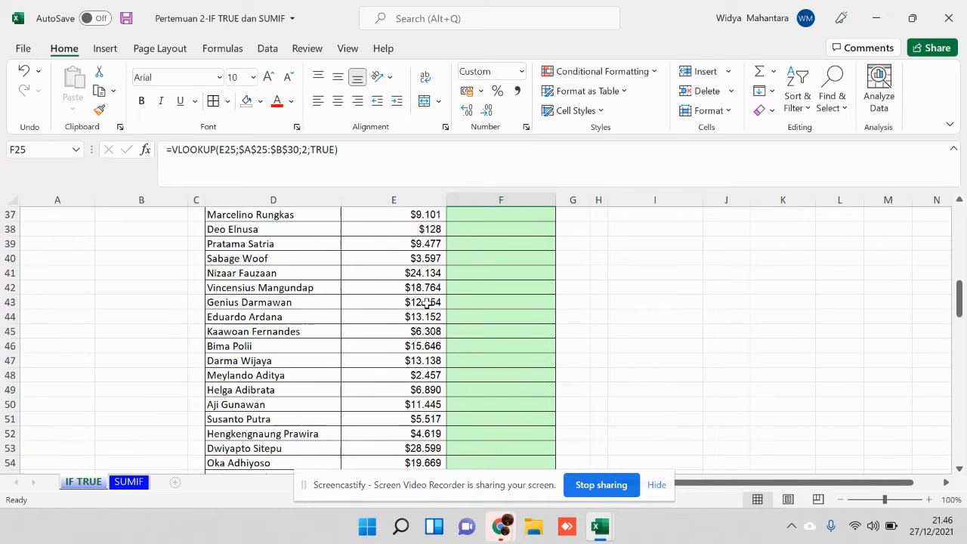
scroll(427, 302, up, 2)
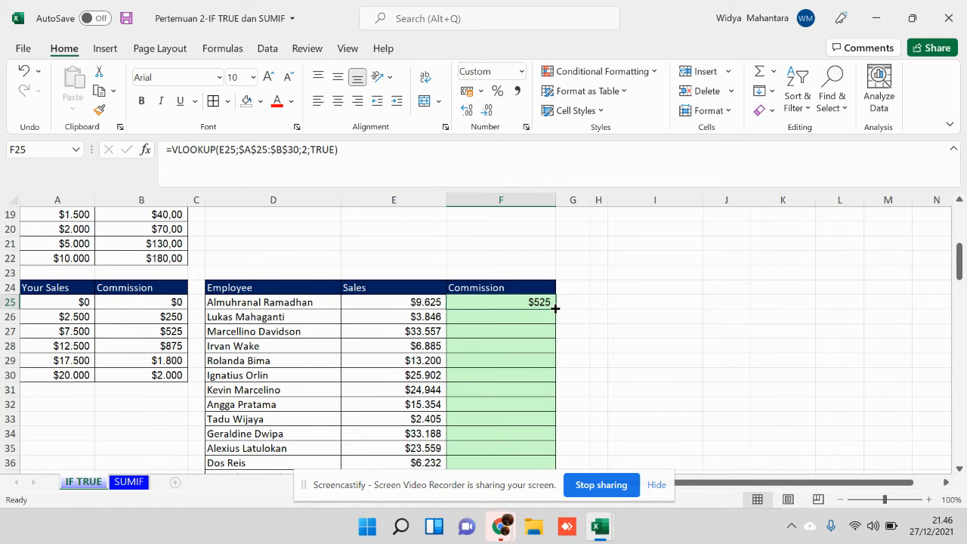
double_click(556, 309)
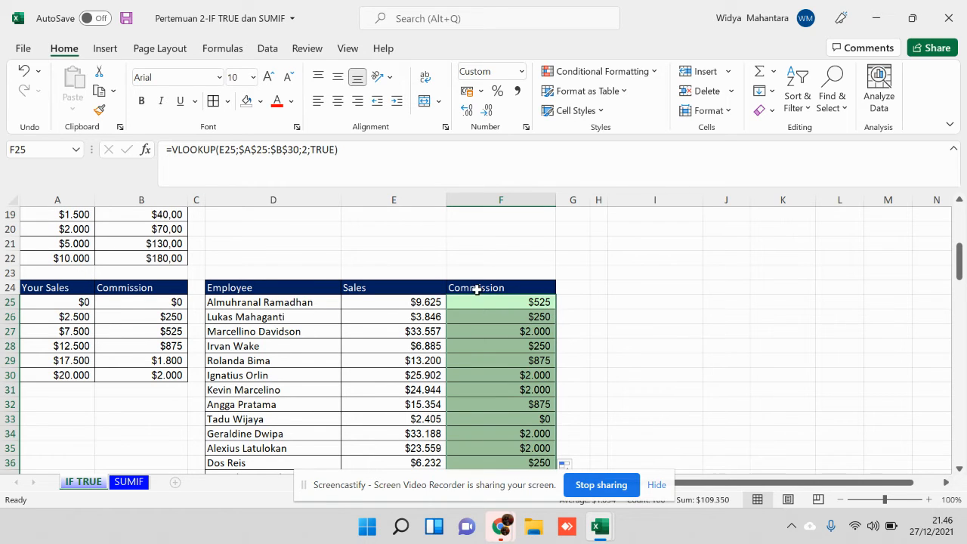
Look over the filled commissions down the employee list.
scroll(487, 356, down, 11)
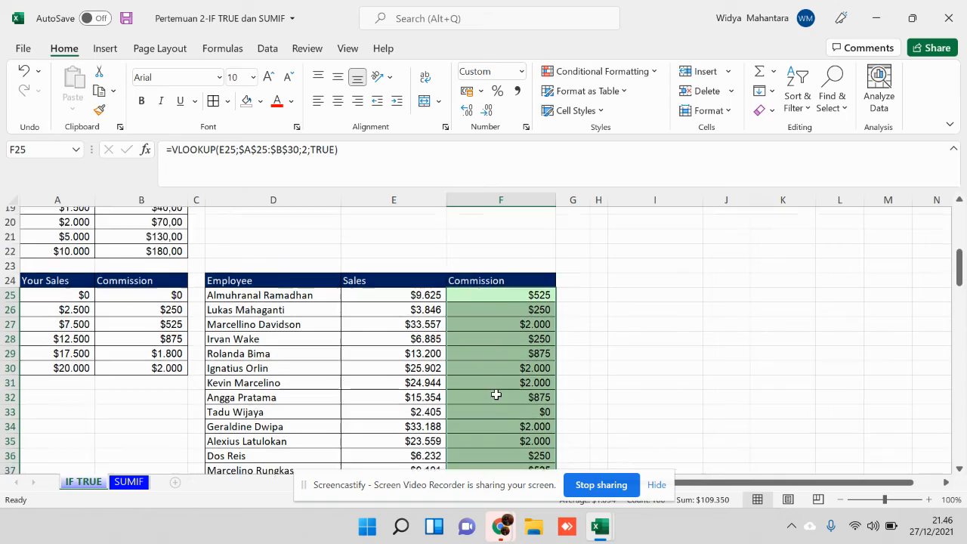
scroll(496, 394, down, 13)
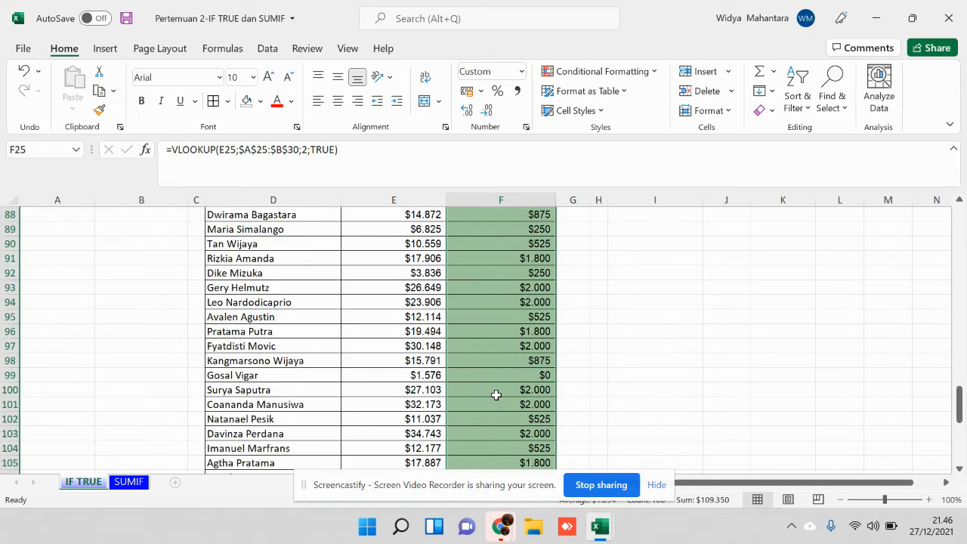
scroll(497, 394, up, 20)
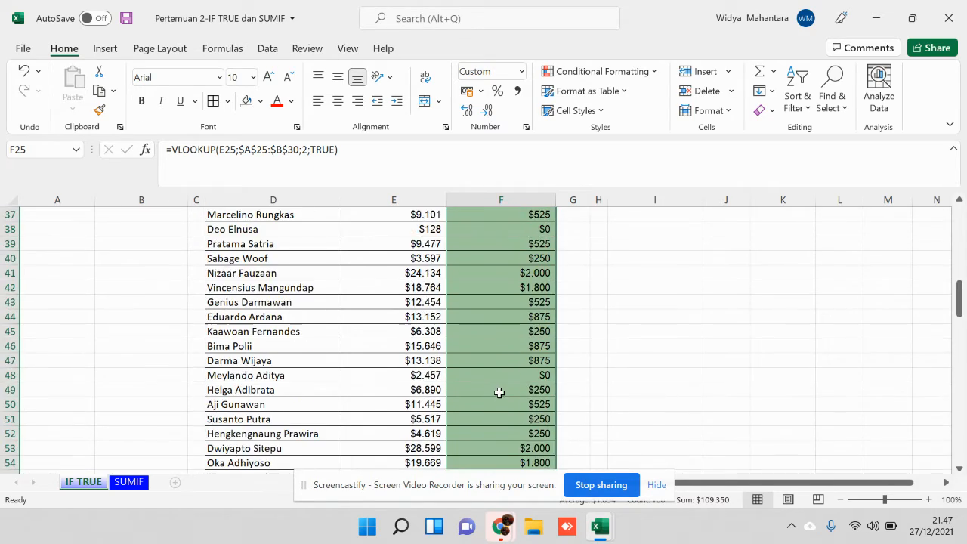
scroll(520, 362, up, 1)
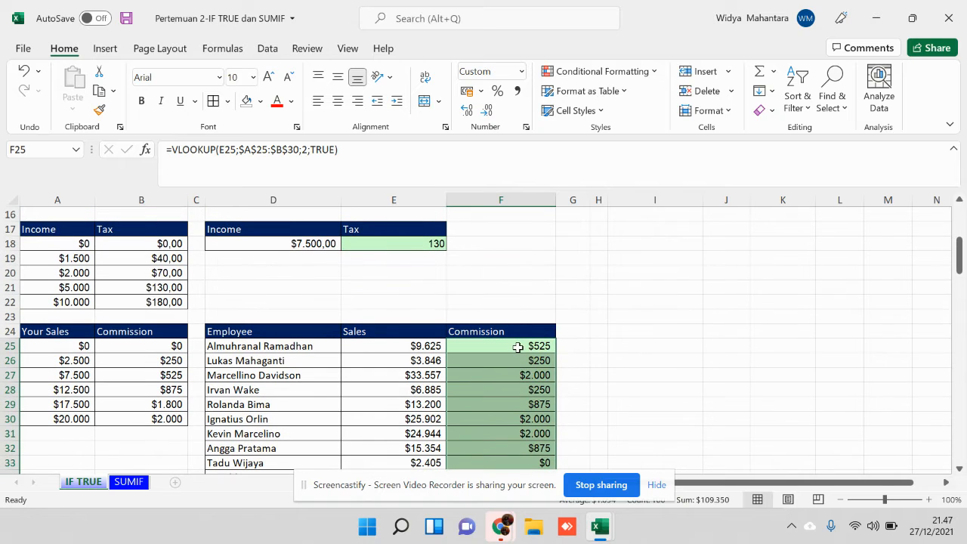
Jump from F25 to the last filled commission in F124 and check the end of the employee list.
click(519, 348)
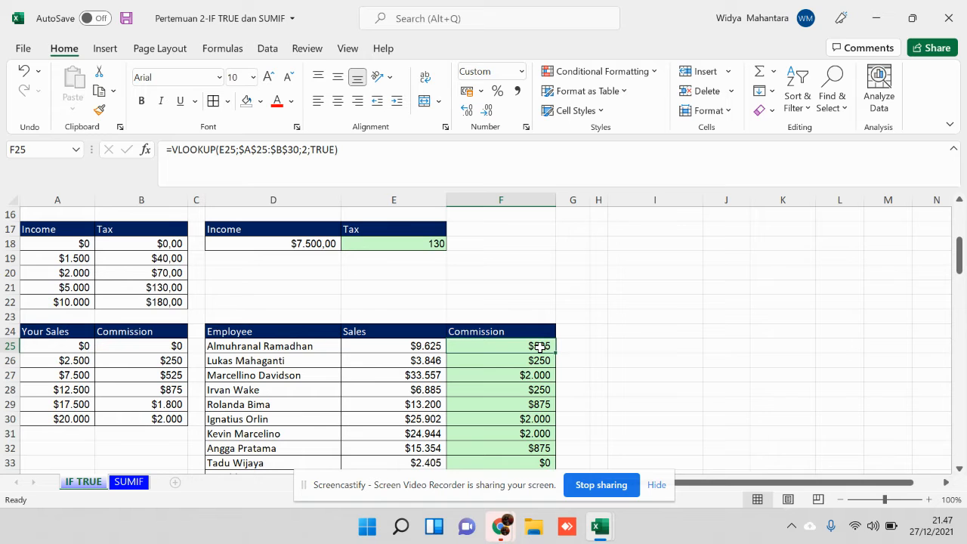
key(ctrl+Down)
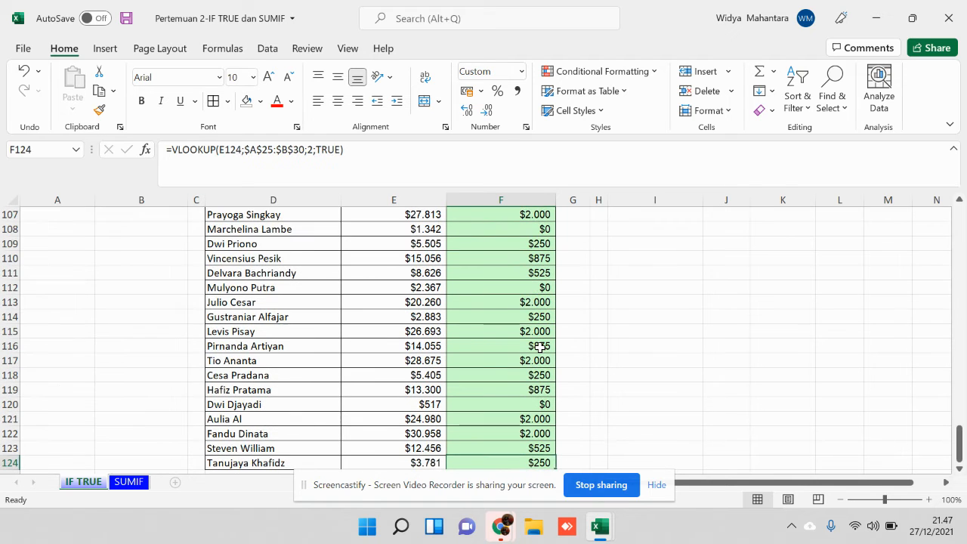
scroll(539, 346, down, 2)
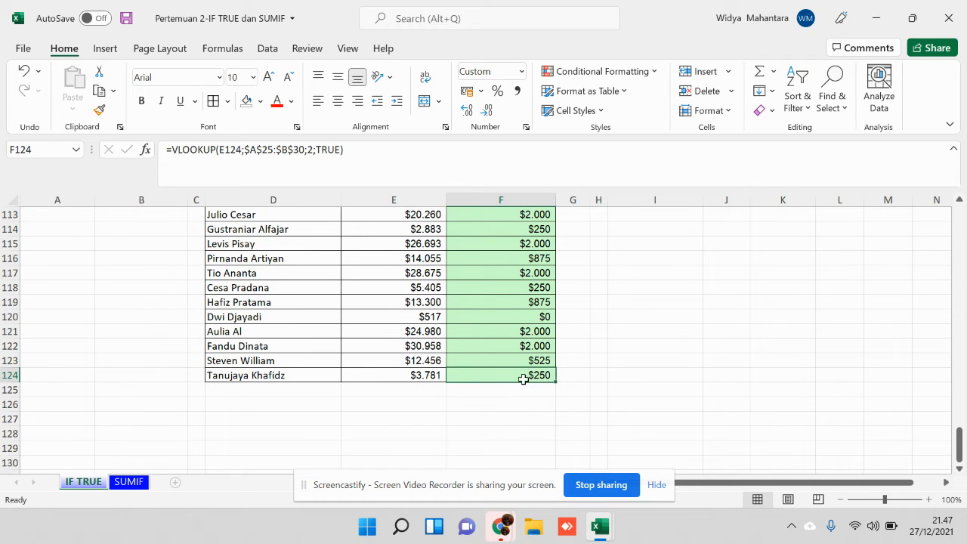
scroll(523, 372, up, 20)
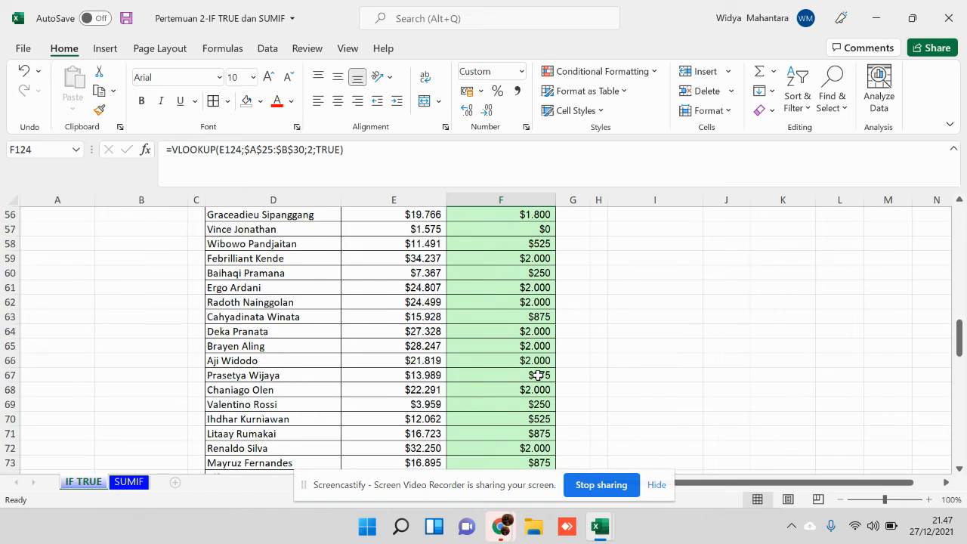
scroll(539, 347, down, 20)
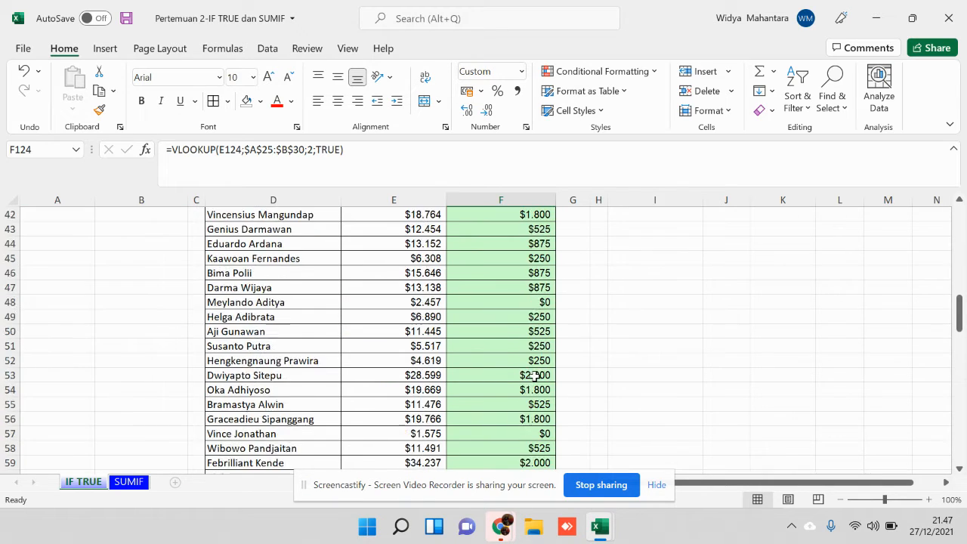
scroll(535, 378, down, 12)
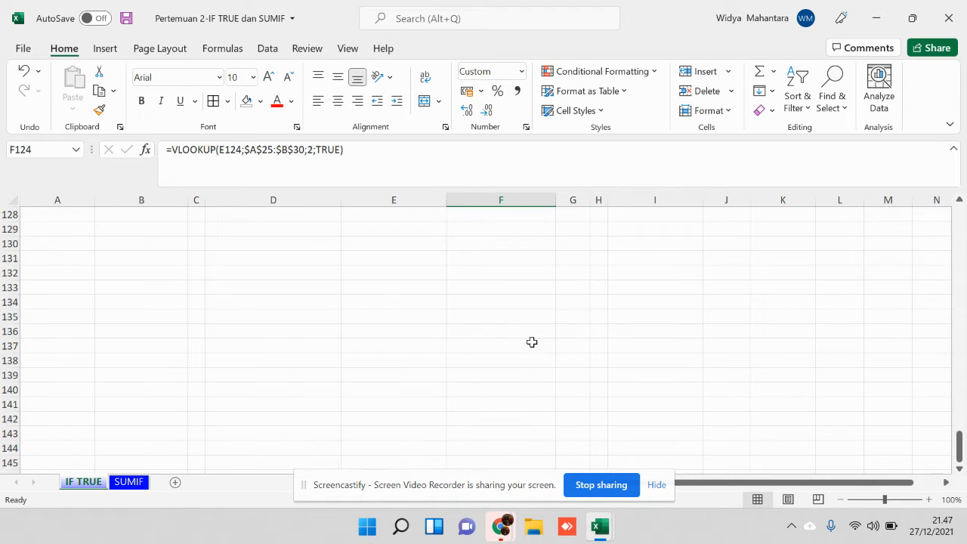
scroll(529, 332, up, 3)
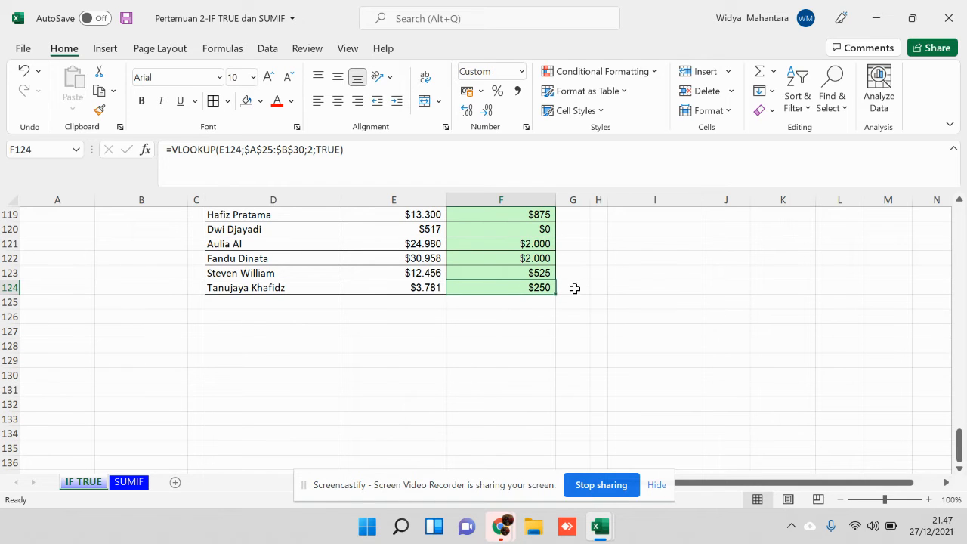
Jump from F124 back up to the Commission header in F24.
key(Return)
click(536, 288)
key(ctrl+Up)
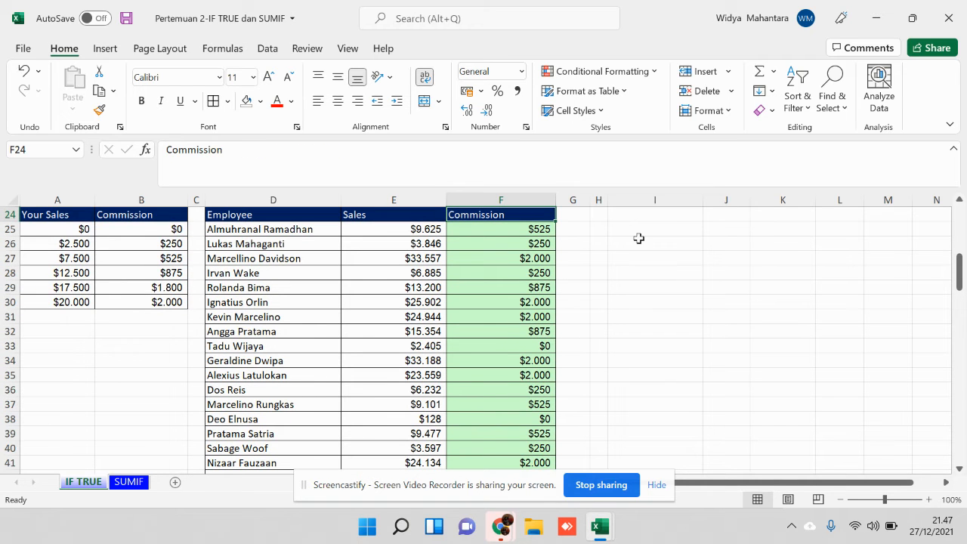
click(644, 227)
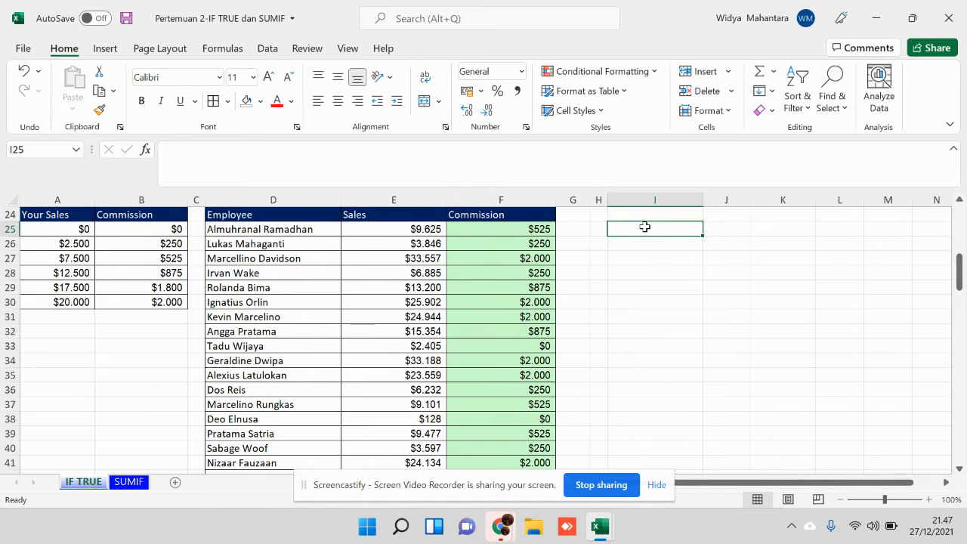
text(CTRL +)
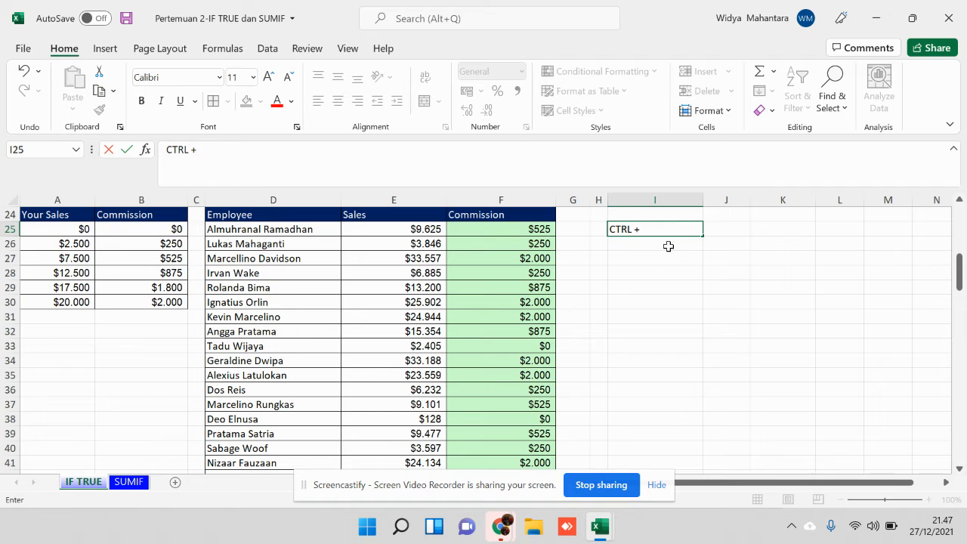
key(BackSpace)
key(BackSpace)
key(BackSpace)
key(Return)
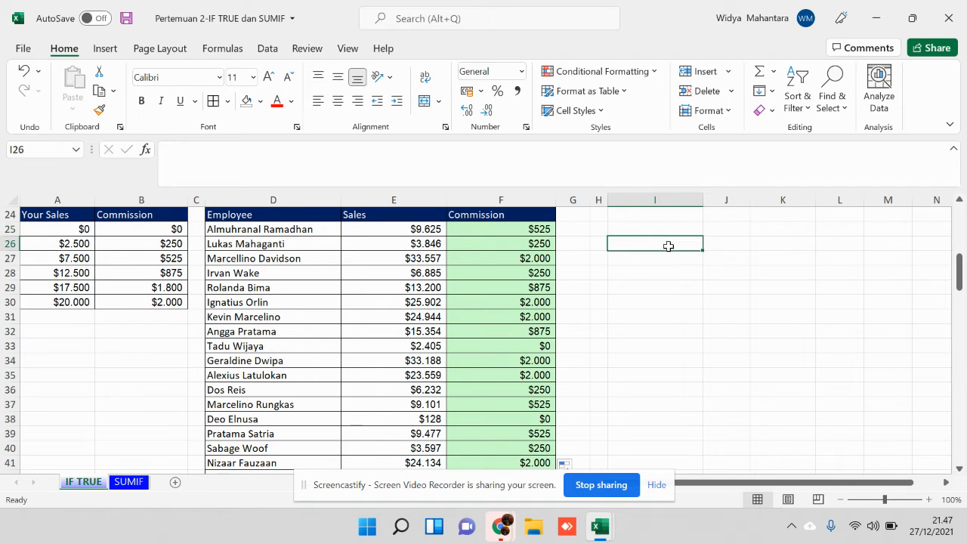
Jump from F25 to the last commission cell F124 and open its formula for inspection.
click(506, 228)
key(ctrl+Down)
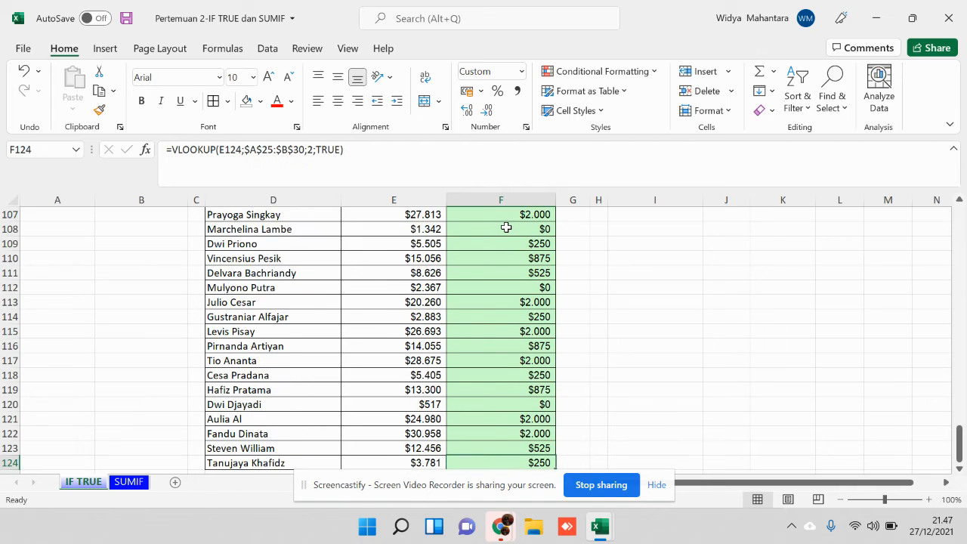
scroll(521, 340, down, 2)
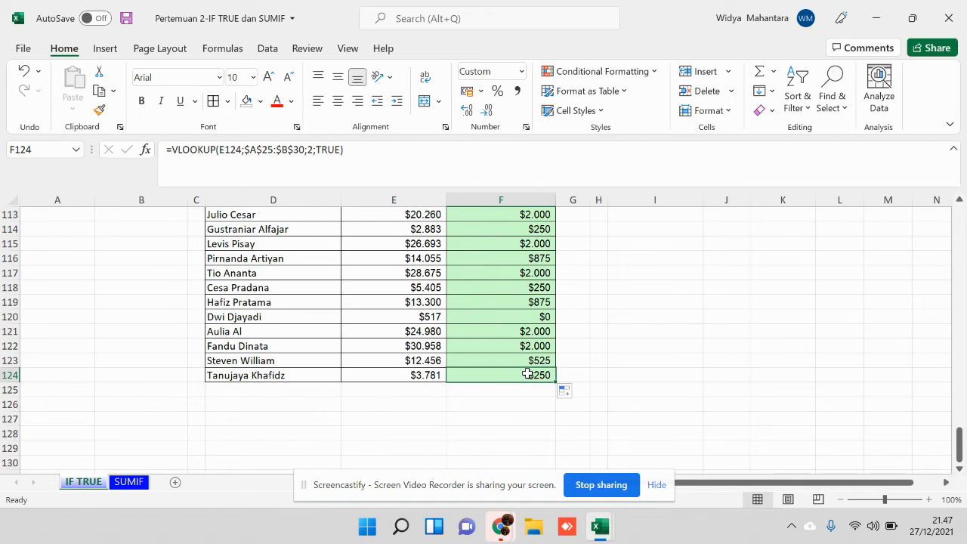
double_click(528, 373)
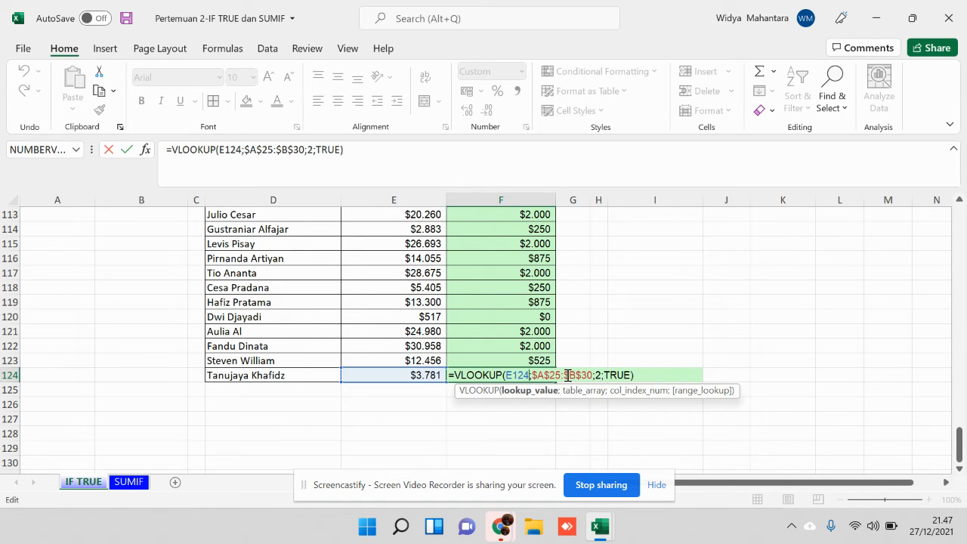
Compare the F124 formula's table array $A$25:$B$30 with the Your Sales table and close the formula without editing it.
scroll(399, 358, up, 20)
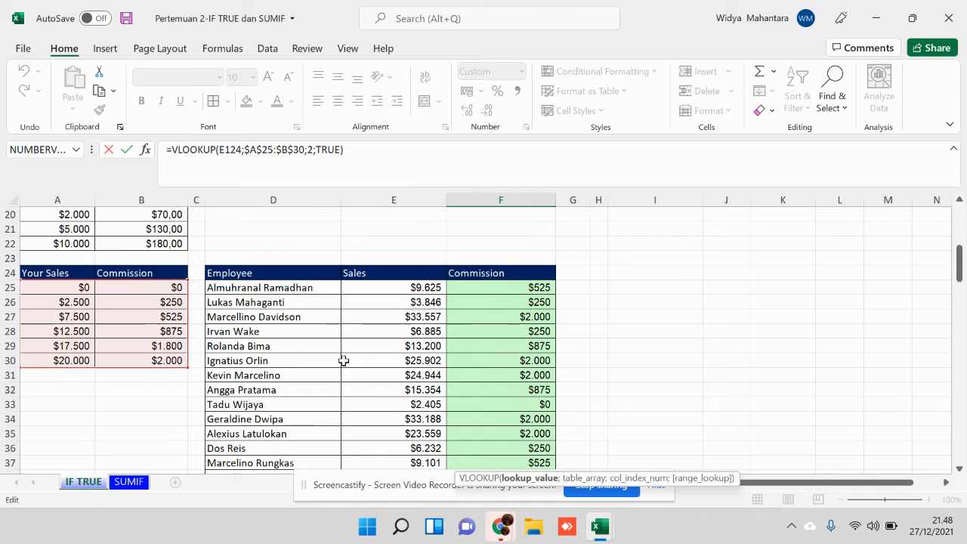
scroll(194, 359, down, 4)
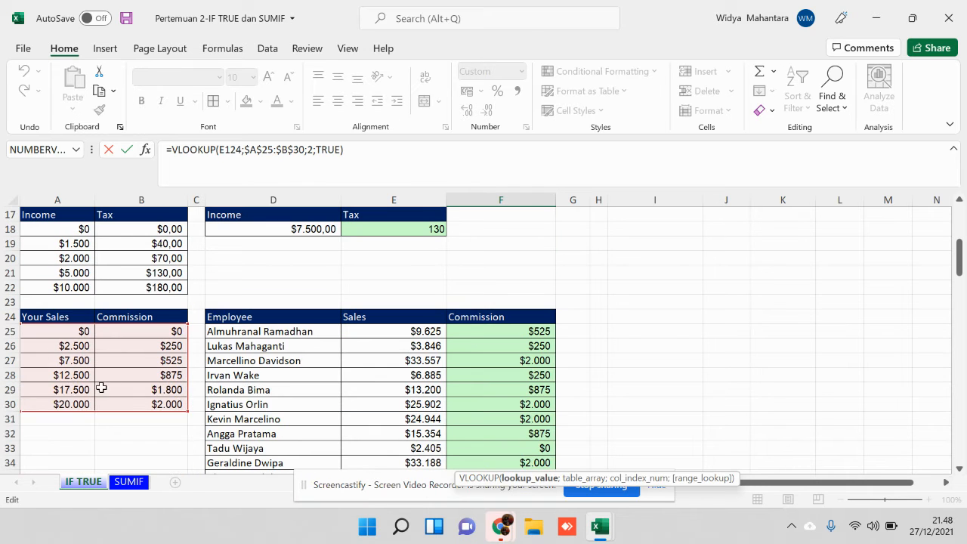
scroll(561, 284, down, 20)
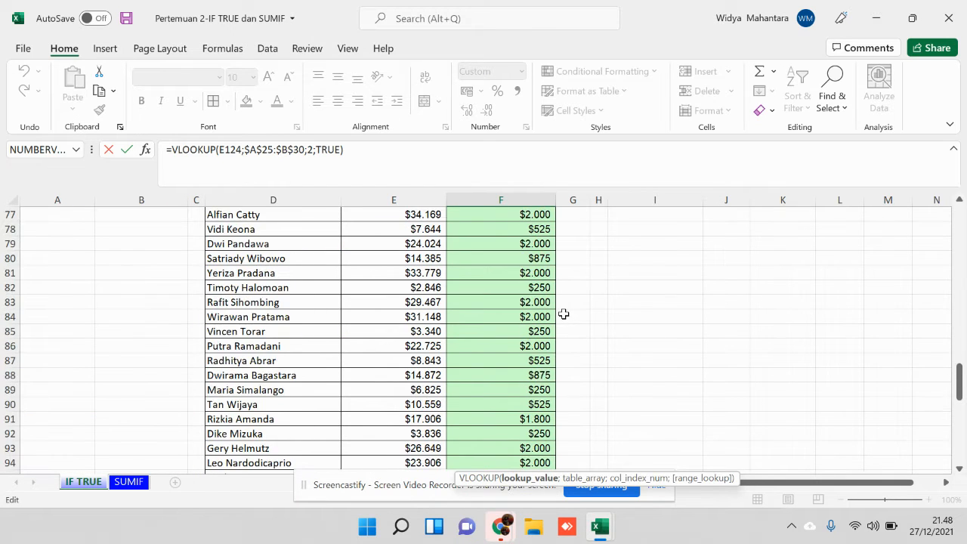
scroll(565, 317, down, 11)
scroll(575, 320, up, 1)
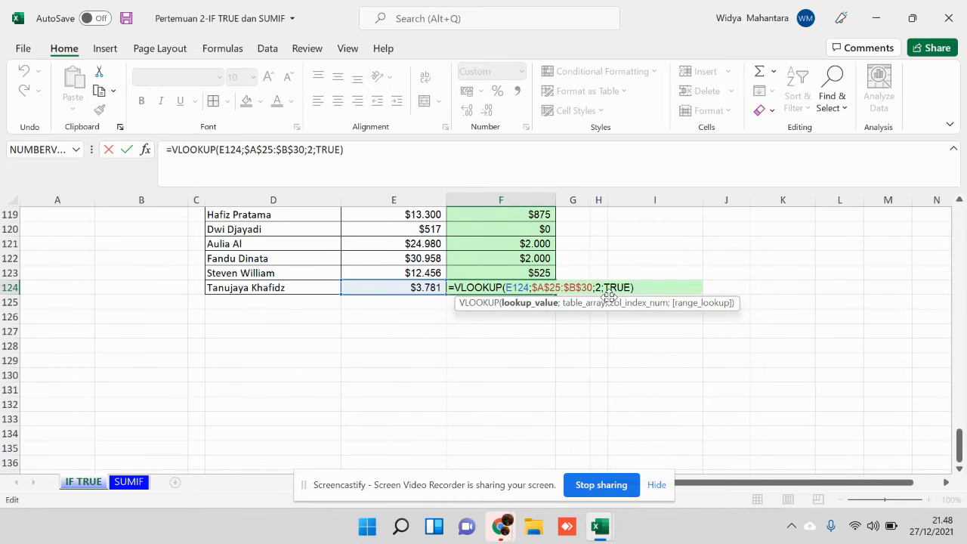
scroll(570, 294, up, 20)
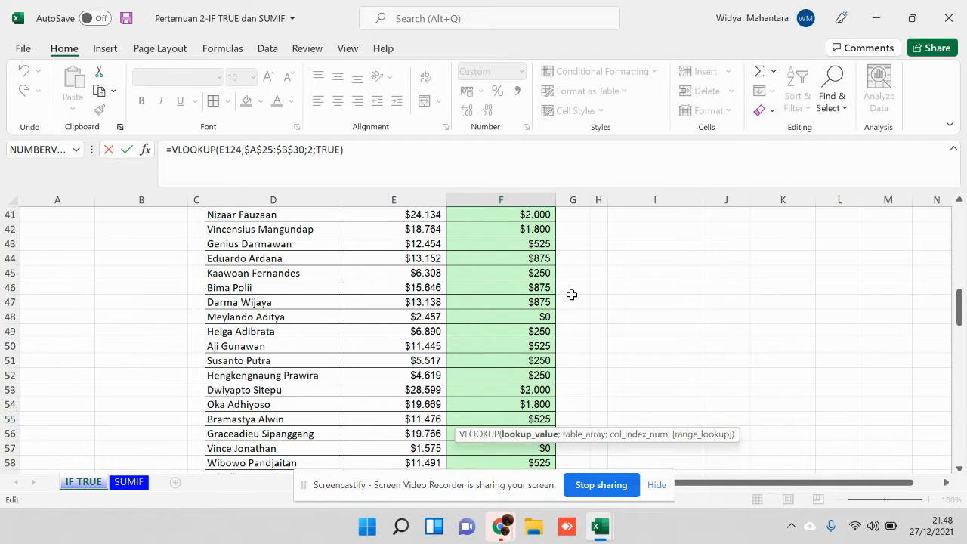
scroll(642, 395, down, 17)
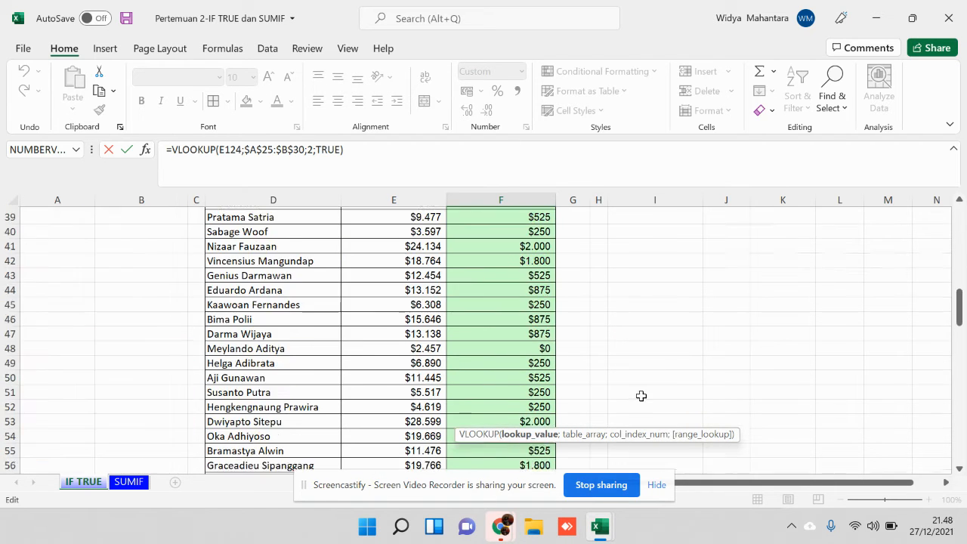
scroll(643, 400, down, 19)
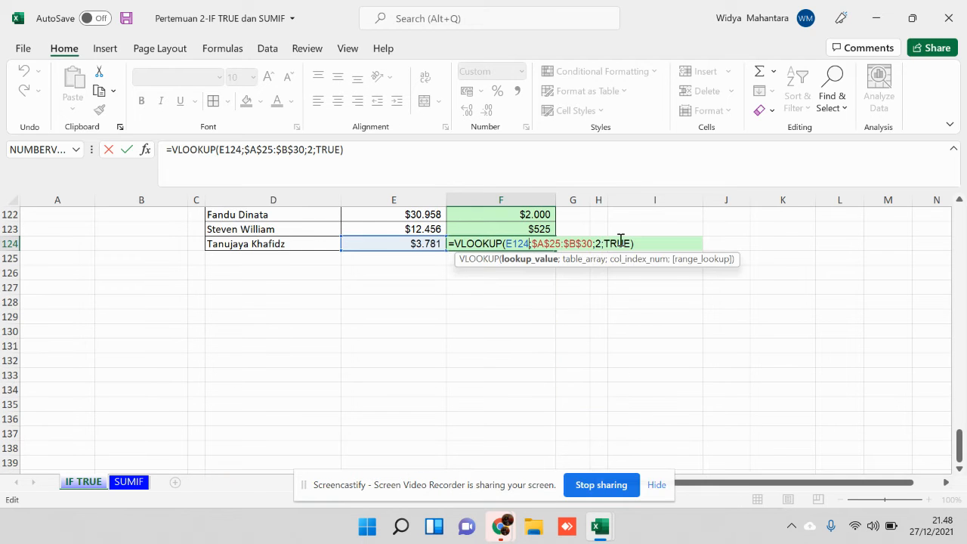
key(Return)
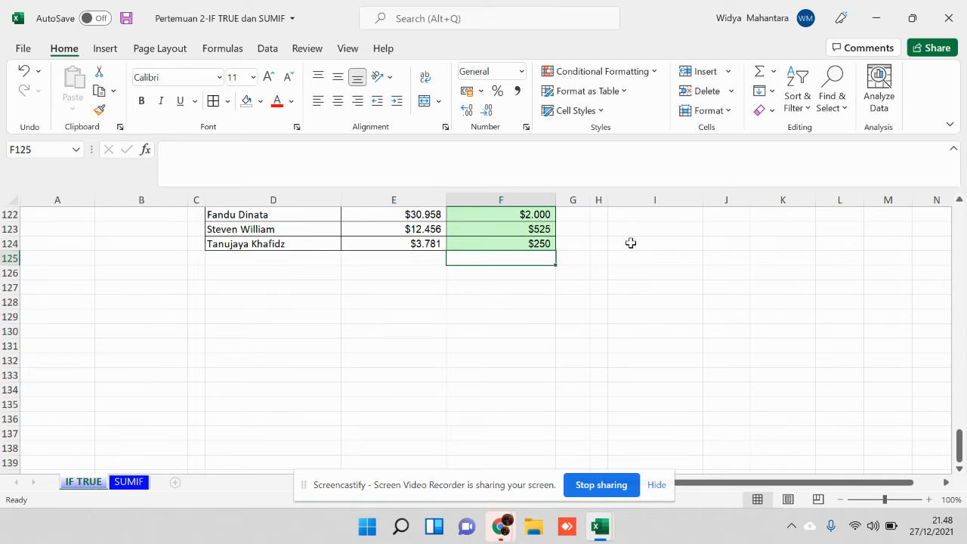
Review the sheet's first two lookup examples, including sales cells D2 and D10 and the Commission Rate table A9:B15.
scroll(502, 239, up, 18)
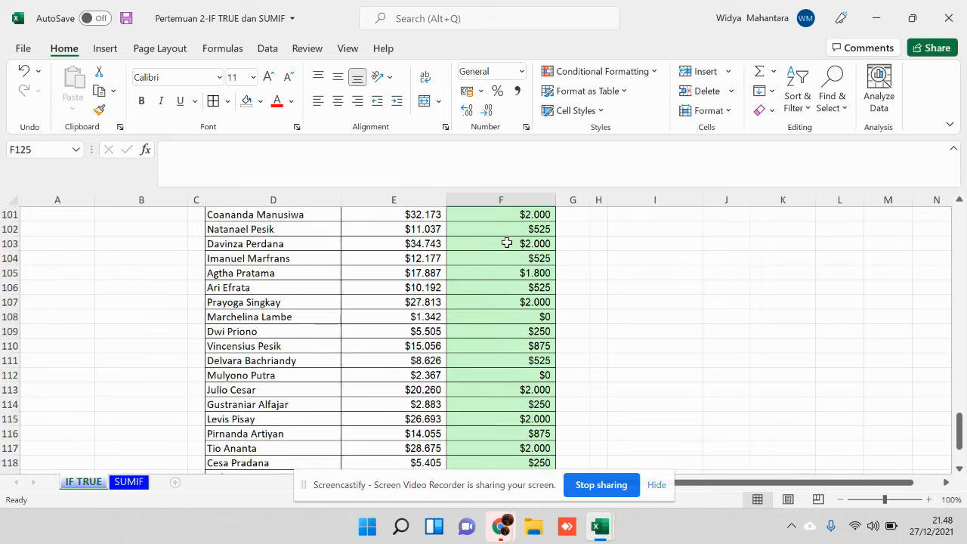
scroll(506, 243, up, 14)
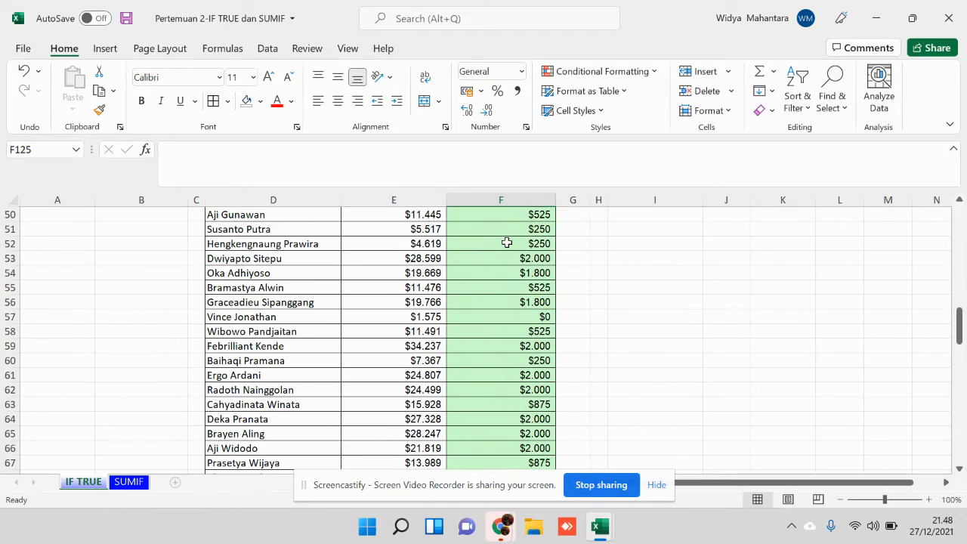
scroll(506, 243, up, 5)
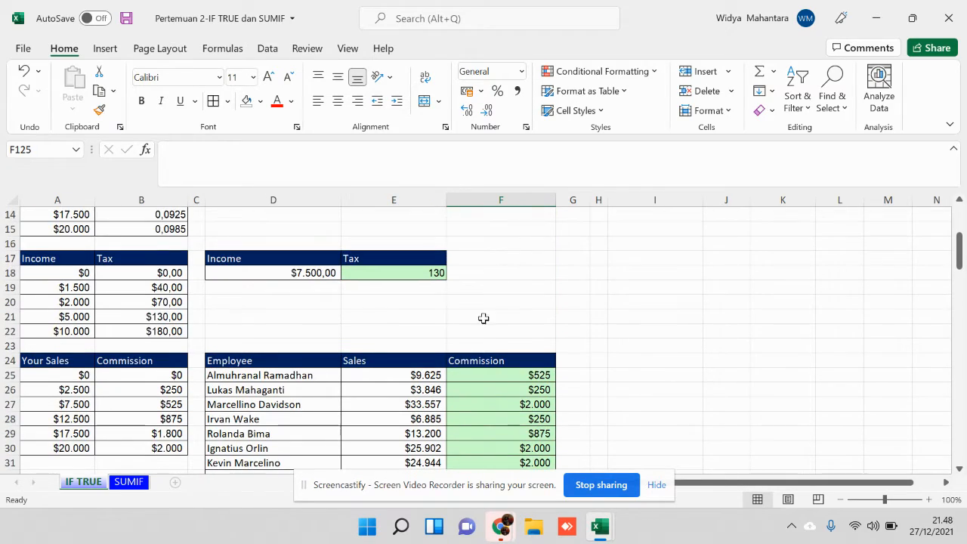
scroll(346, 363, up, 4)
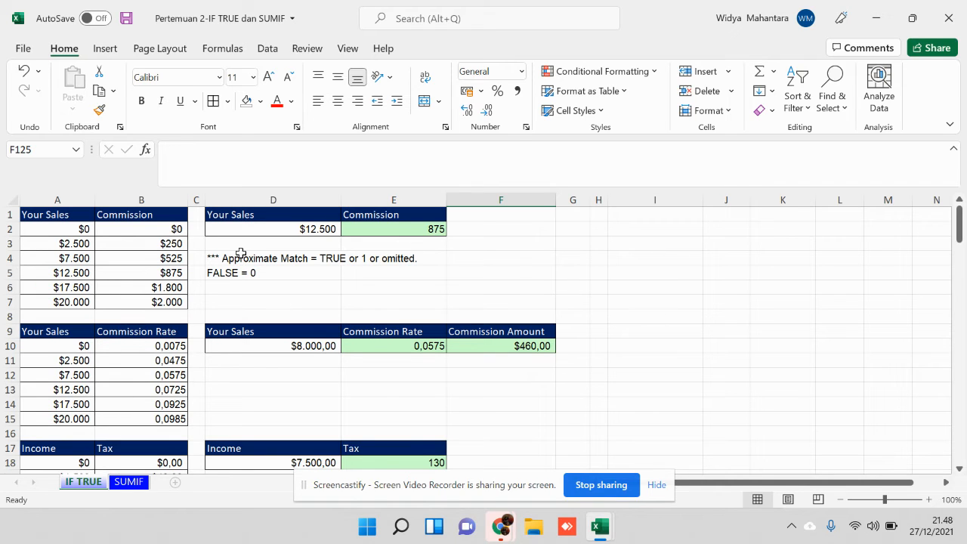
click(42, 217)
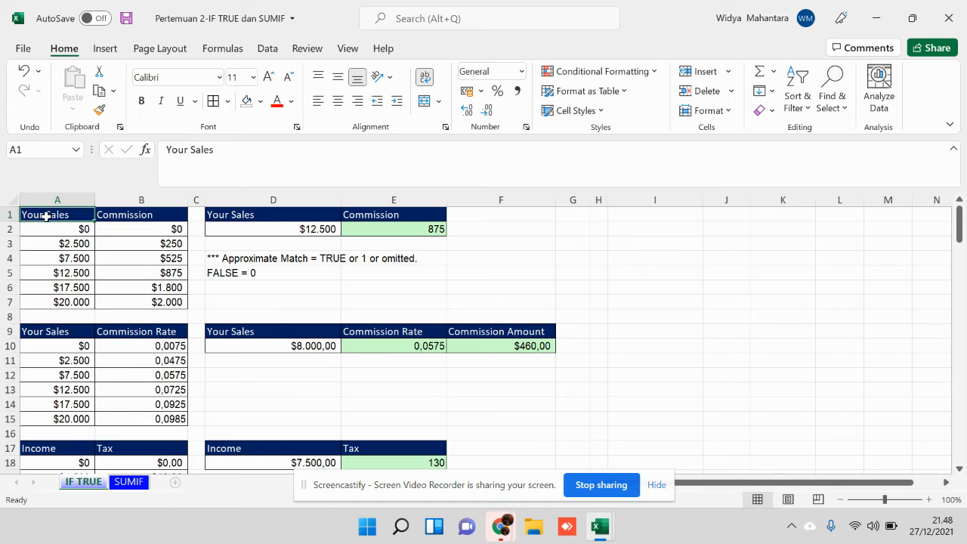
click(306, 228)
click(294, 351)
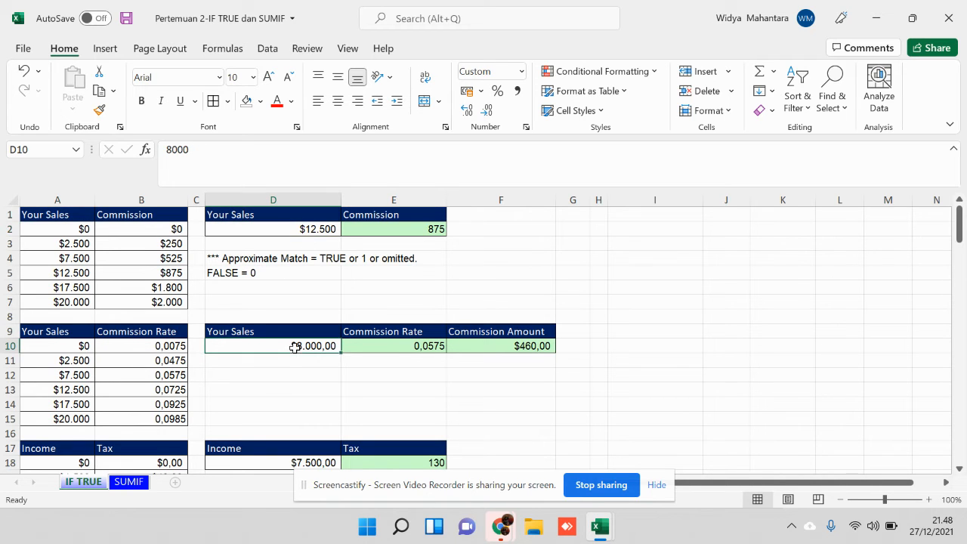
drag(86, 334, 143, 418)
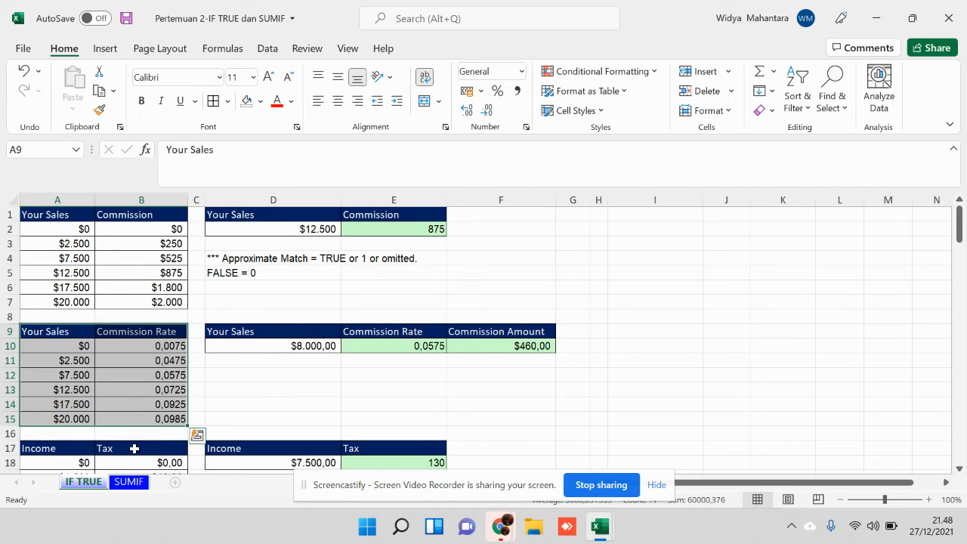
Switch to the SUMIF sheet.
click(130, 482)
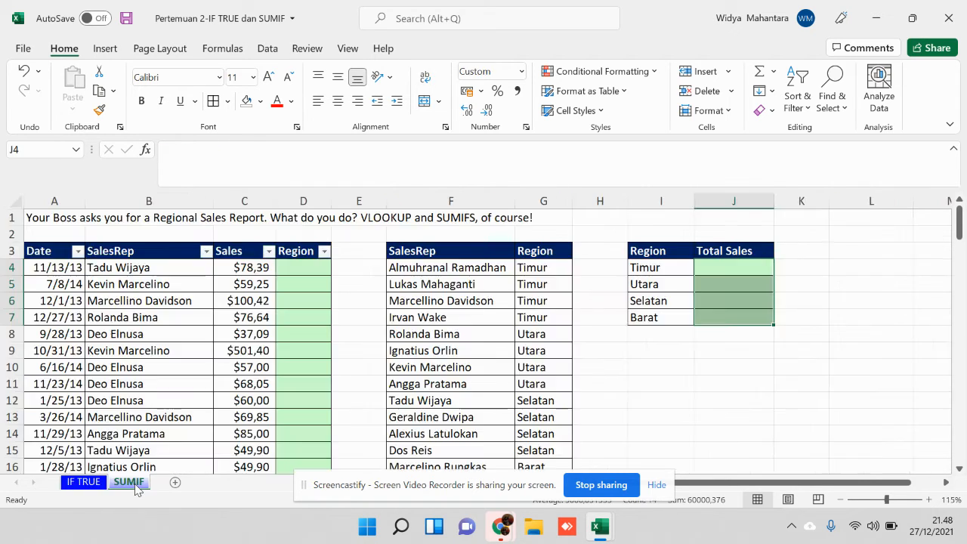
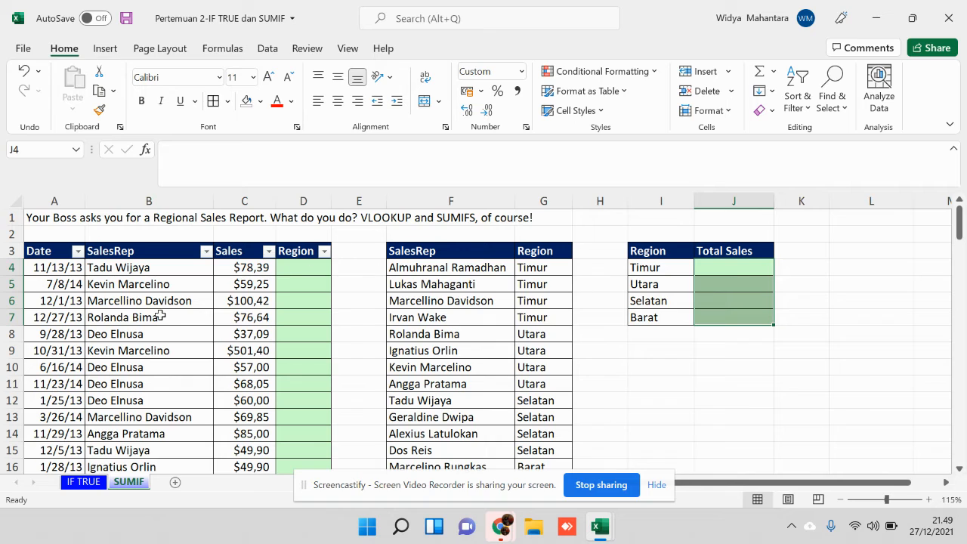
Clear the report question text from row 1 of the SUMIF sheet.
click(6, 217)
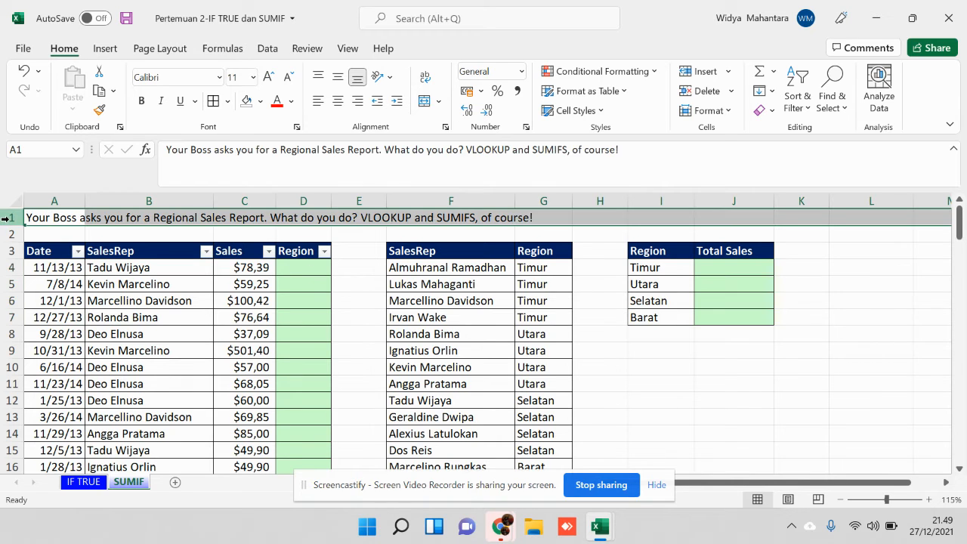
key(Delete)
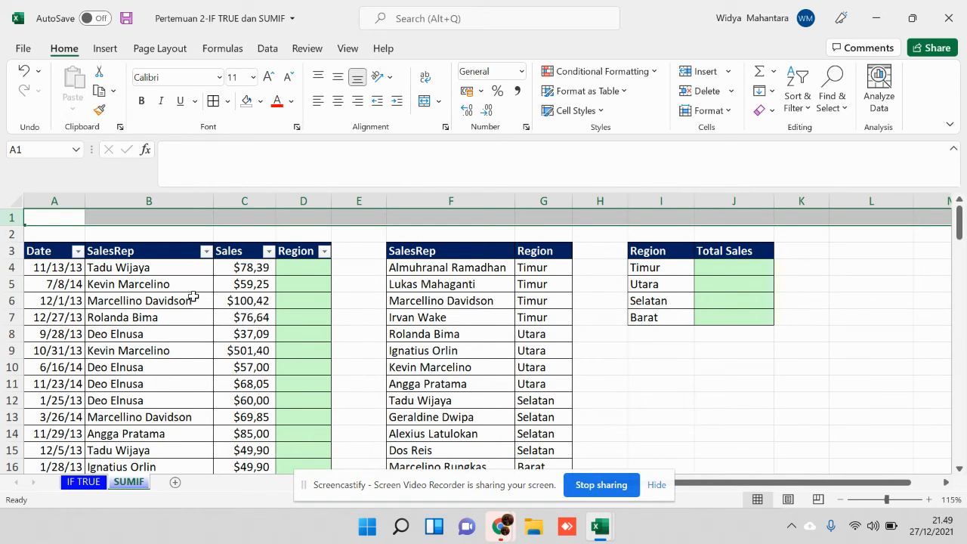
Review the Date, SalesRep, Sales and Region columns of the sales list and the Total Sales cell J4.
click(61, 198)
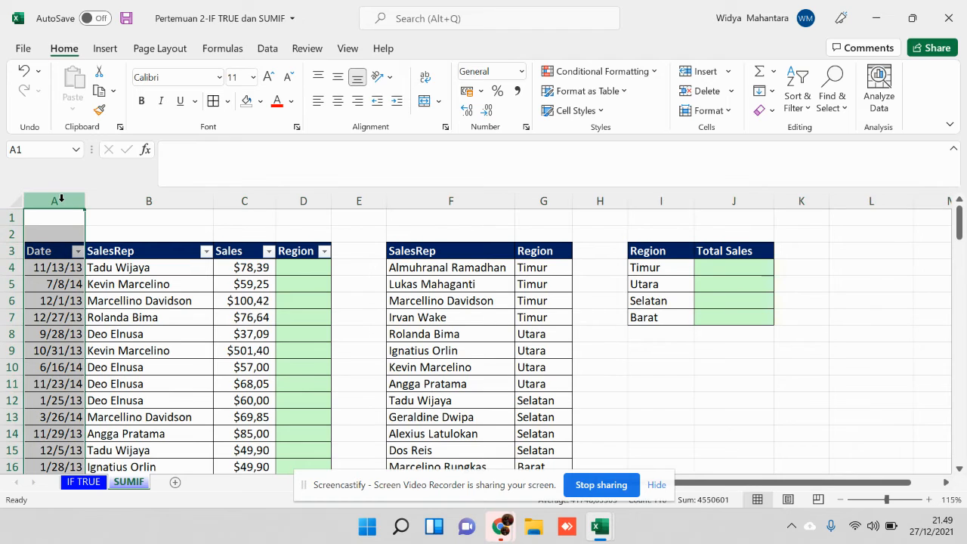
click(126, 190)
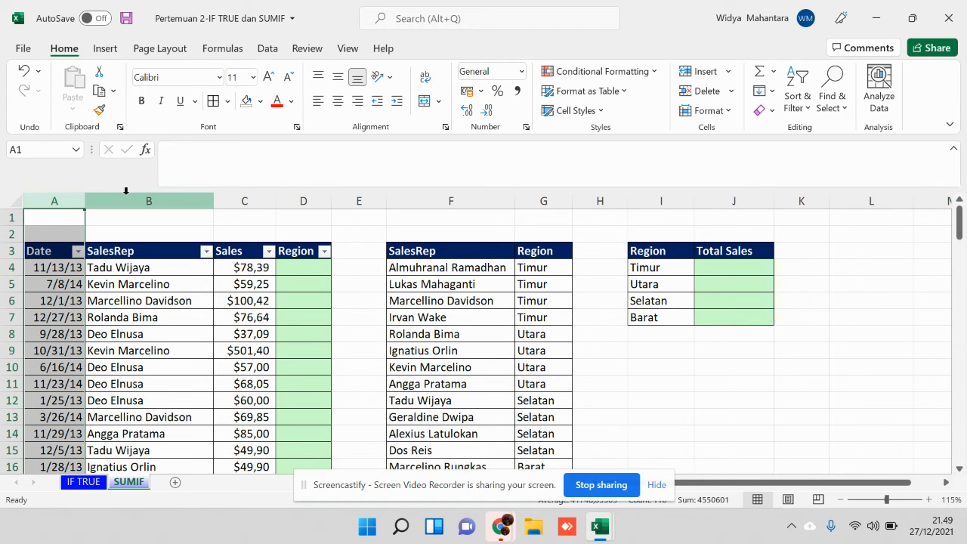
click(131, 195)
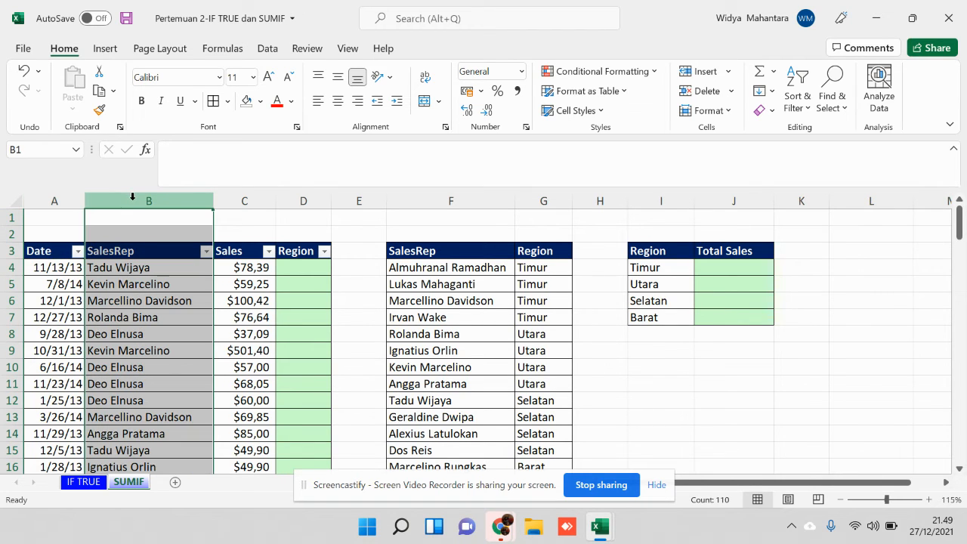
click(244, 198)
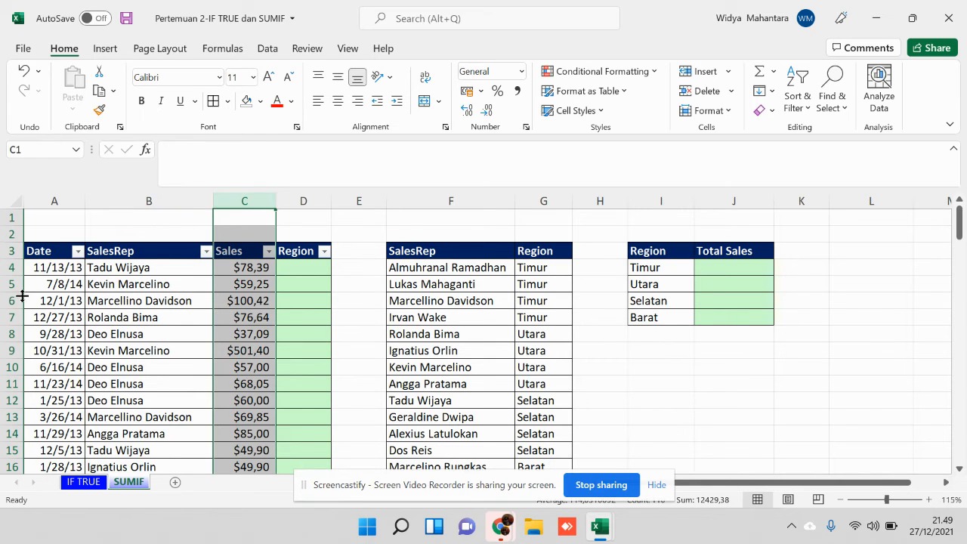
click(304, 266)
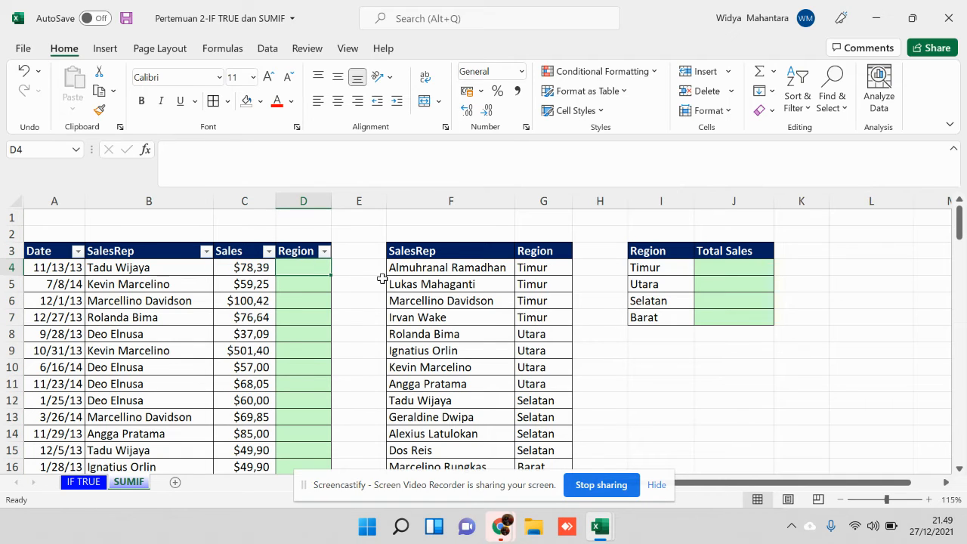
click(299, 195)
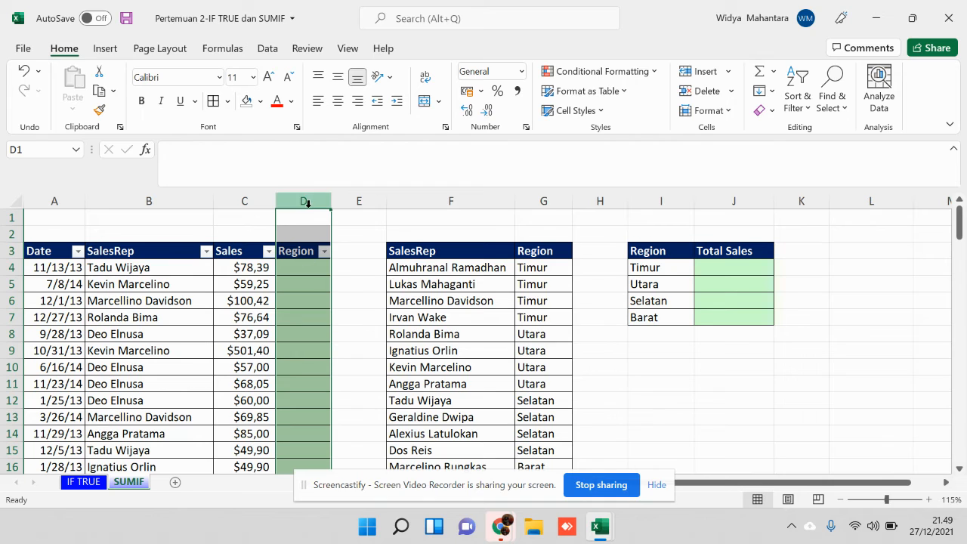
click(746, 268)
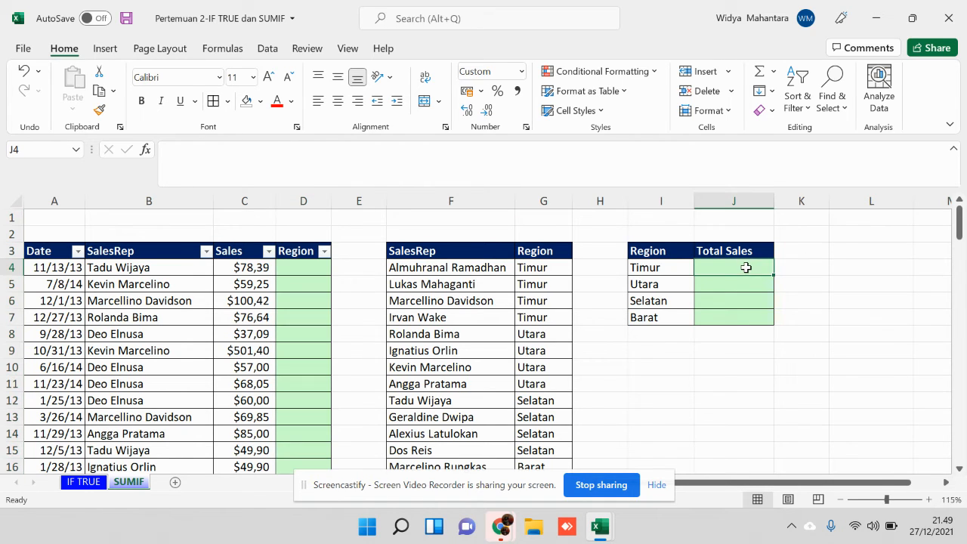
Examine how the lookup table in columns F and G assigns a region to each sales rep, using rows 4 and 5.
click(417, 268)
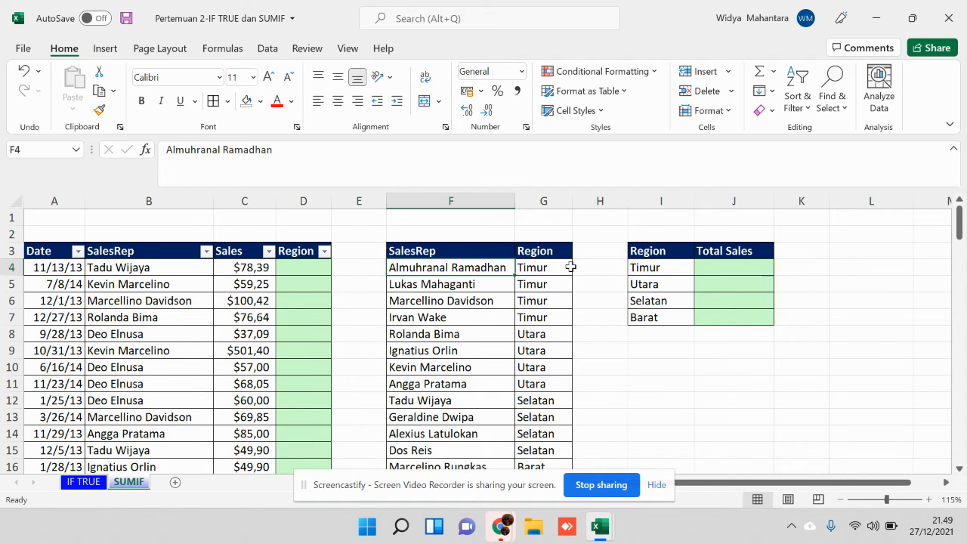
click(555, 268)
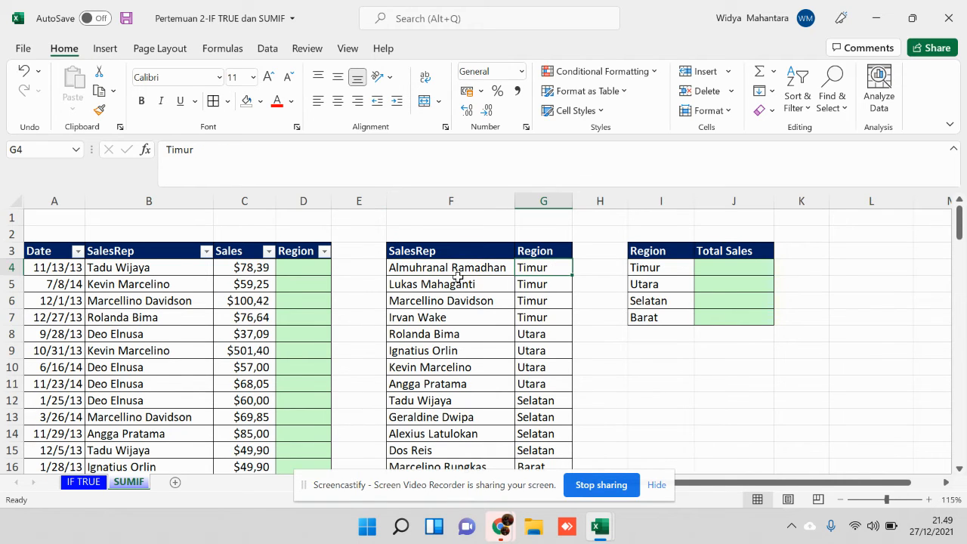
click(538, 283)
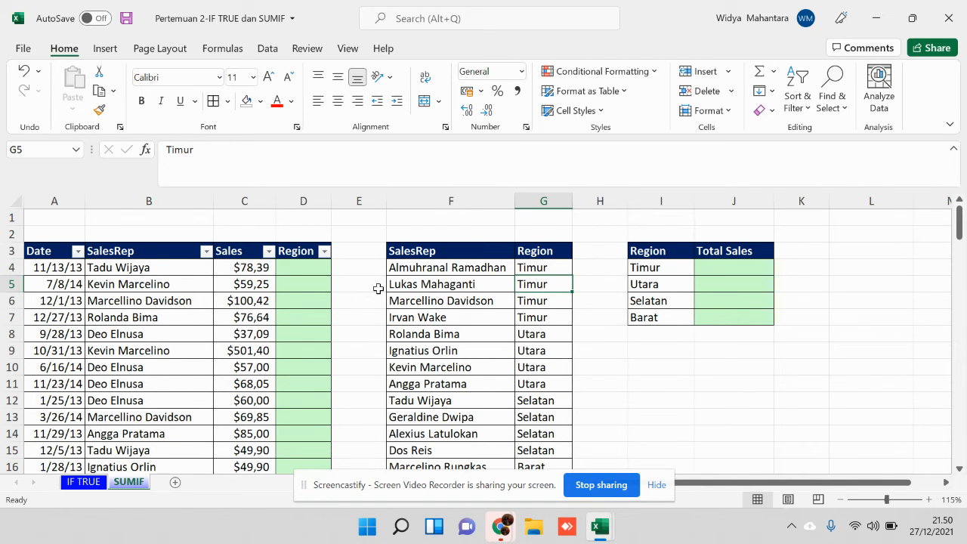
click(460, 267)
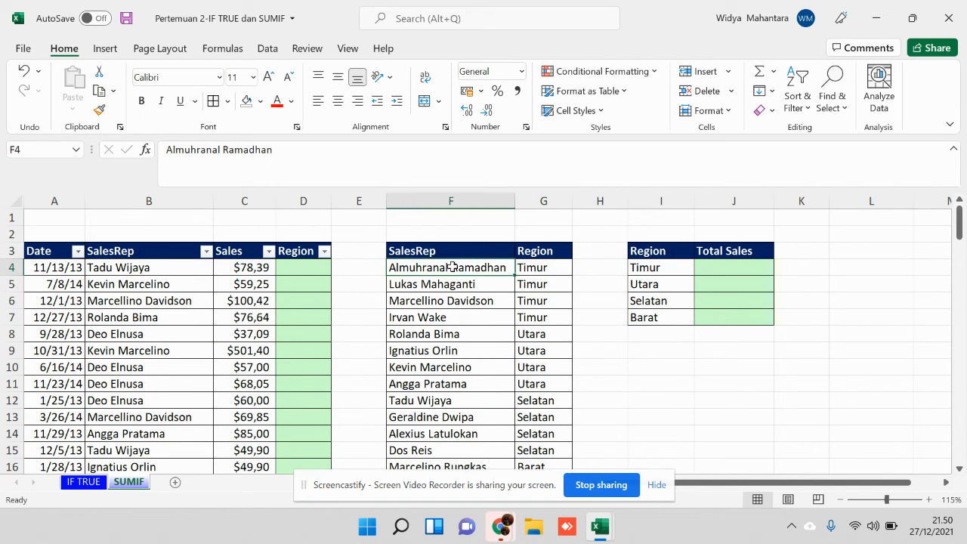
Look through the sales records to the end of the list for repeated sales reps, and return to the first rows.
scroll(211, 327, down, 2)
scroll(191, 404, down, 4)
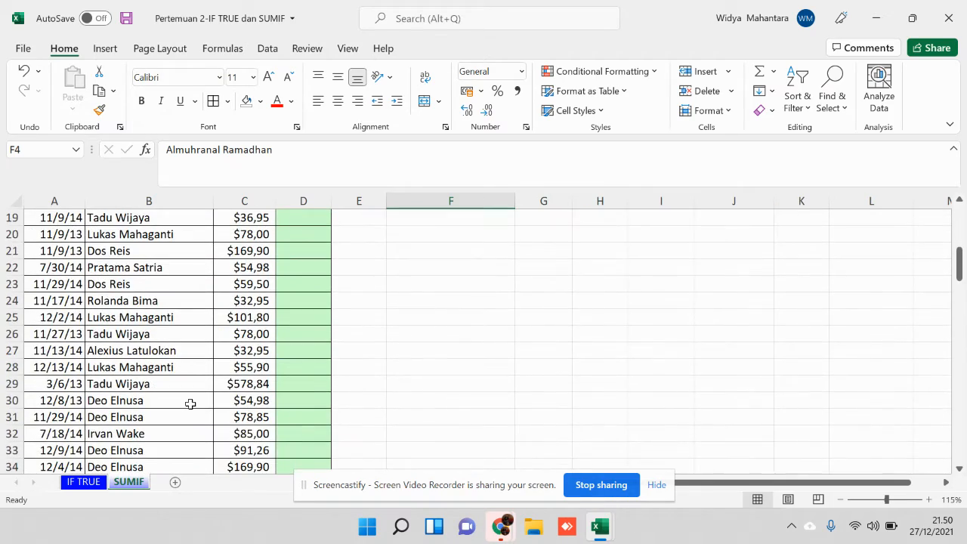
scroll(189, 405, down, 5)
scroll(185, 408, down, 2)
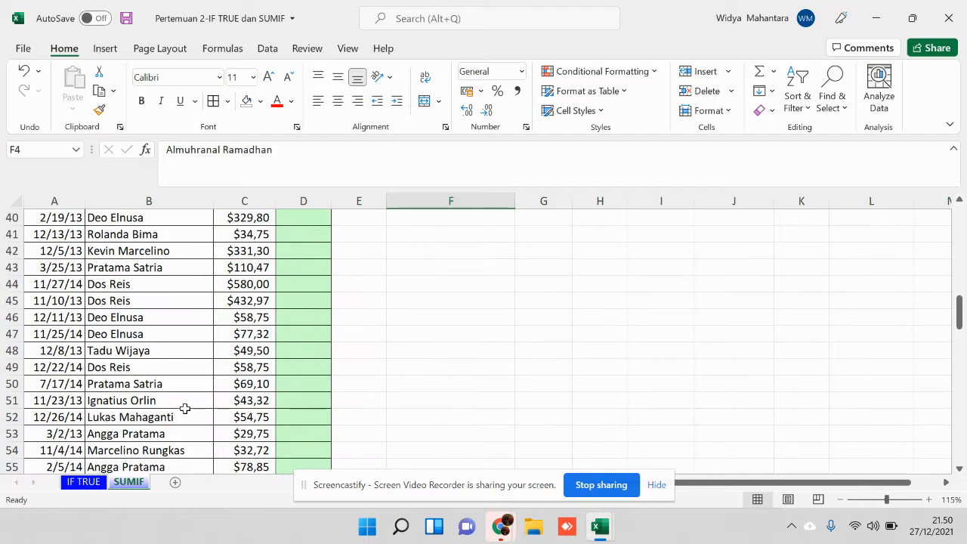
scroll(185, 409, down, 4)
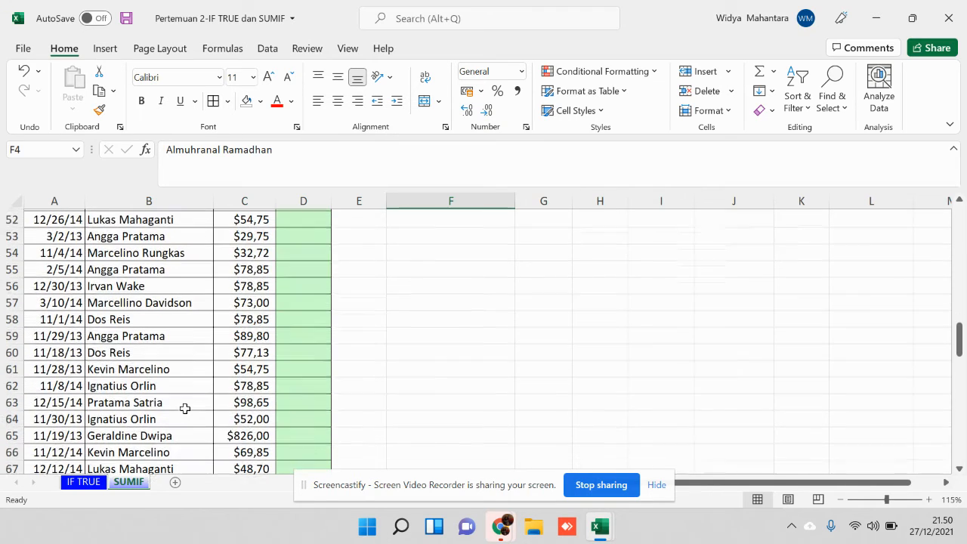
scroll(185, 409, down, 3)
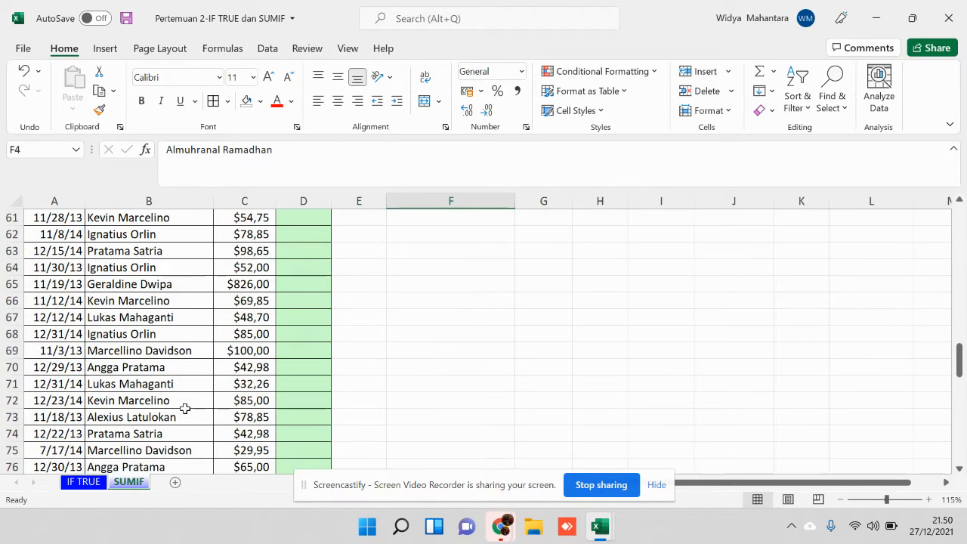
scroll(185, 409, down, 5)
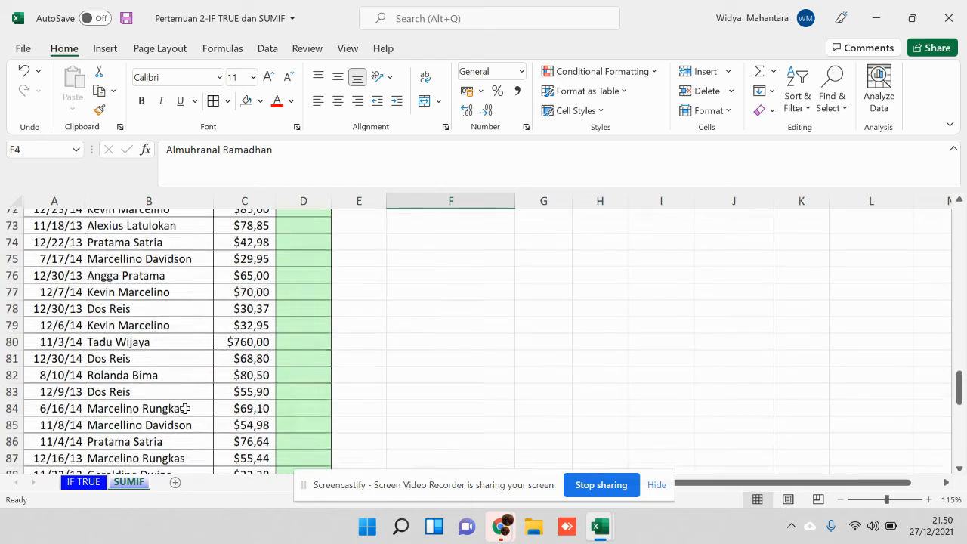
scroll(185, 408, down, 4)
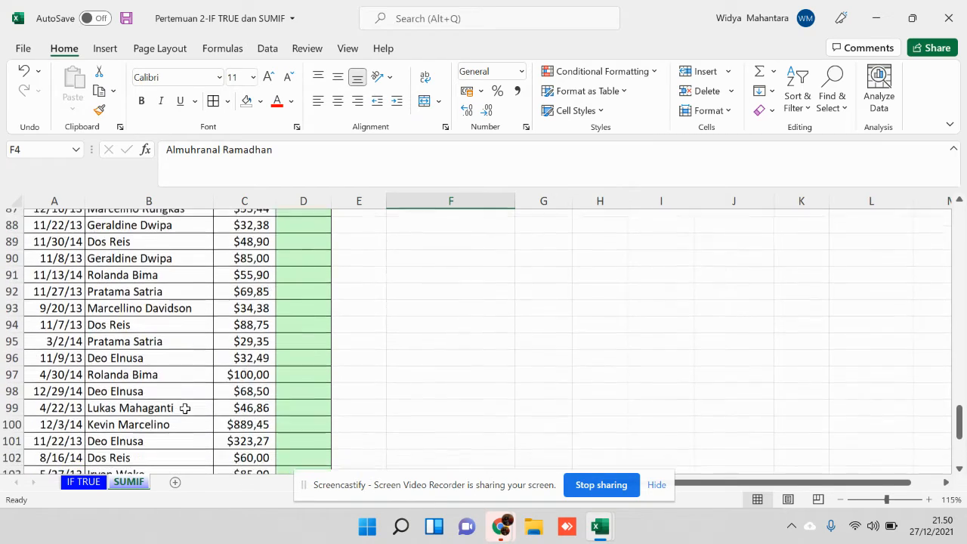
scroll(185, 409, down, 2)
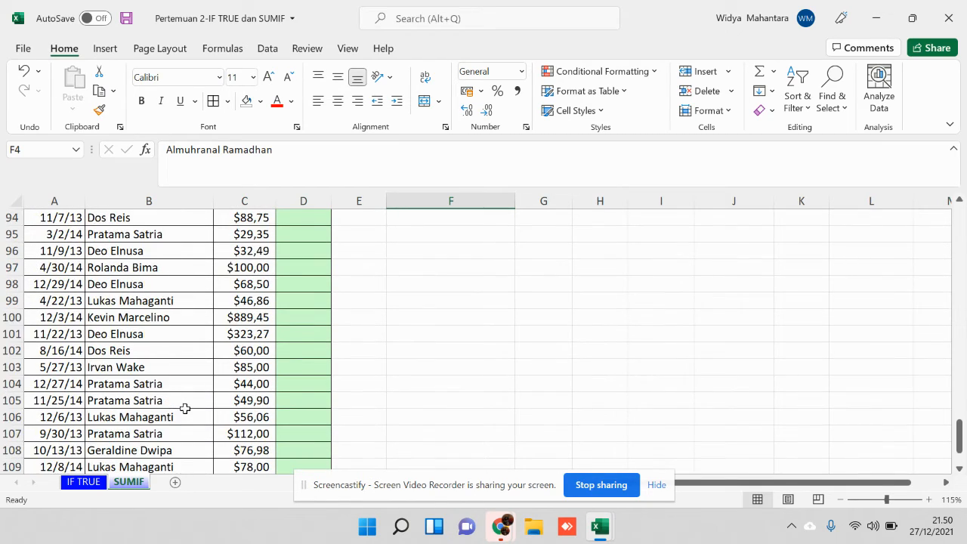
scroll(186, 409, down, 4)
scroll(185, 409, up, 20)
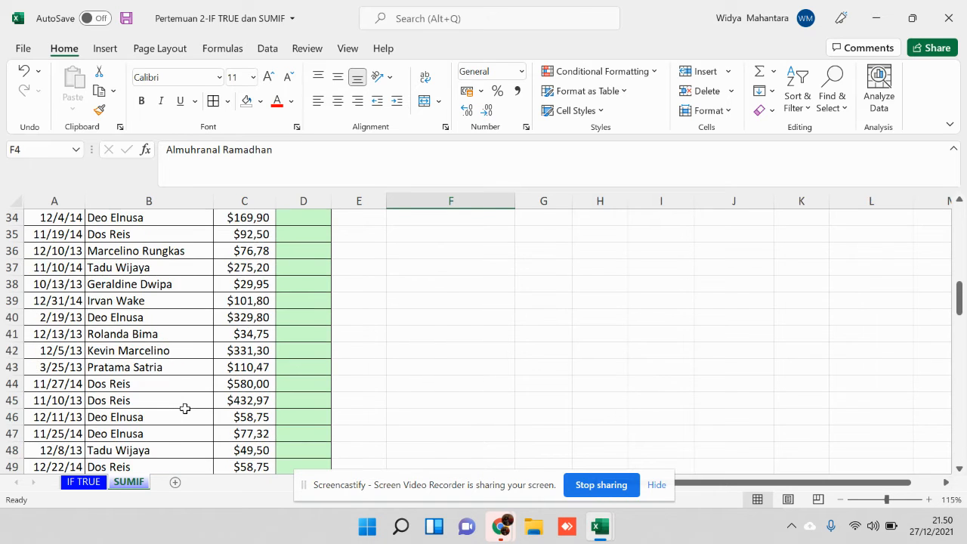
click(206, 251)
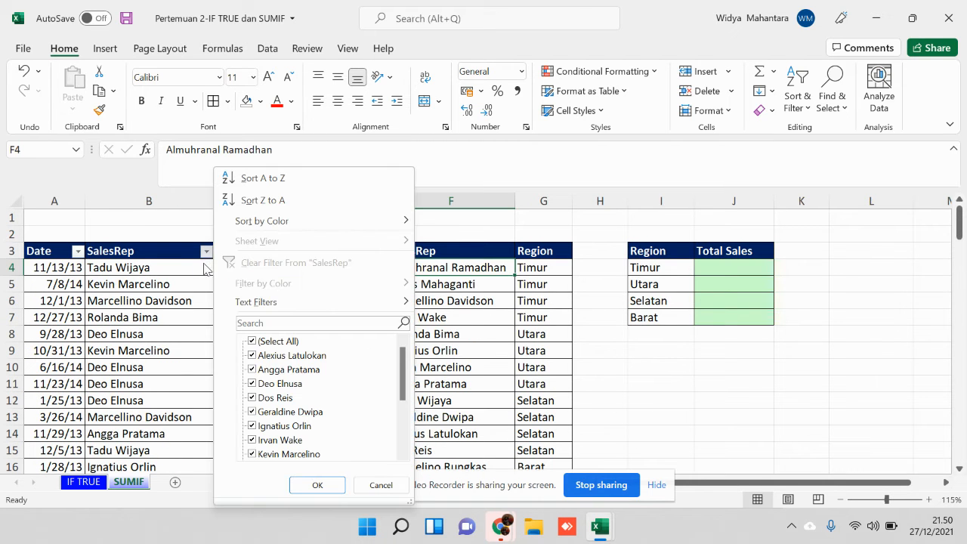
click(281, 341)
click(290, 344)
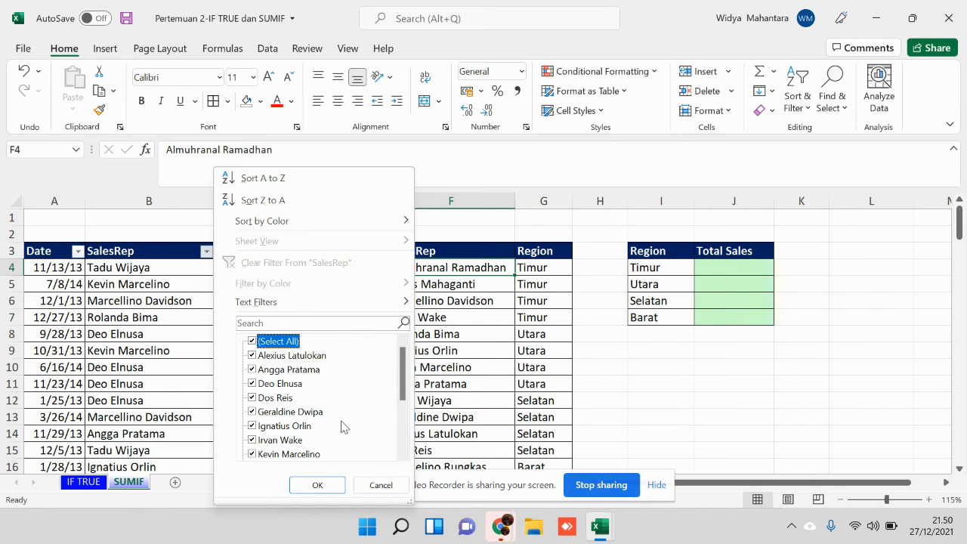
click(383, 485)
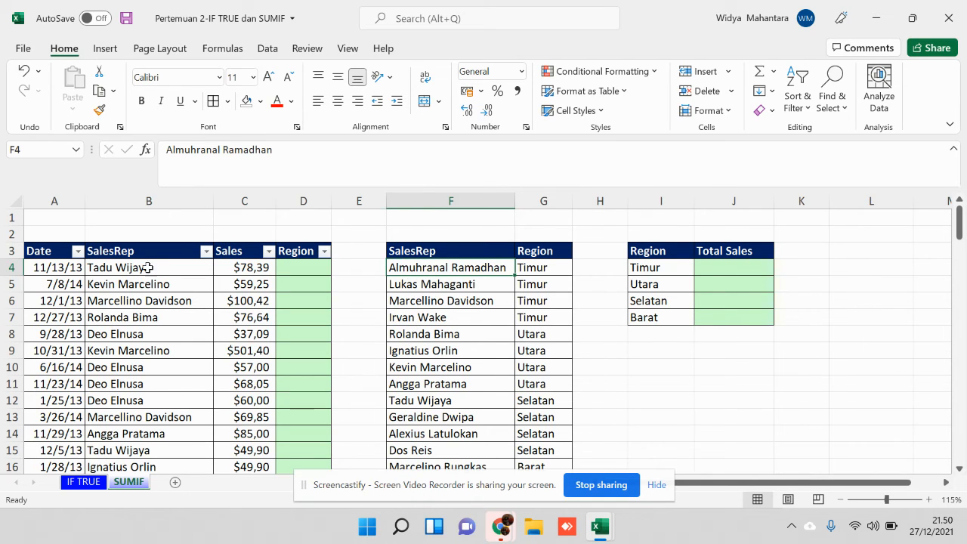
Filter the sales list's SalesRep column to show only the sales rep named in F5.
click(461, 284)
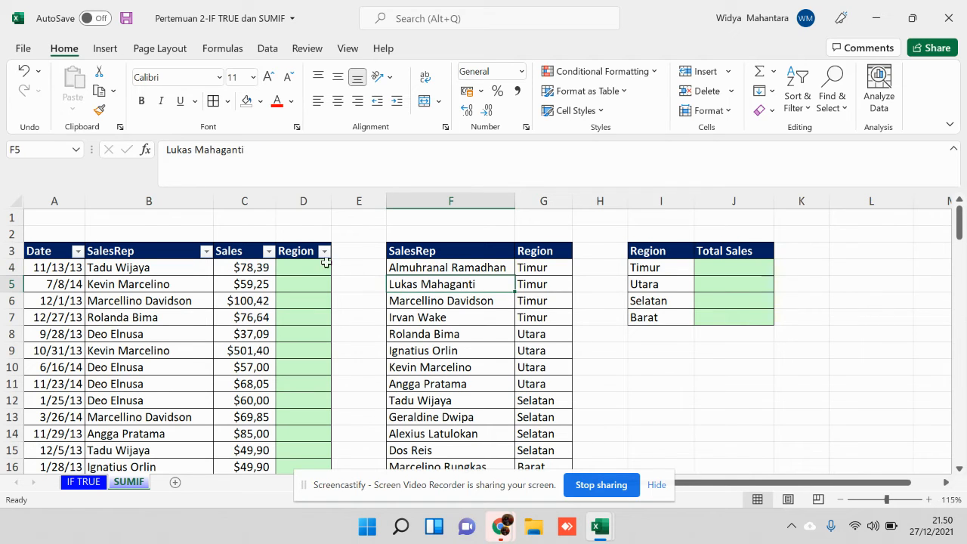
click(206, 251)
click(269, 341)
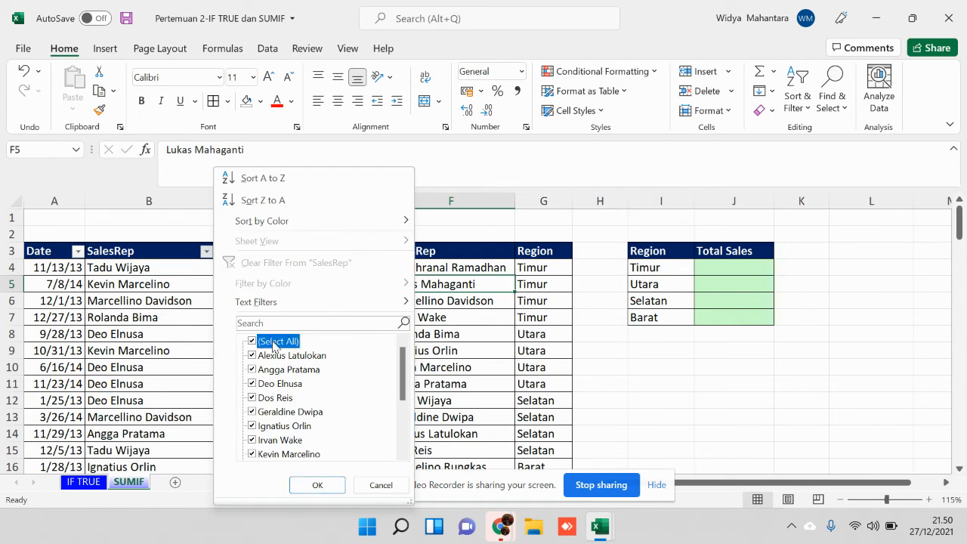
scroll(400, 368, down, 2)
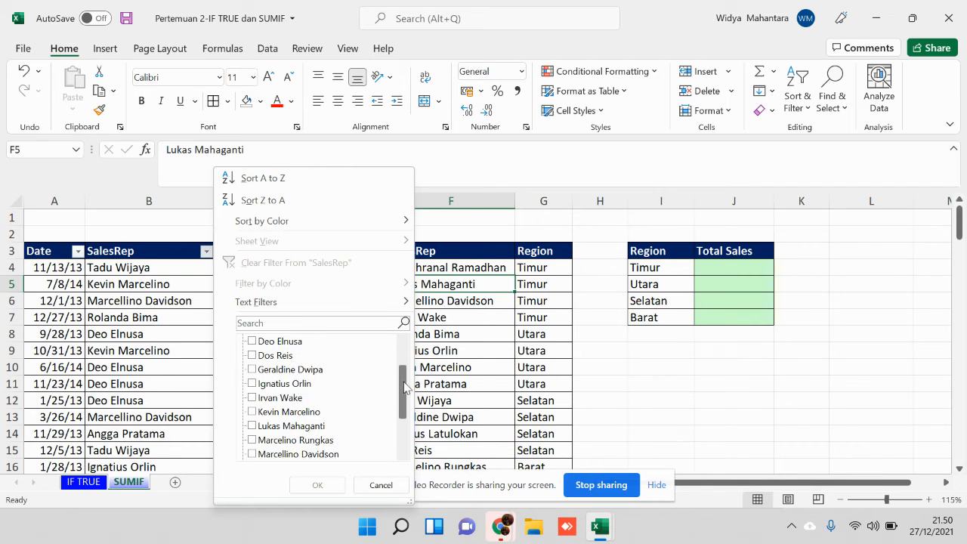
click(313, 412)
click(318, 485)
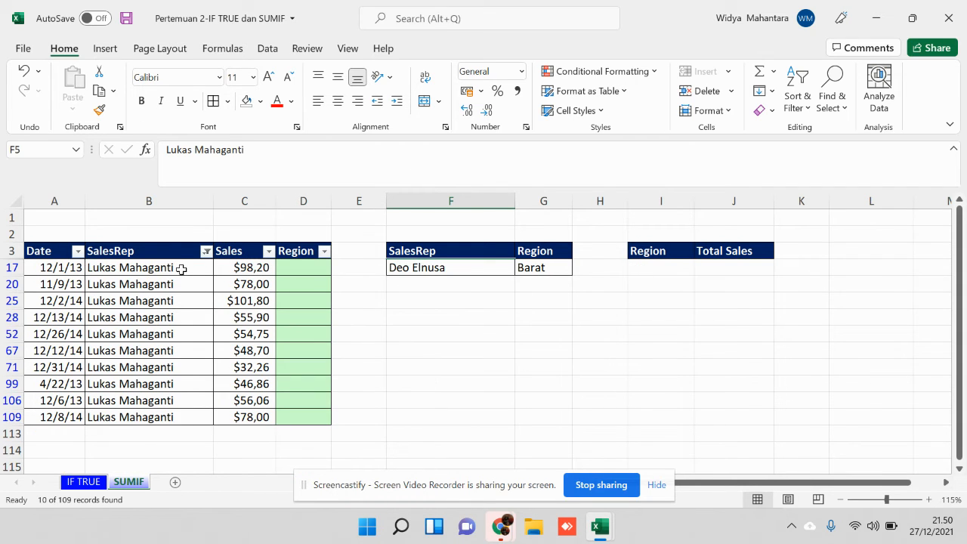
Check the first filtered Region cell D17 and restore all sales reps in the SalesRep filter.
click(318, 266)
click(208, 251)
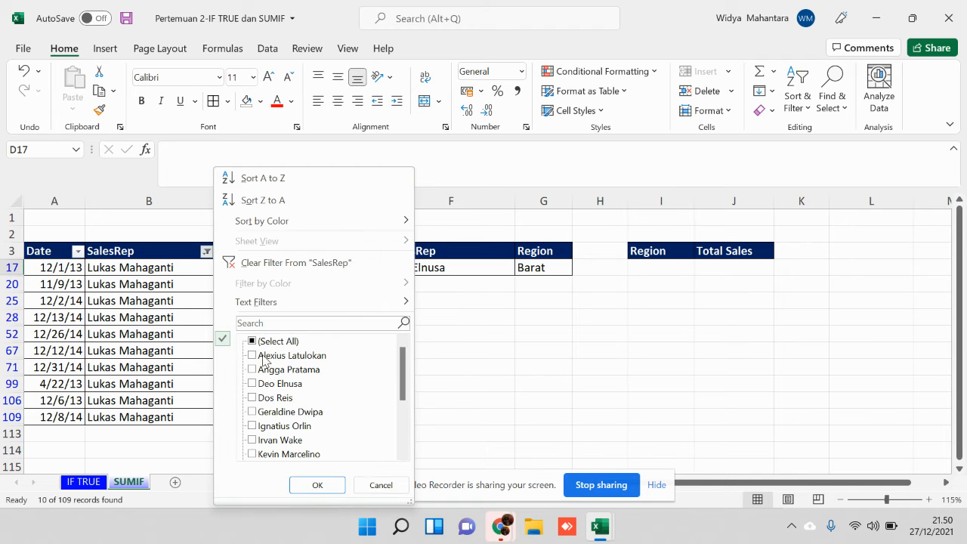
click(264, 341)
click(313, 485)
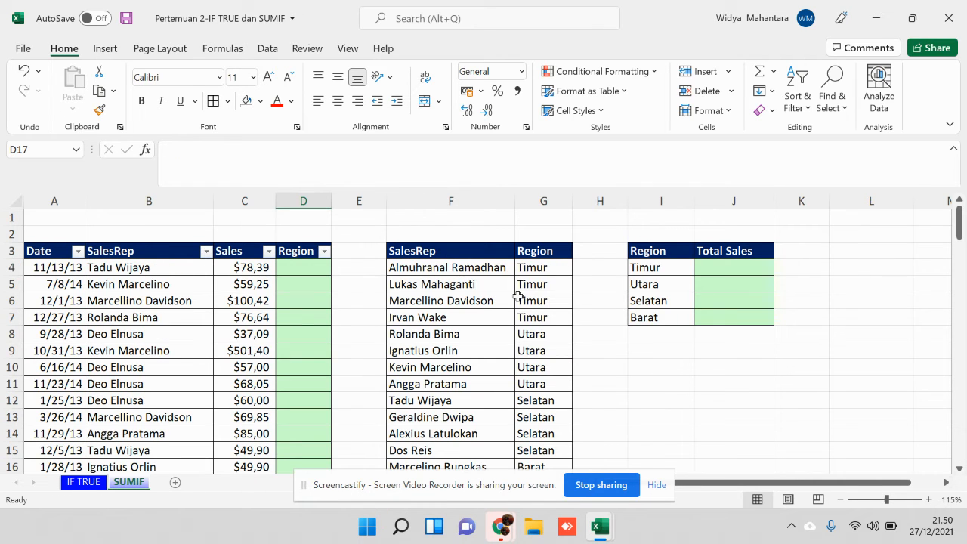
Compare the Region cell D4 with the SalesRep and Region lookup table by selecting the table from F3 through its last row.
click(317, 266)
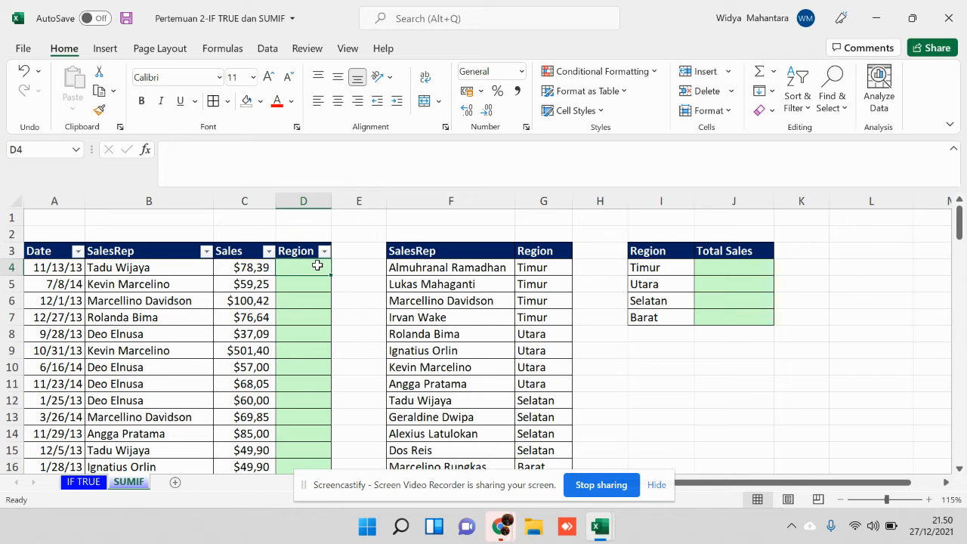
drag(437, 250, 531, 431)
scroll(227, 331, up, 2)
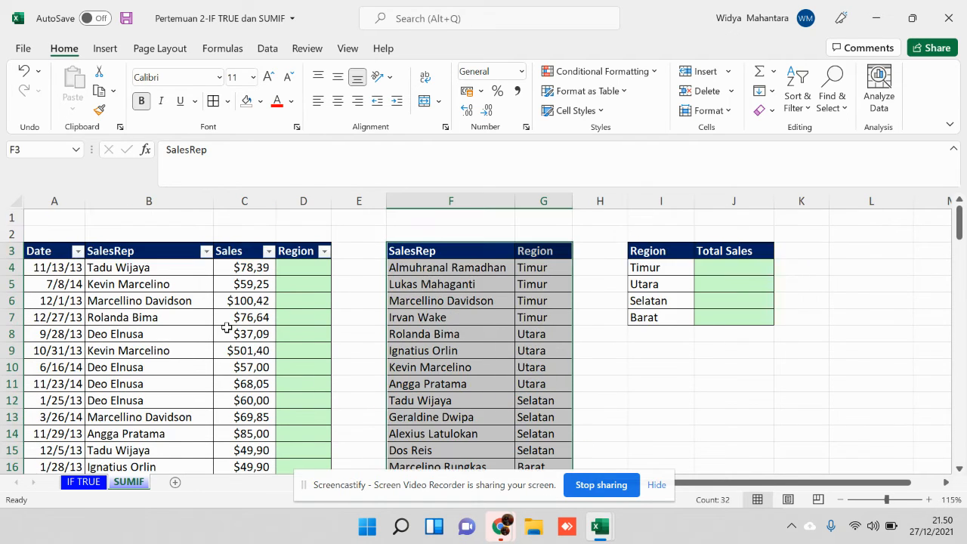
Start a VLOOKUP formula in Region cell D4 with B4 as the lookup value and F4:G18 as the table array.
click(291, 267)
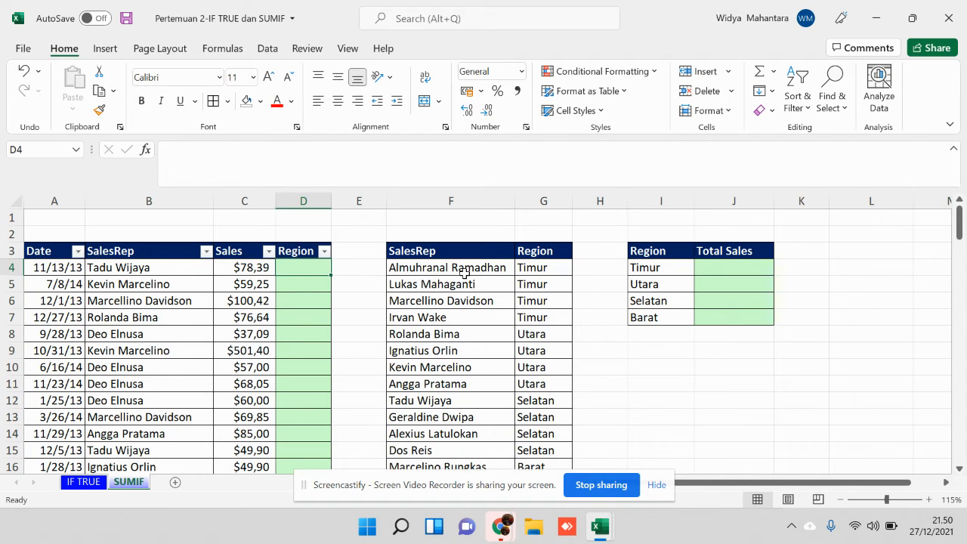
text(=VLOOKU)
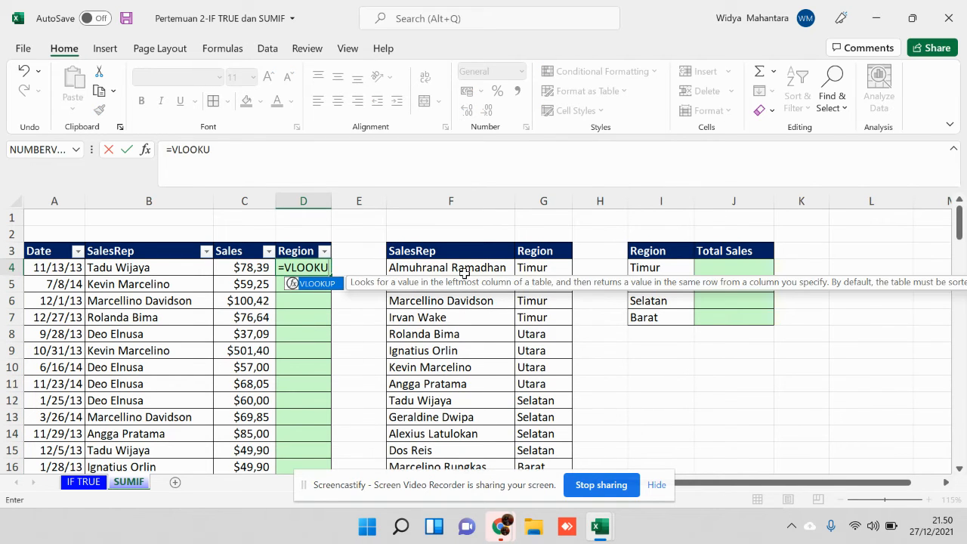
text(P()
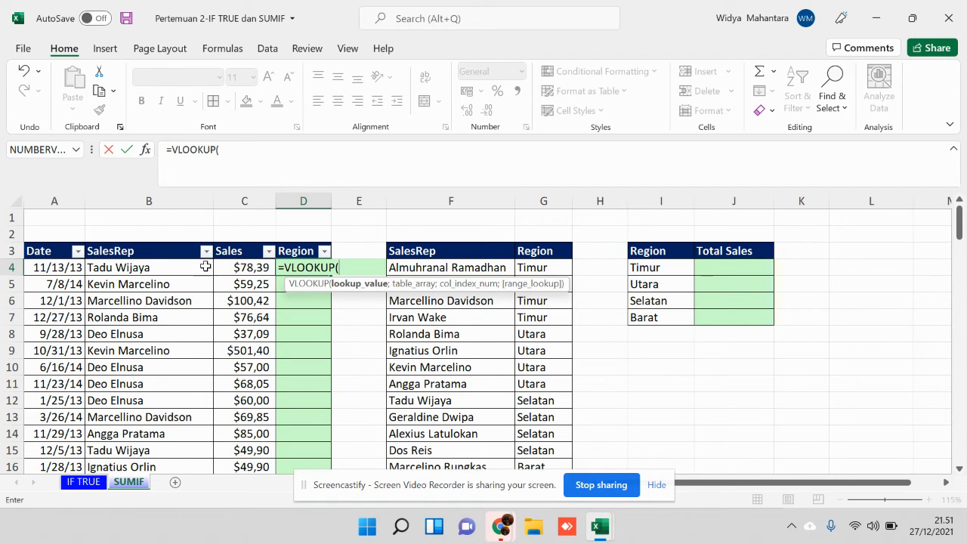
click(114, 266)
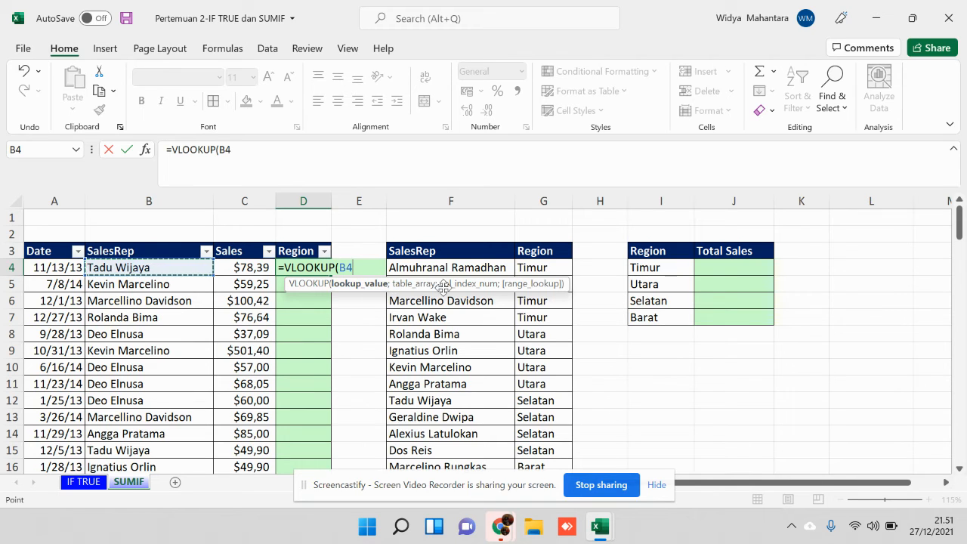
text(;)
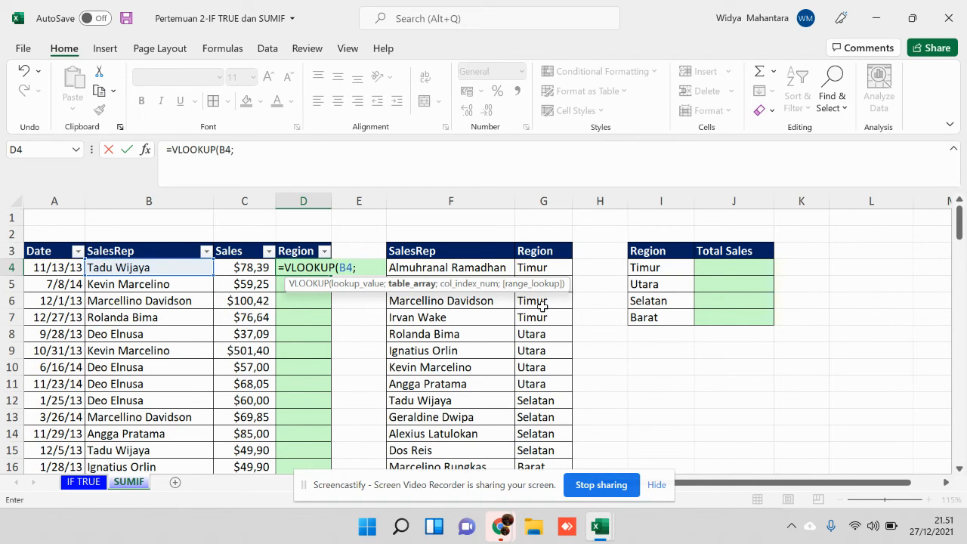
drag(454, 267, 557, 431)
scroll(521, 385, up, 2)
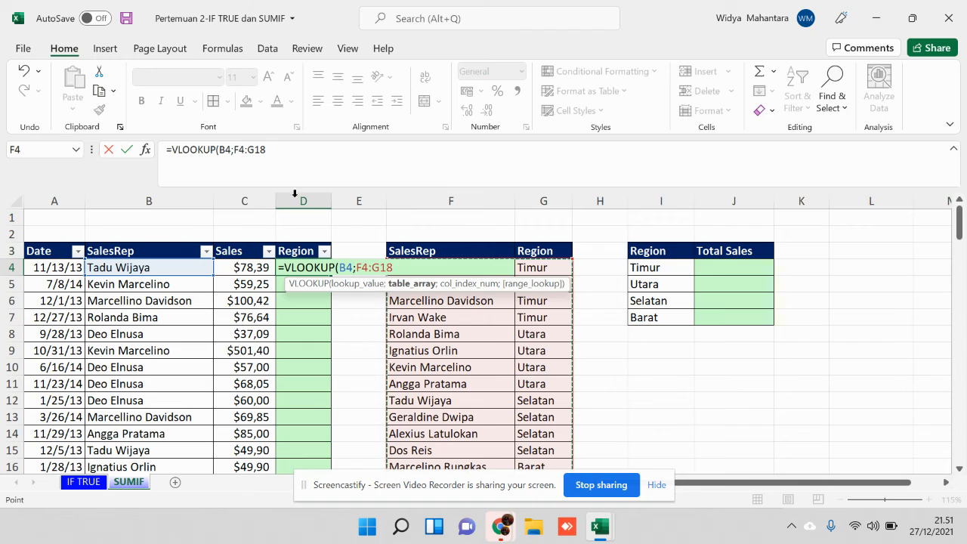
Make the formula's table array absolute as $F$4:$G$18.
click(235, 151)
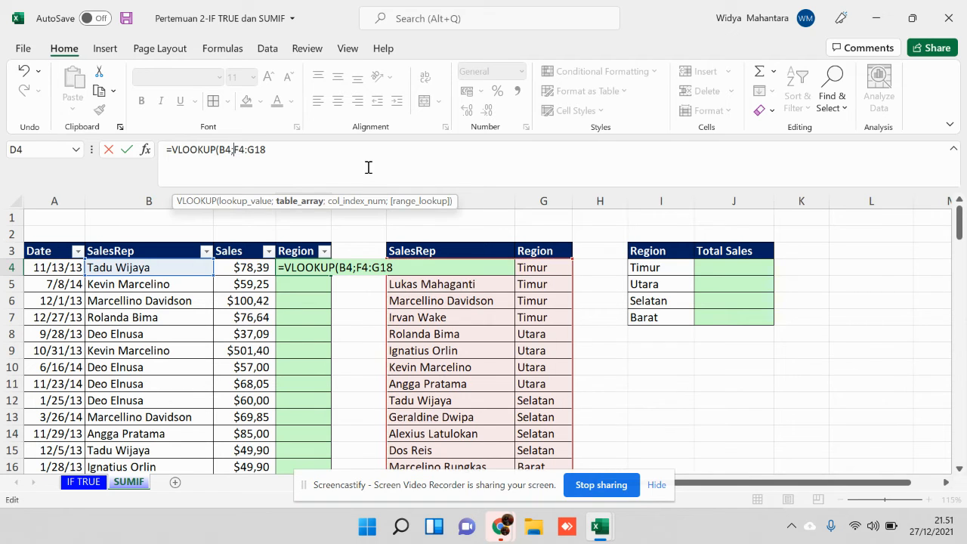
text($)
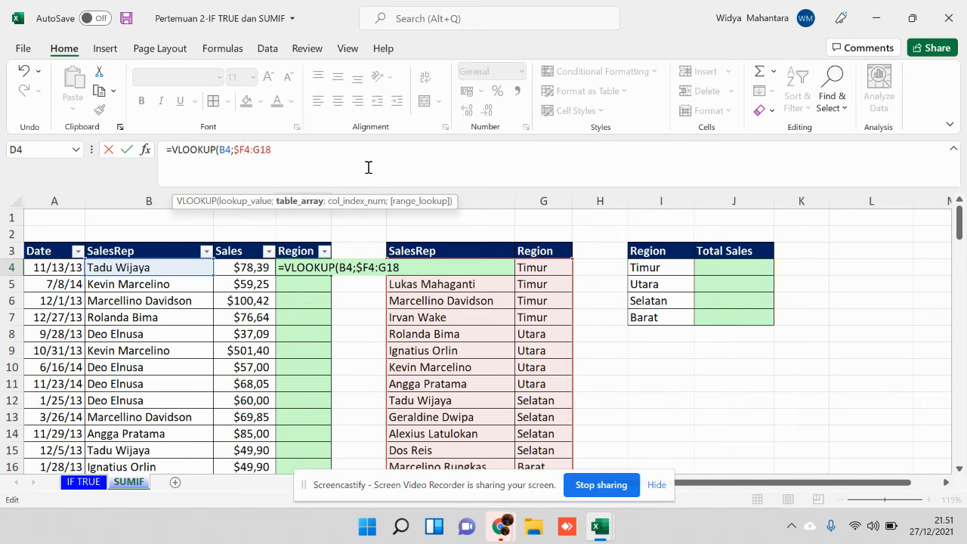
key(Right)
text($)
key(Right)
key(Right)
text($)
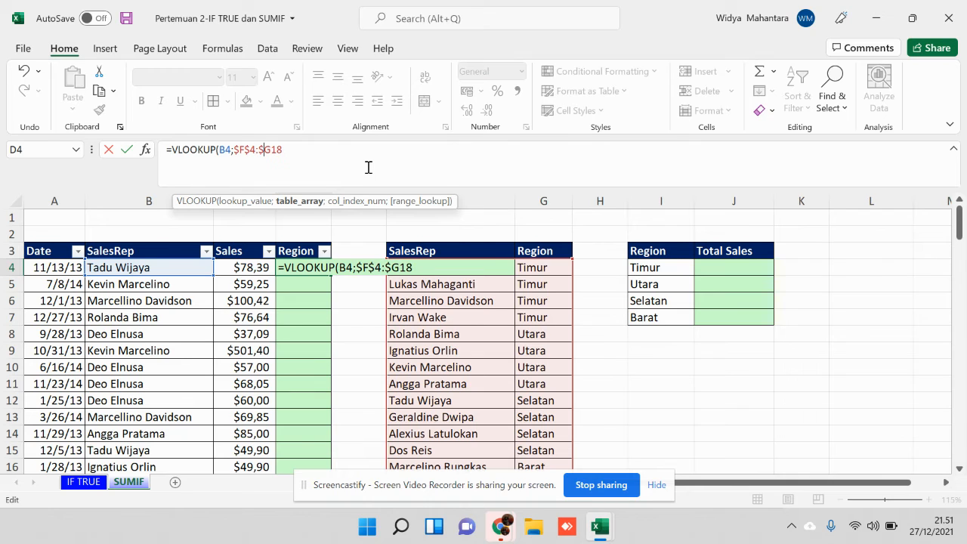
key(Right)
text($18;)
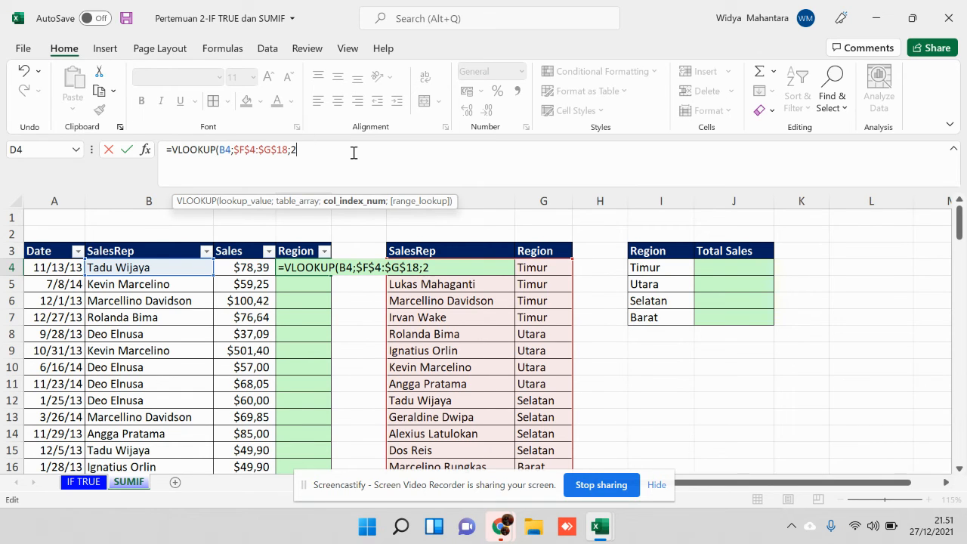
Complete the VLOOKUP in D4 with column index 2 and FALSE for an exact match.
text(;)
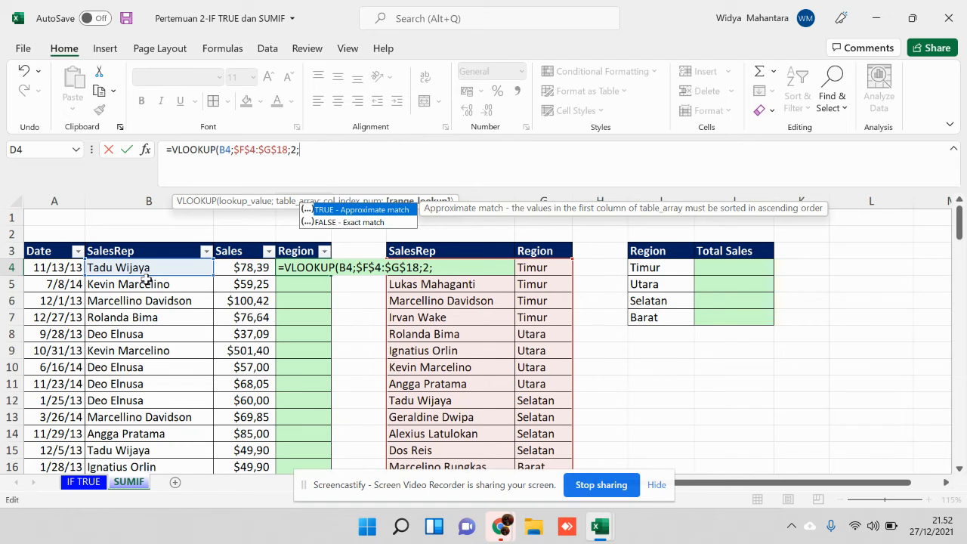
text(ALSE))
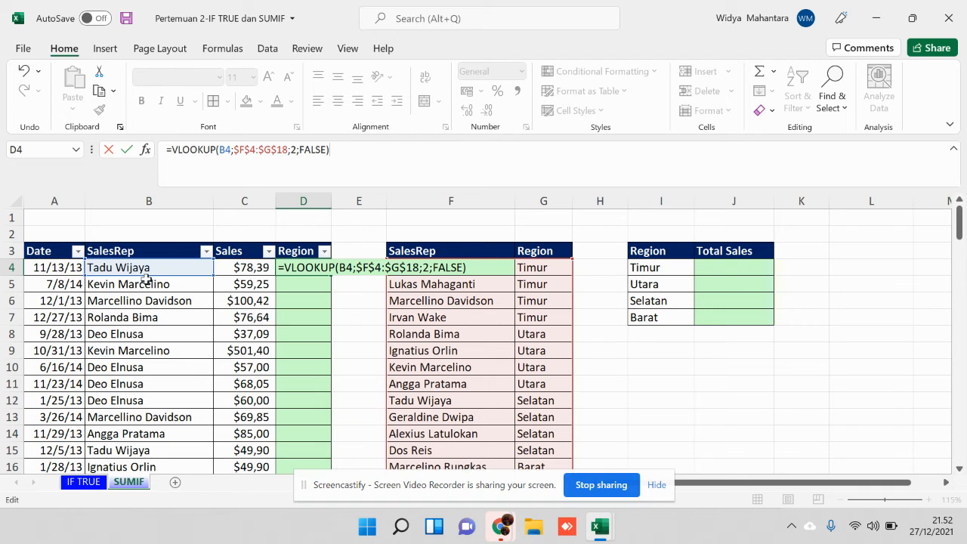
key(Return)
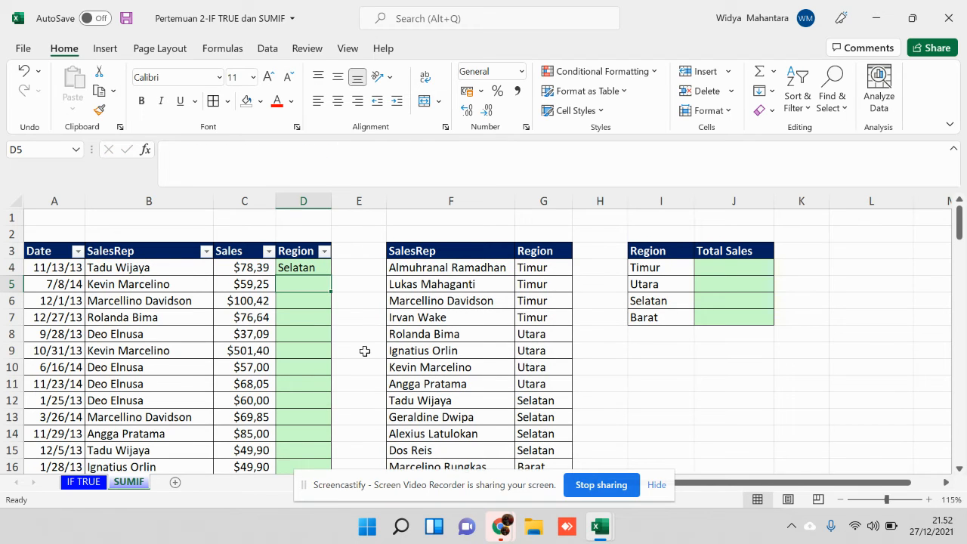
Look down the Region column from D4 to the last sales record in row 112, and return to the first rows.
click(304, 264)
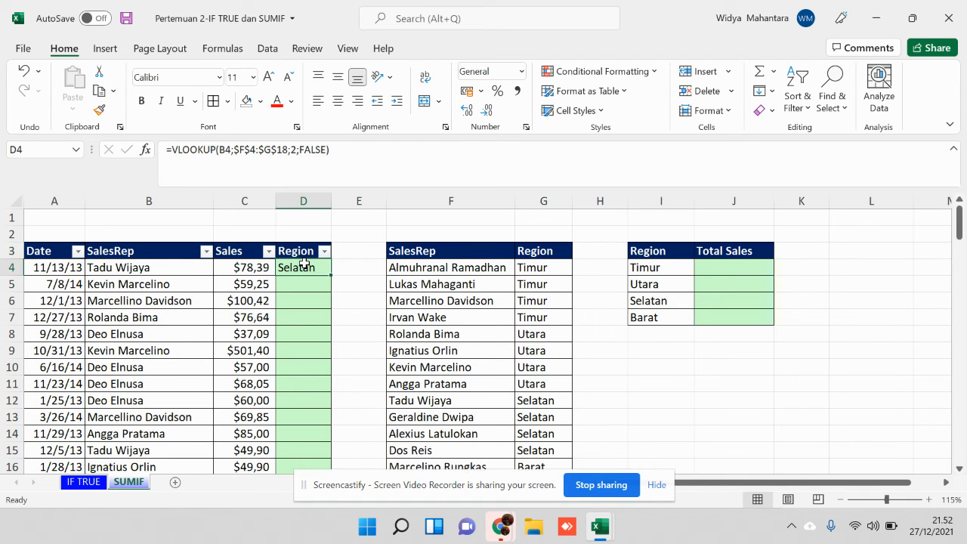
scroll(305, 272, down, 11)
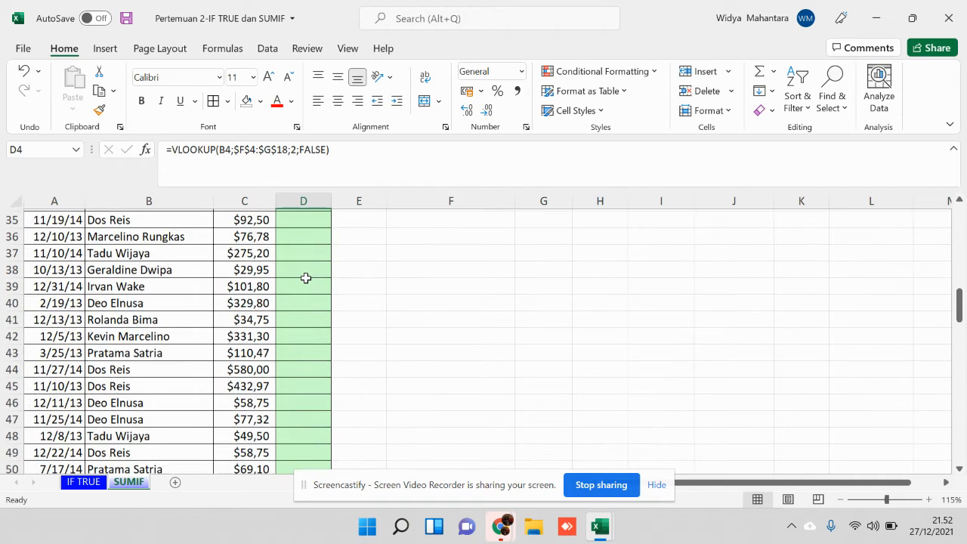
scroll(305, 278, down, 20)
scroll(306, 281, up, 2)
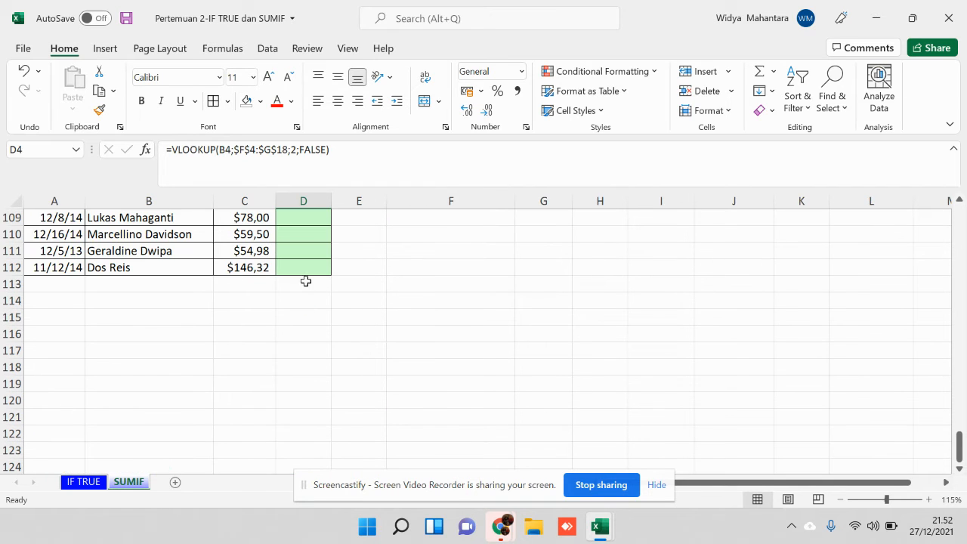
click(300, 266)
click(12, 267)
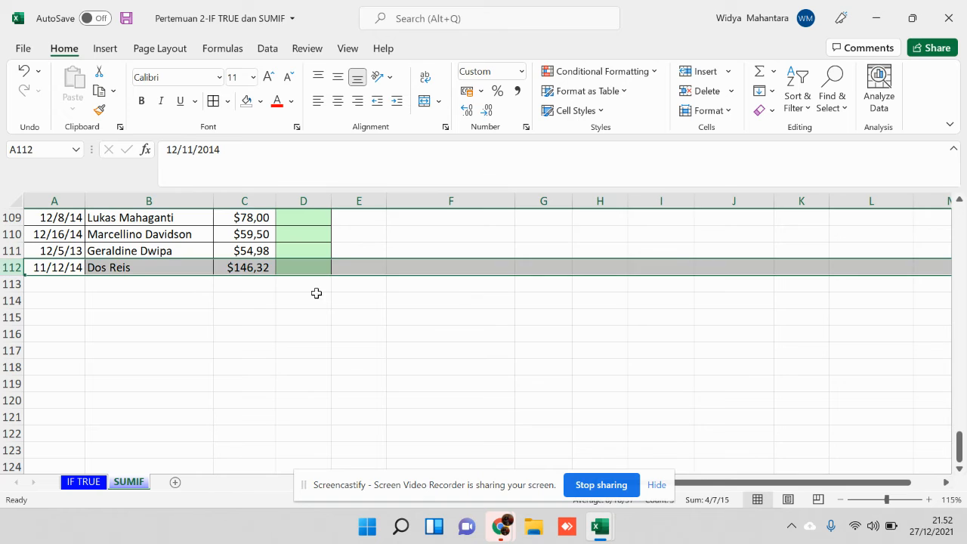
scroll(499, 308, up, 20)
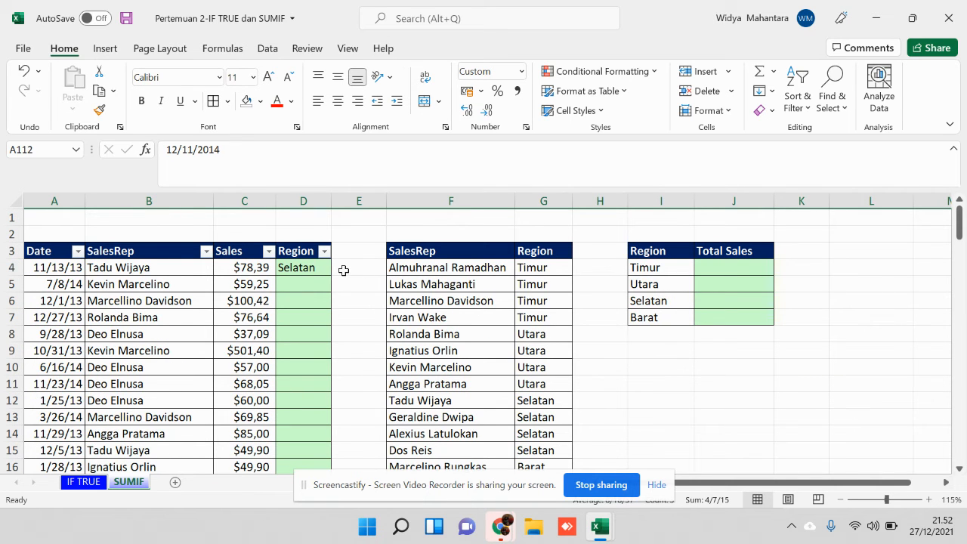
Fill the VLOOKUP formula from D4 down the Region column to the last sales record.
click(314, 268)
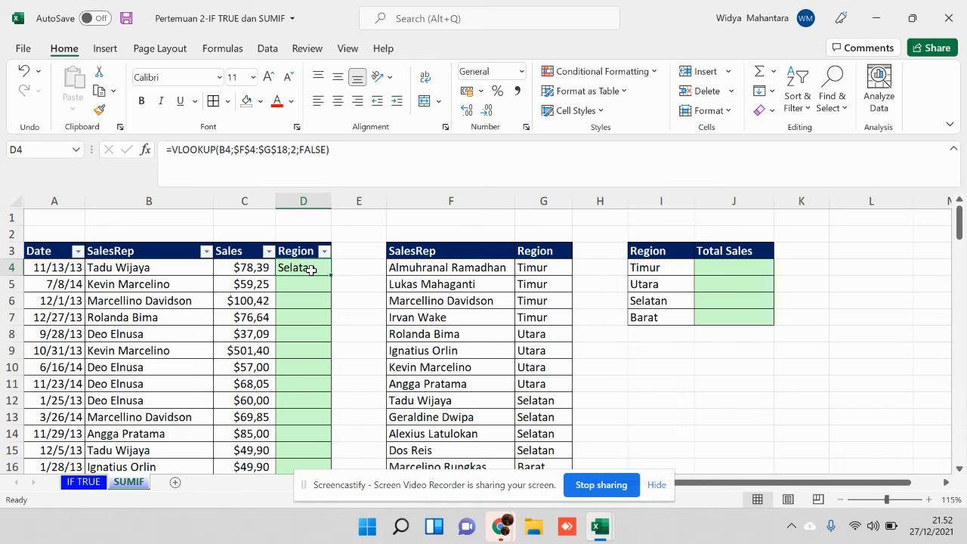
key(ctrl+c)
drag(304, 283, 309, 449)
click(313, 268)
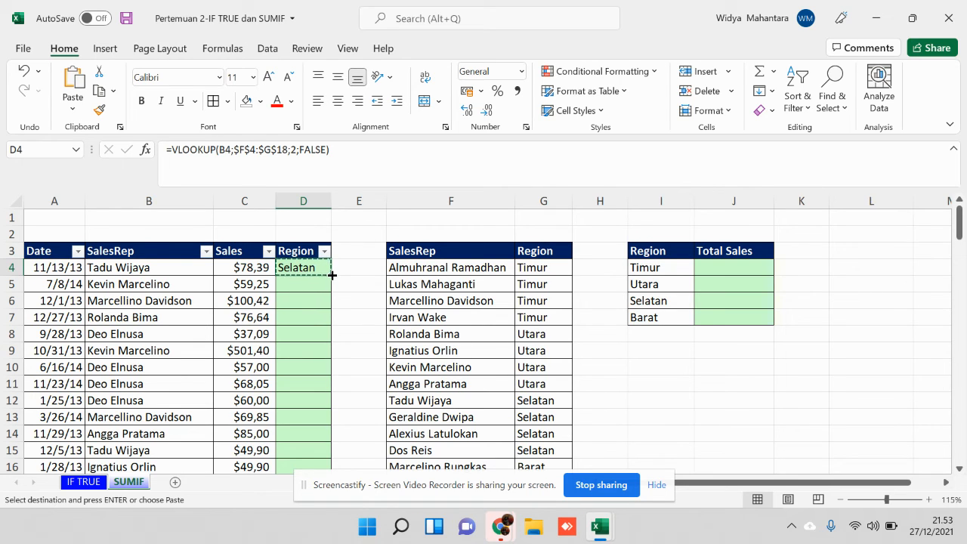
double_click(332, 276)
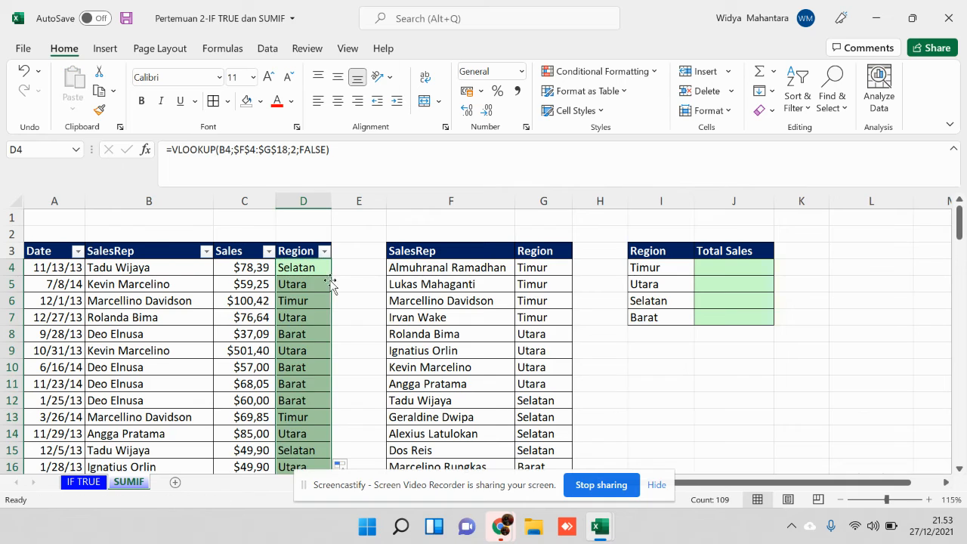
Review the filled Region values down the sales list against the SalesRep and Sales columns, and return to the first rows.
scroll(324, 368, down, 12)
scroll(324, 371, down, 20)
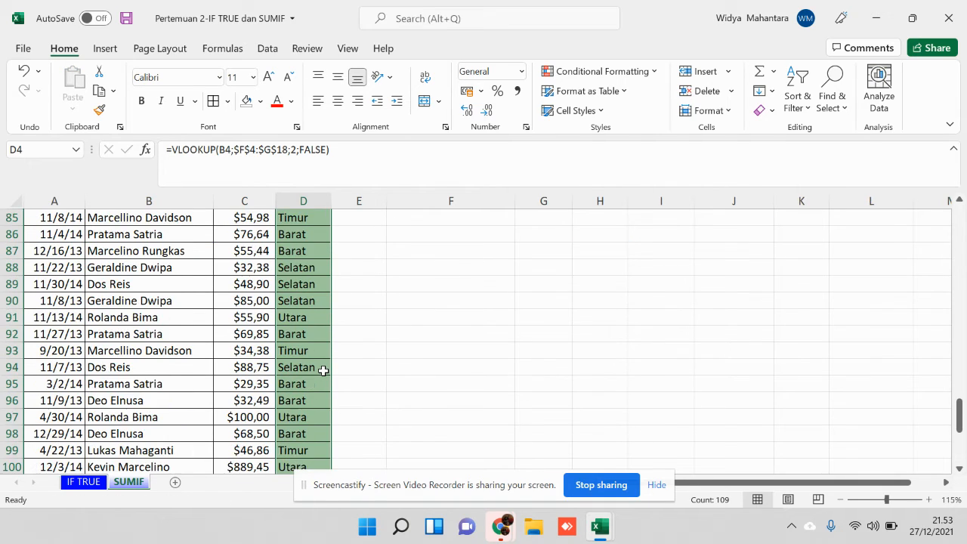
scroll(323, 370, up, 20)
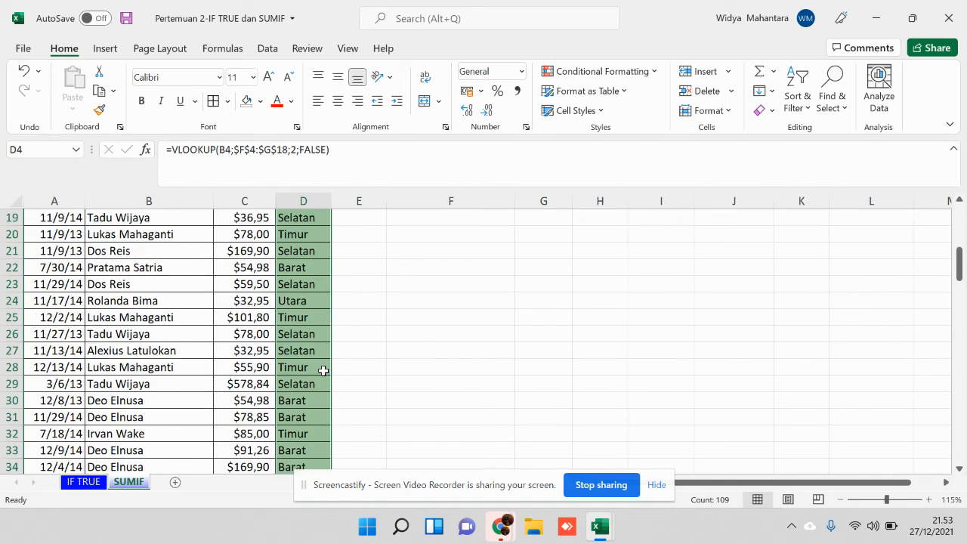
drag(132, 275, 309, 401)
scroll(429, 343, up, 20)
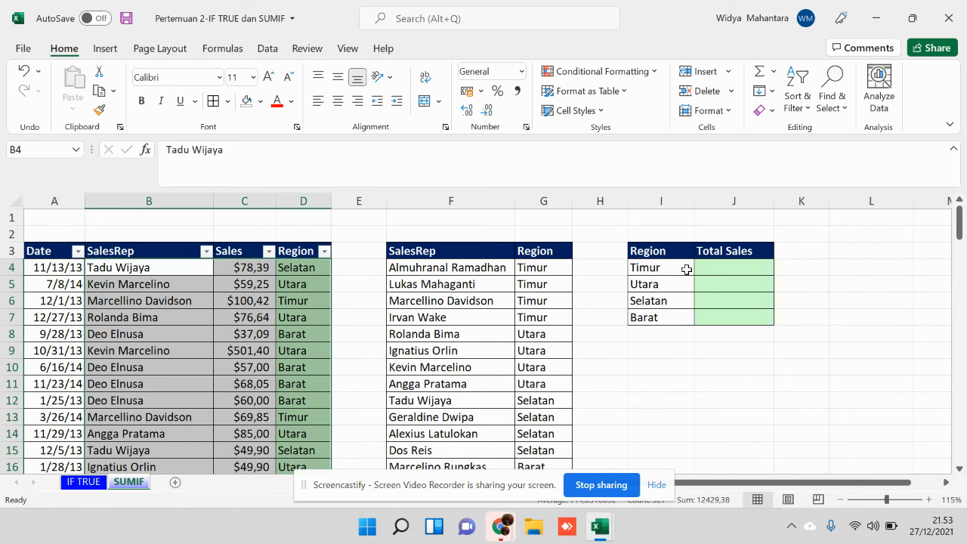
Compare the report's regions in I4:I7 with the Total Sales cells J4:J7, starting with Timur.
drag(665, 267, 676, 316)
drag(745, 268, 745, 317)
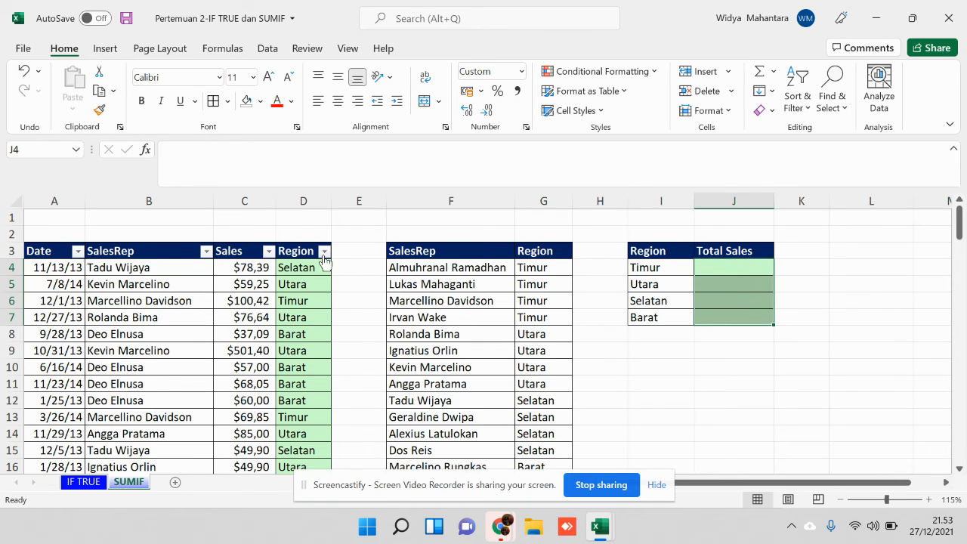
click(665, 266)
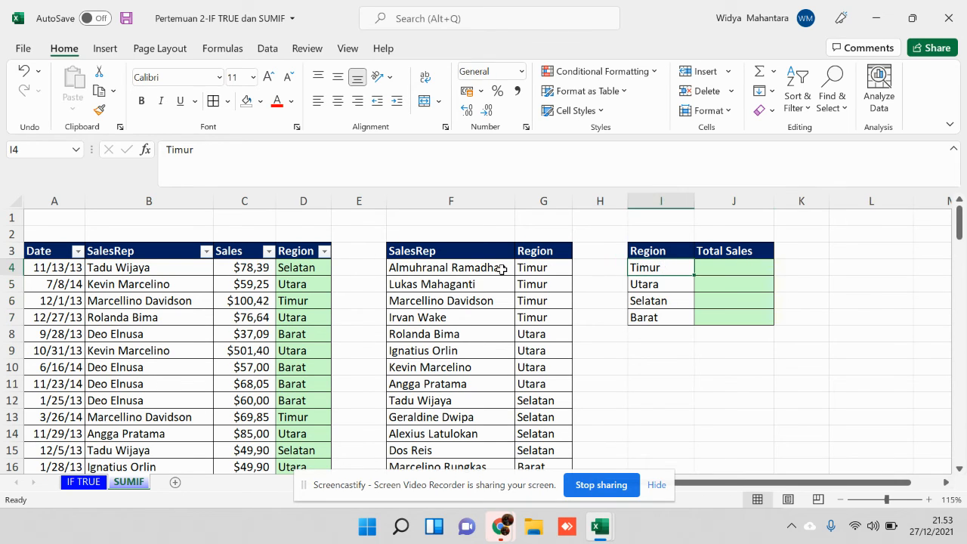
Filter the sales list's Region column to show only Timur.
click(324, 253)
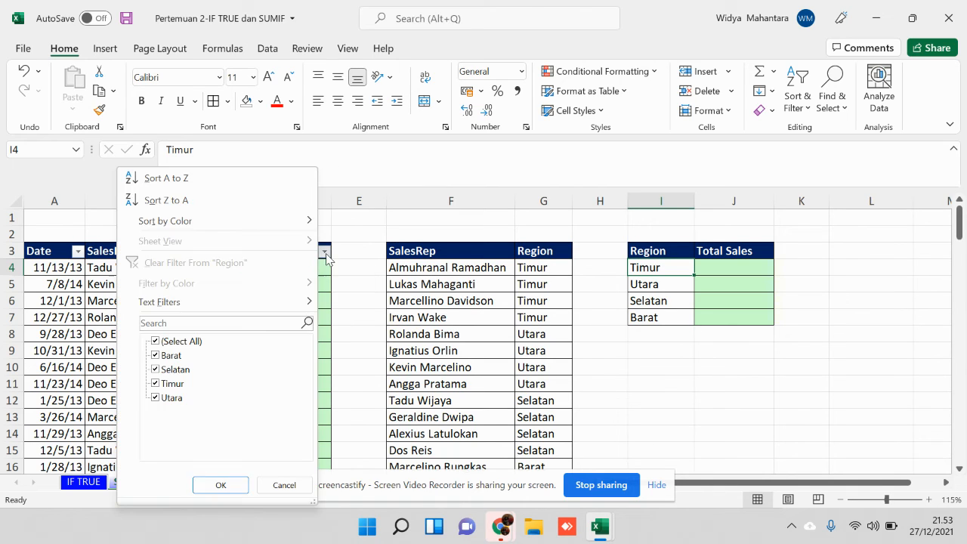
click(178, 341)
click(171, 384)
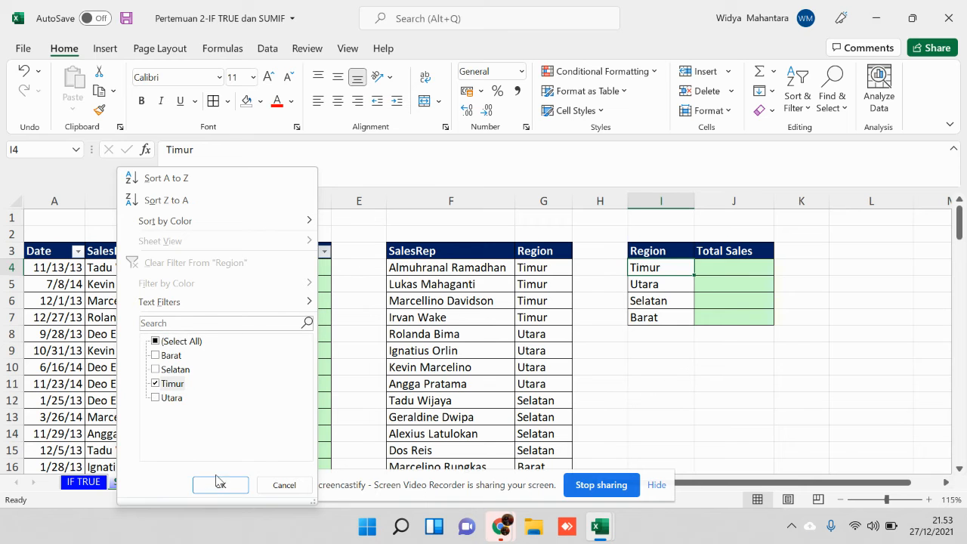
click(221, 484)
Select the filtered Sales values for Timur and read their sum, moving the screen-sharing bar off the status bar.
drag(247, 271, 258, 436)
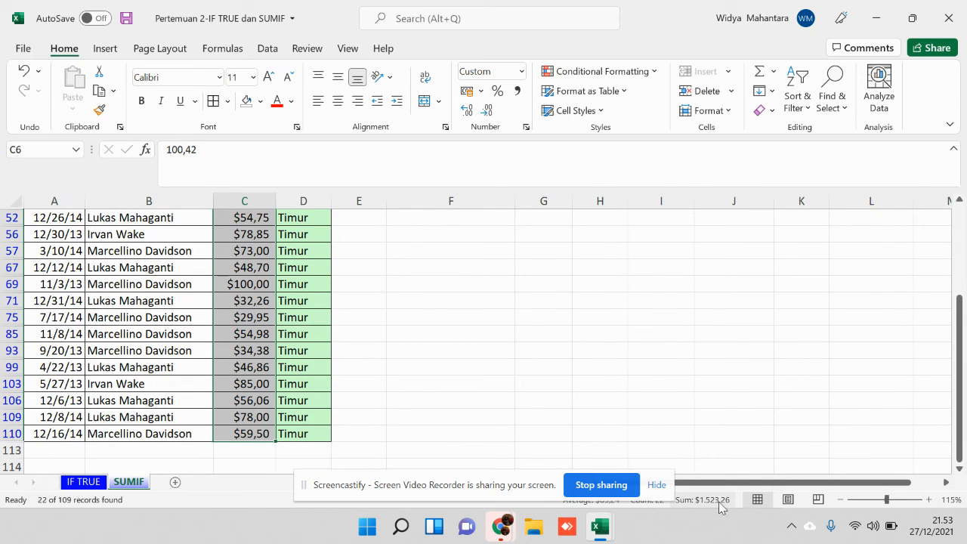
click(534, 479)
drag(464, 478, 415, 479)
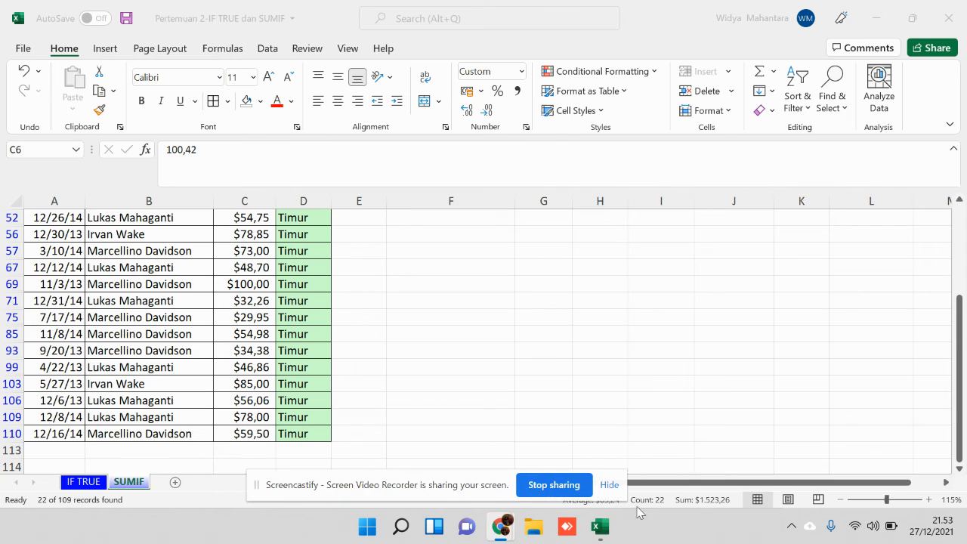
click(460, 319)
scroll(456, 318, up, 3)
scroll(454, 317, up, 1)
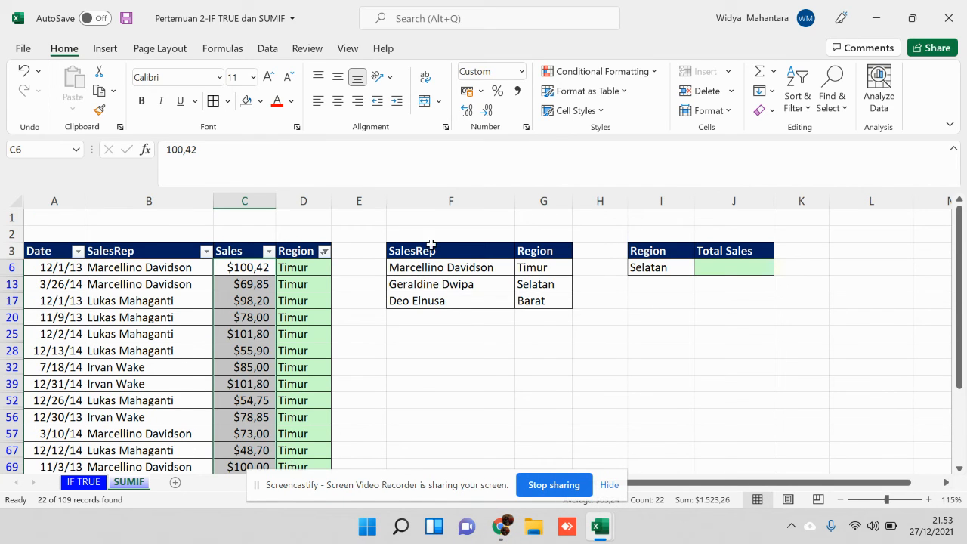
Restore all regions in the Region filter and check Total Sales cell J4 against its region in I4.
click(324, 253)
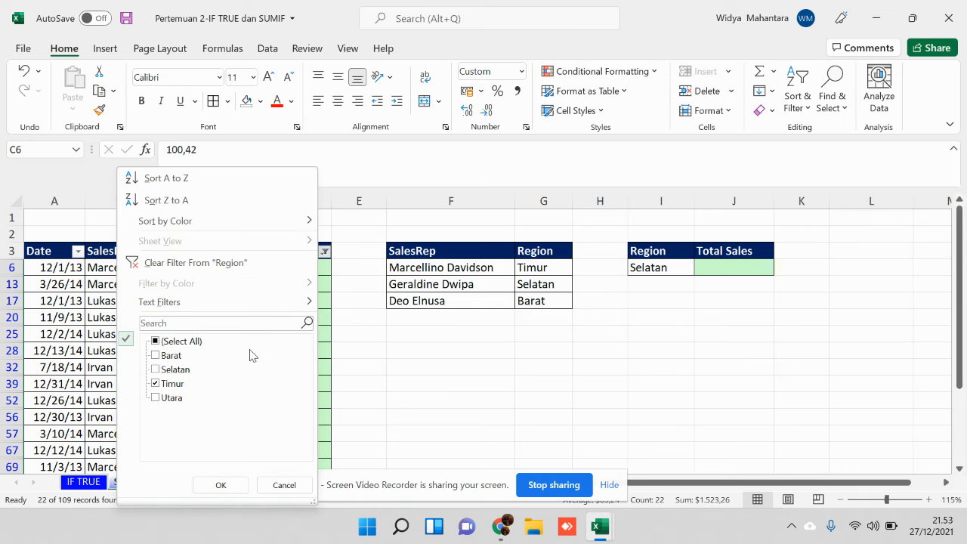
click(189, 345)
click(211, 486)
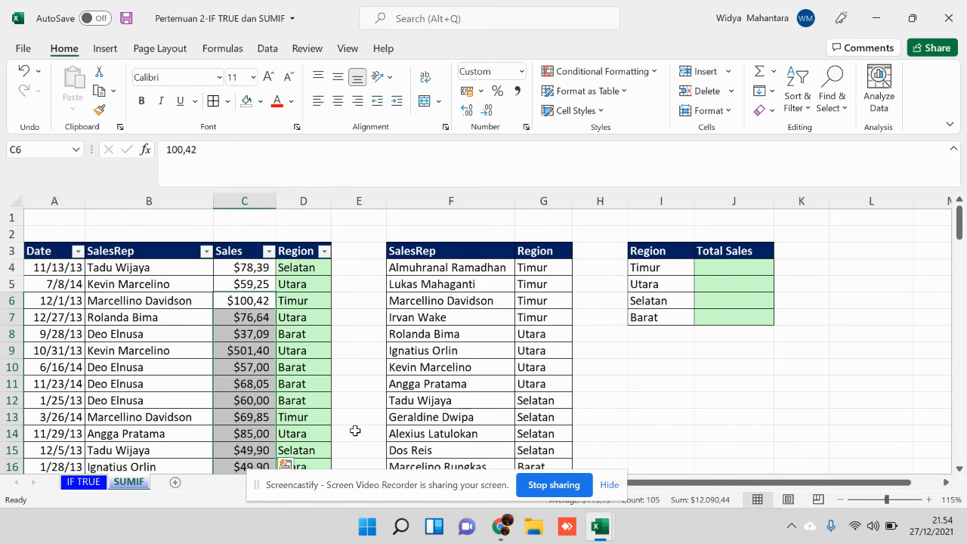
click(745, 267)
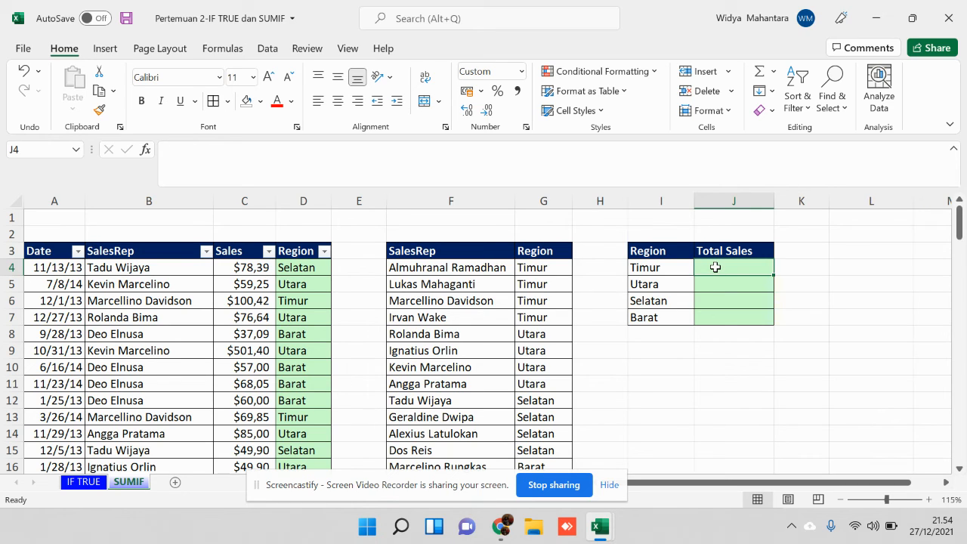
click(650, 268)
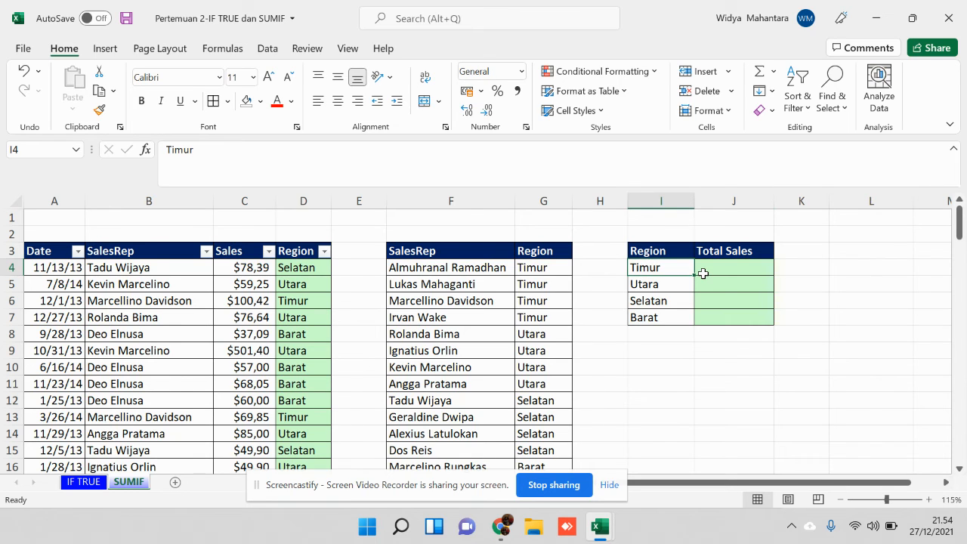
Begin a SUMIFS formula in Total Sales cell J4 with the absolute Sales range $C$4:$C$112 as its sum range.
click(663, 282)
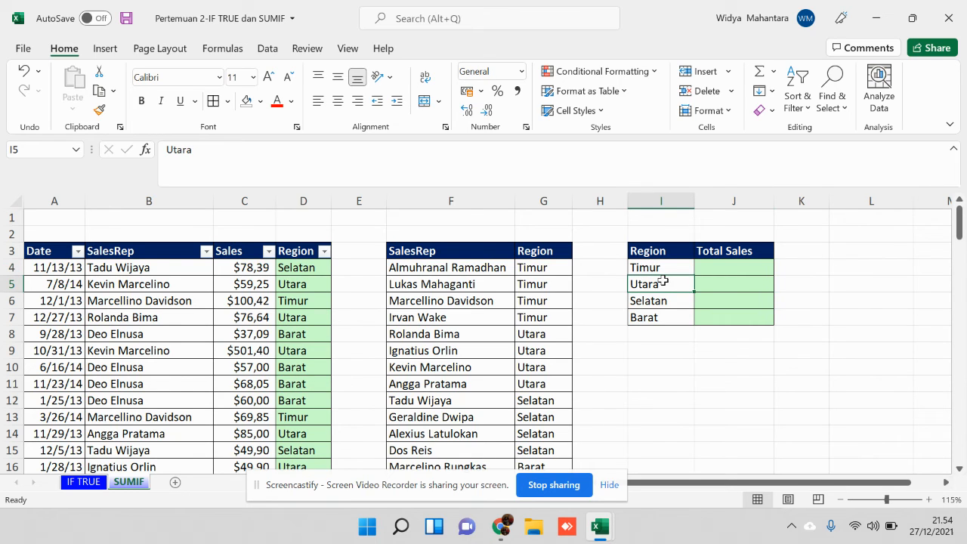
click(747, 271)
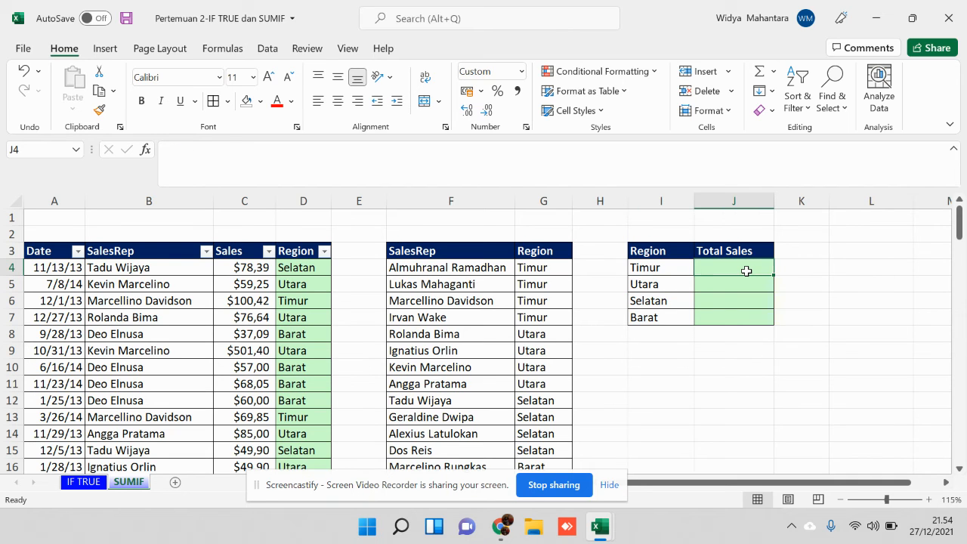
text(=SUMIF)
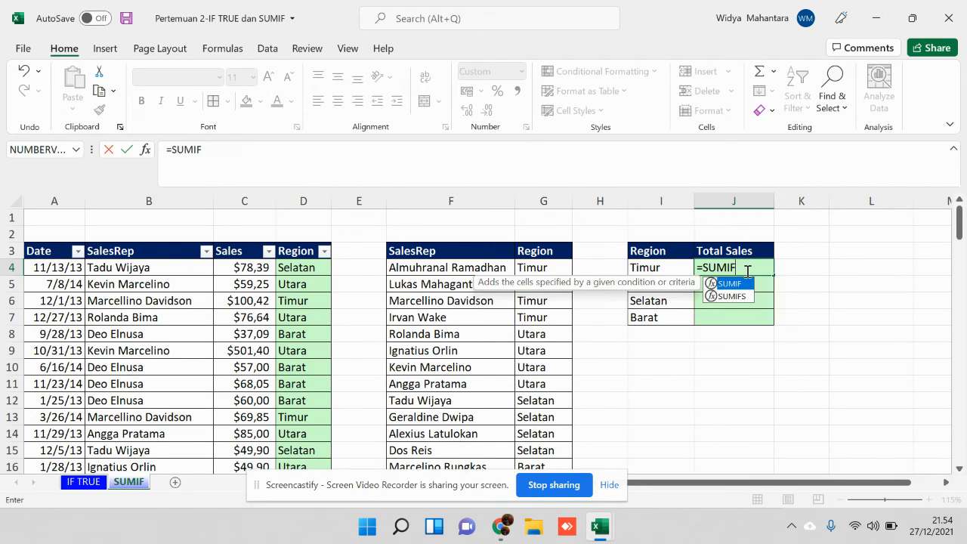
text(S()
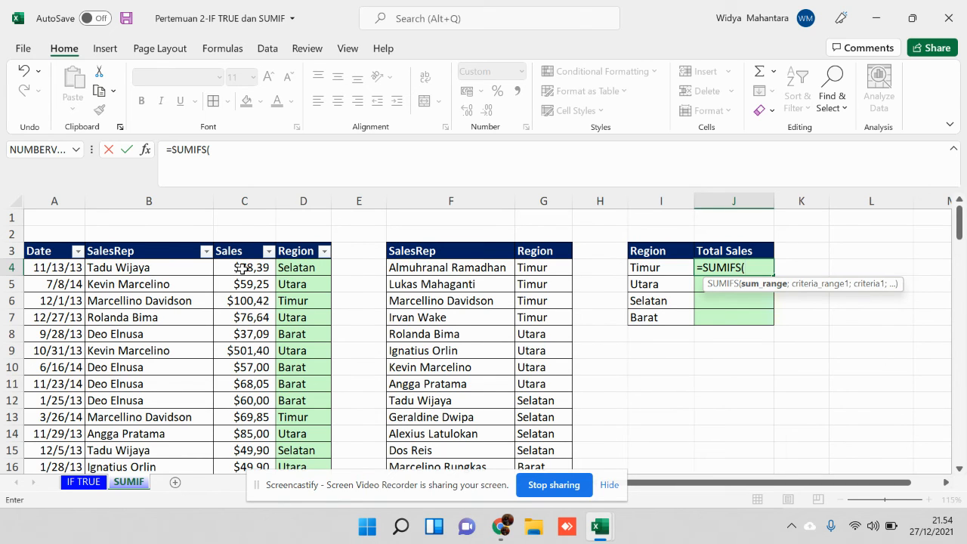
drag(243, 267, 261, 437)
click(216, 150)
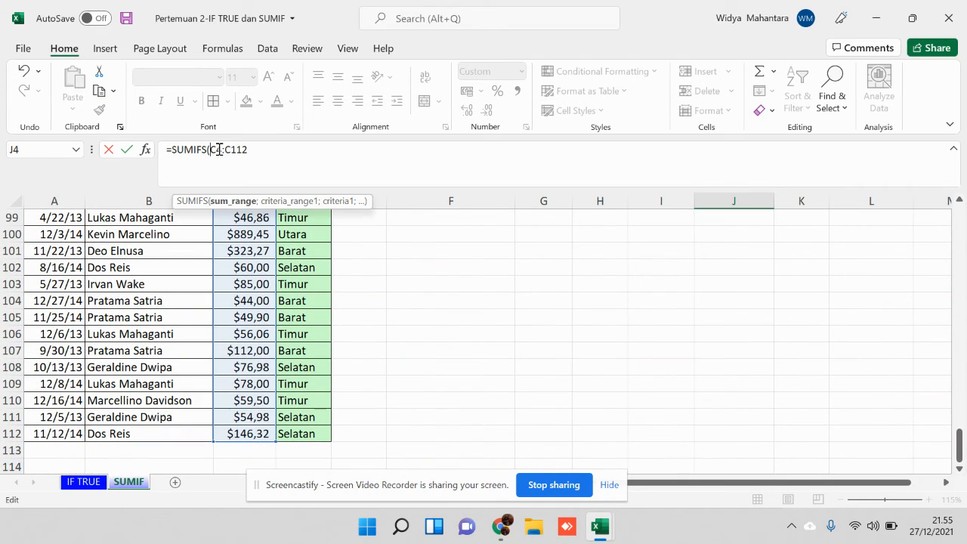
text($C$)
text($)
text(;)
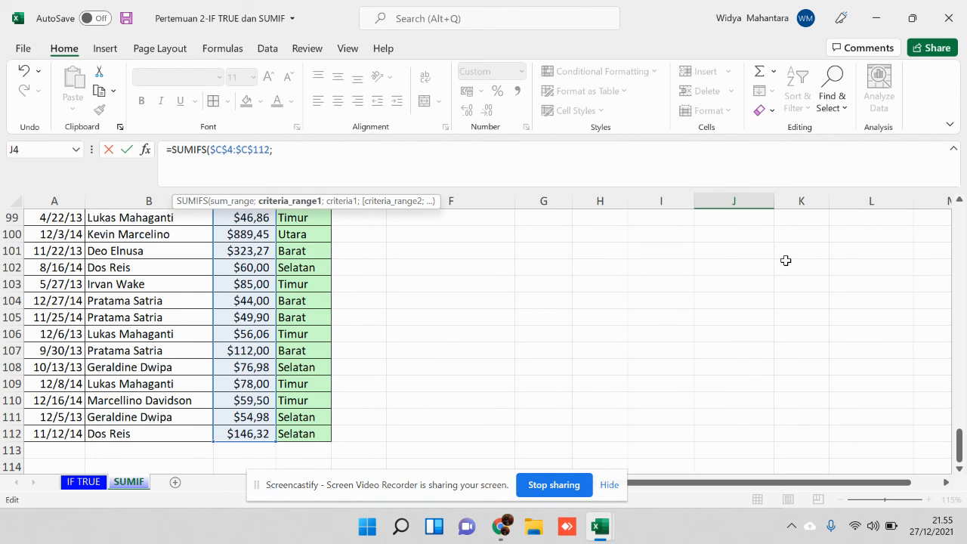
Add the sales list's Region column as the SUMIFS criteria range, fixed as $D$4:$D$112.
scroll(786, 261, up, 20)
scroll(786, 261, up, 7)
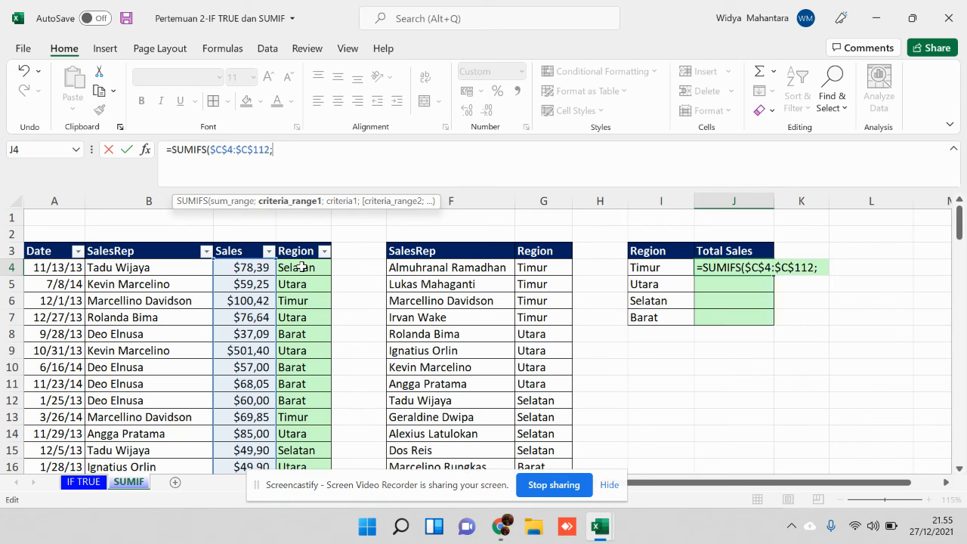
drag(301, 267, 299, 437)
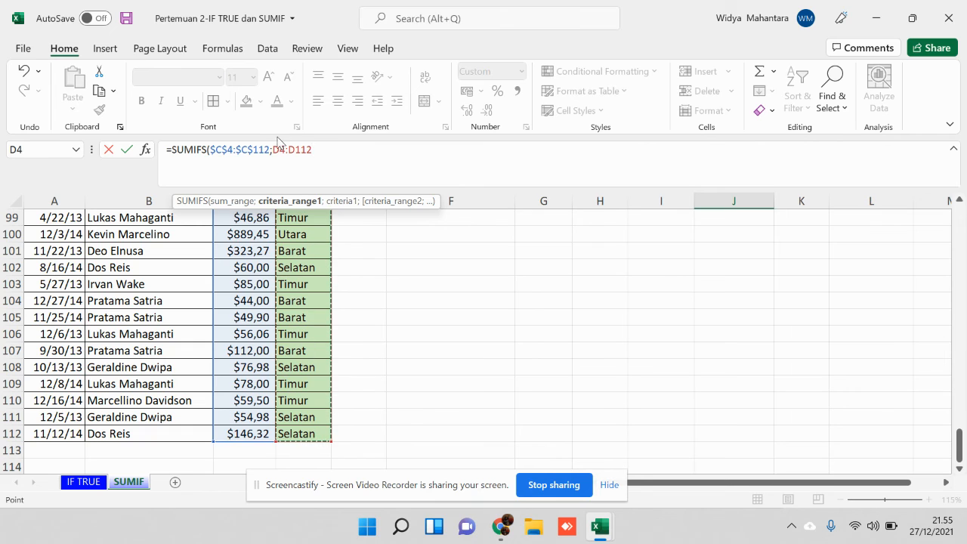
click(336, 166)
text($)
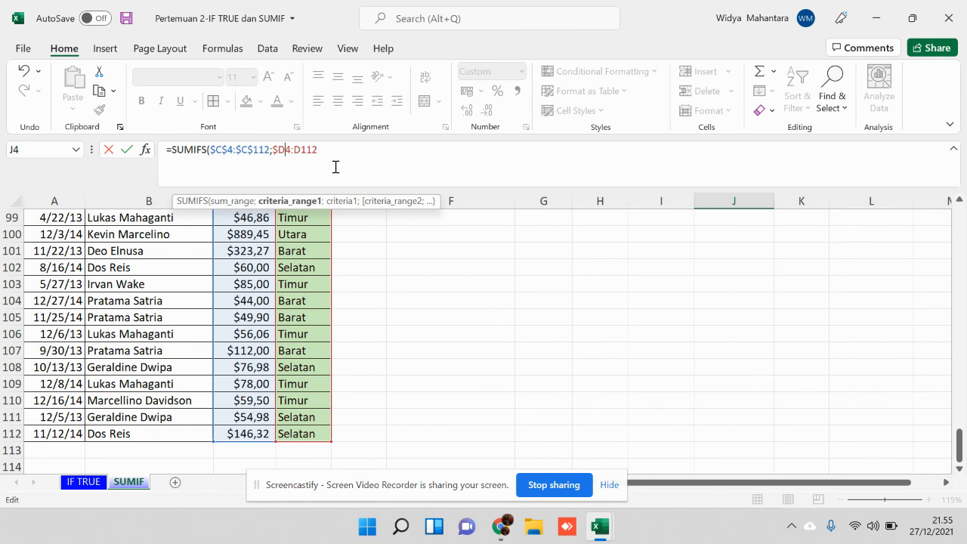
text($)
text($)
text($)
text(;)
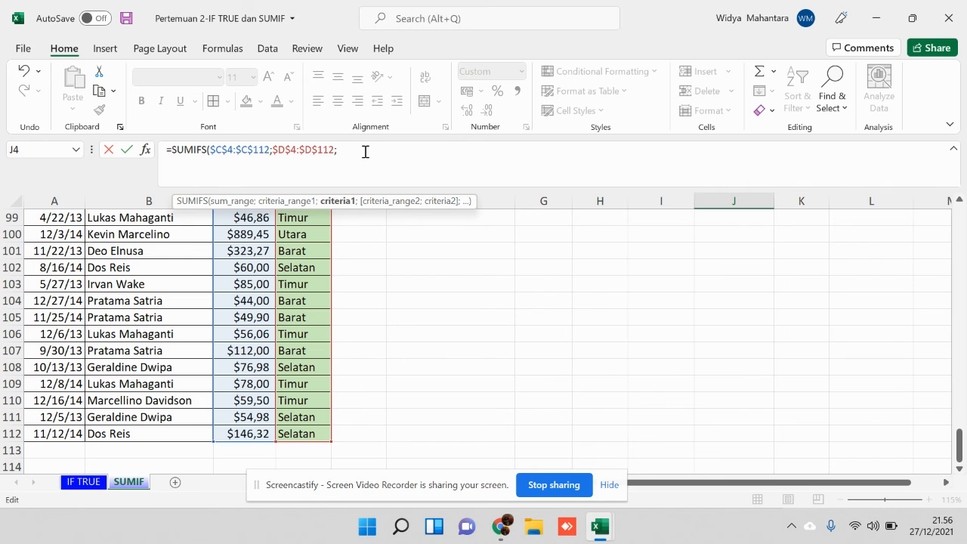
Use region cell I4 as the criterion and complete the formula as =SUMIFS($C$4:$C$112;$D$4:$D$112;I4) in J4.
scroll(571, 302, up, 20)
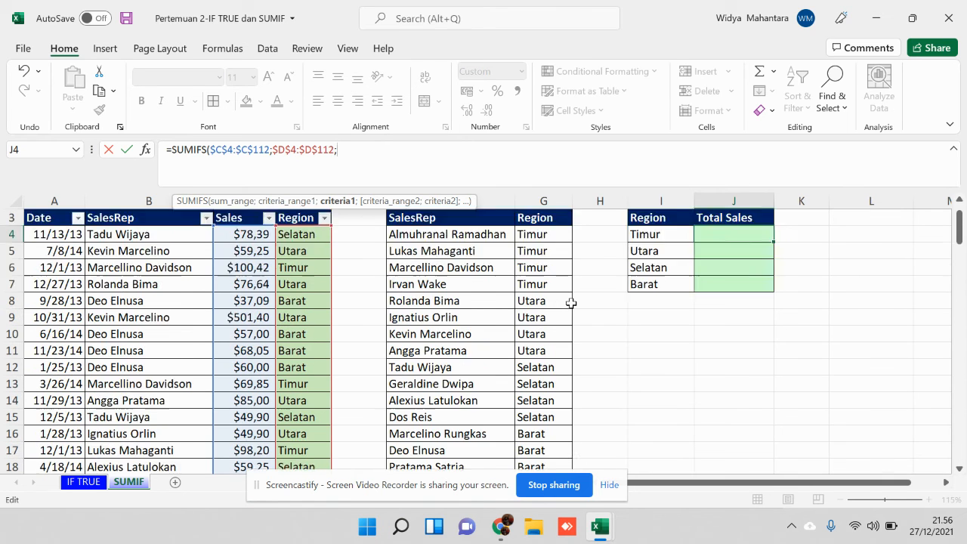
scroll(571, 303, up, 1)
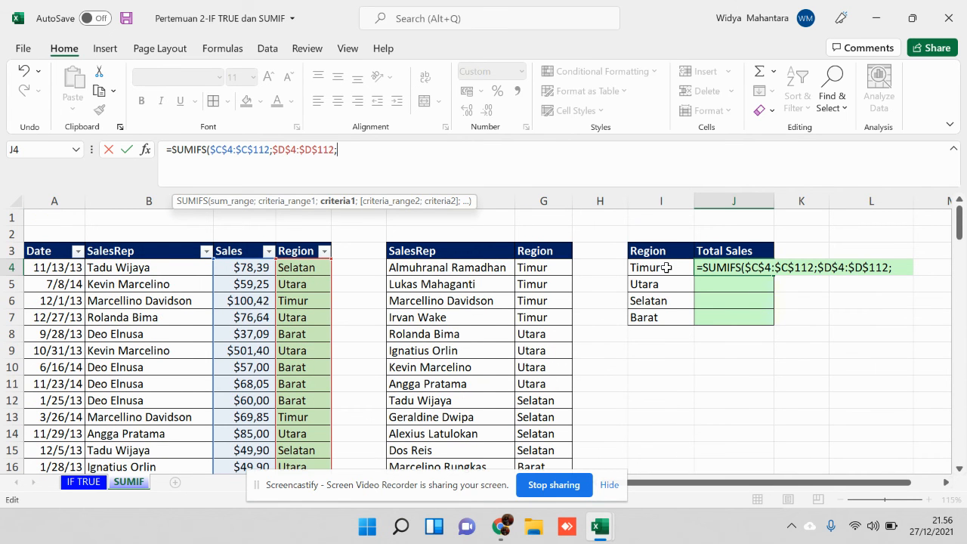
click(667, 267)
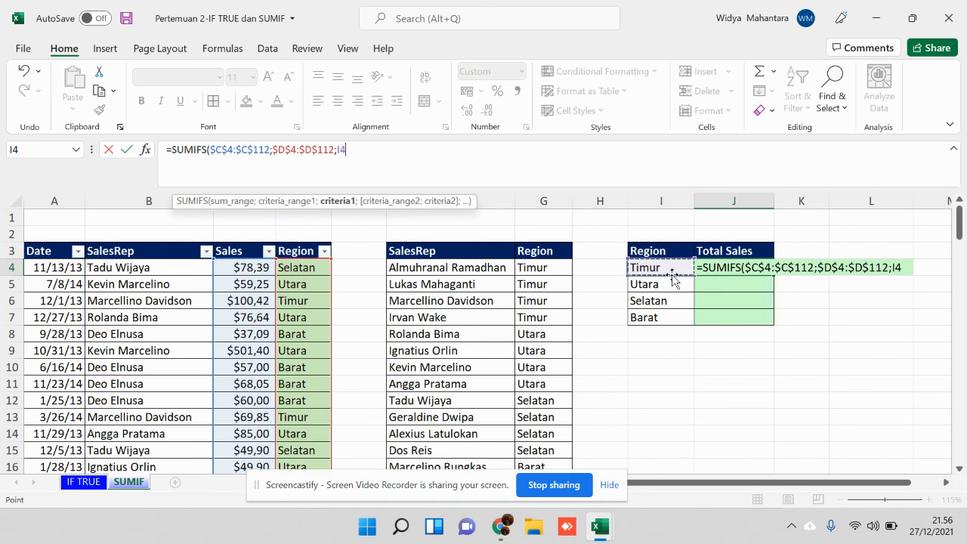
text())
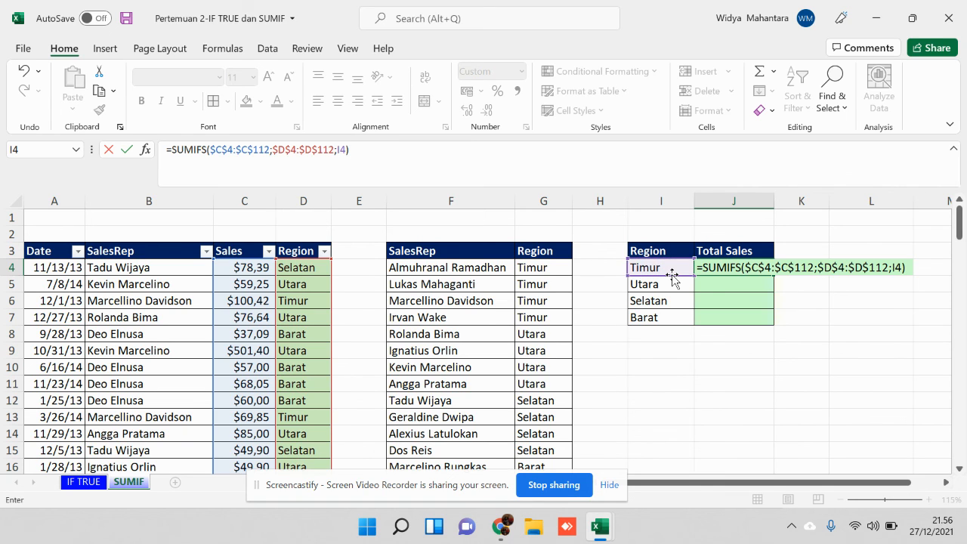
key(Return)
click(732, 266)
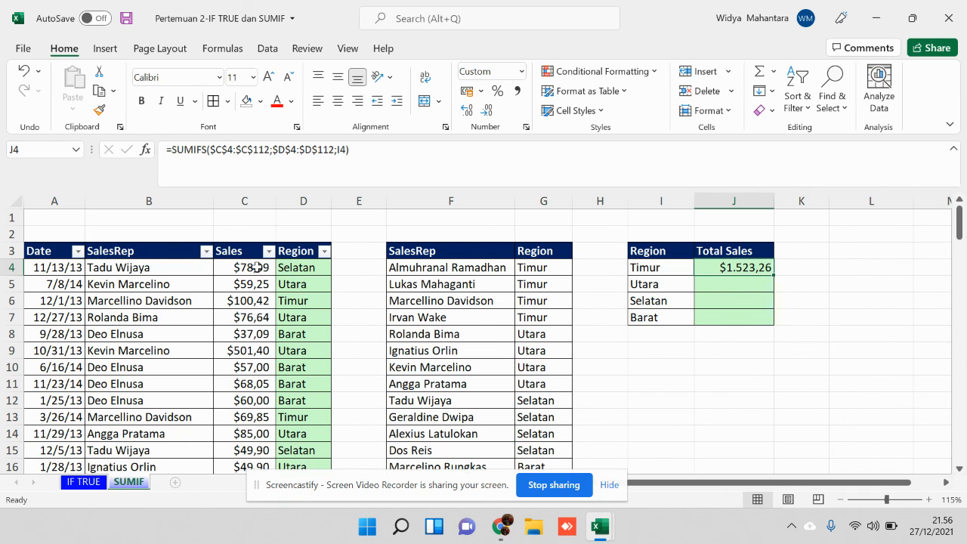
Filter the sales list's Region column to Timur and read the sum of its Sales values to verify J4.
click(325, 257)
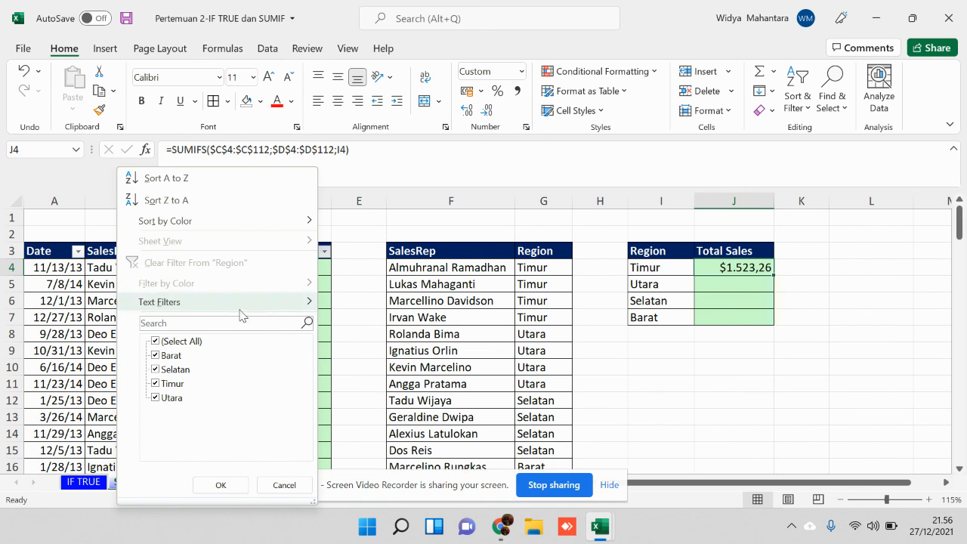
click(185, 342)
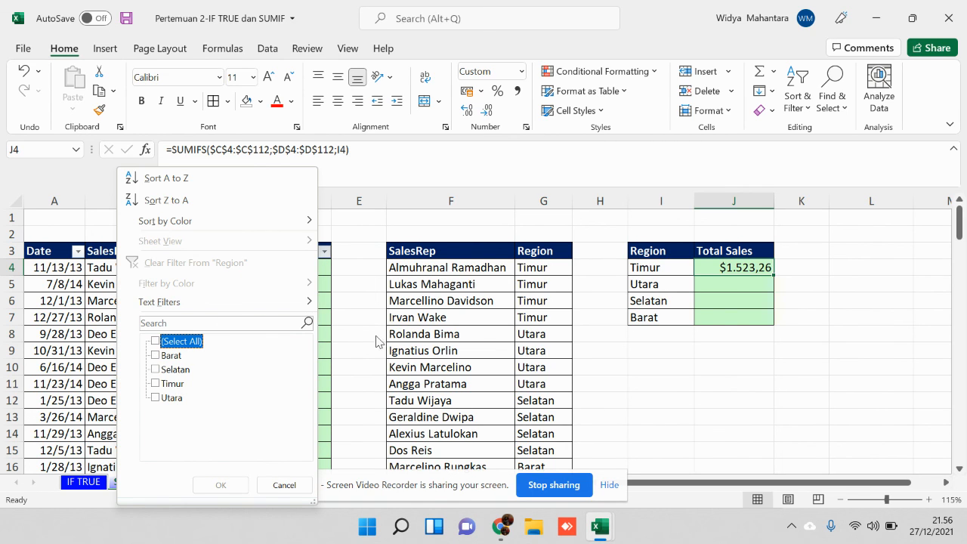
click(174, 384)
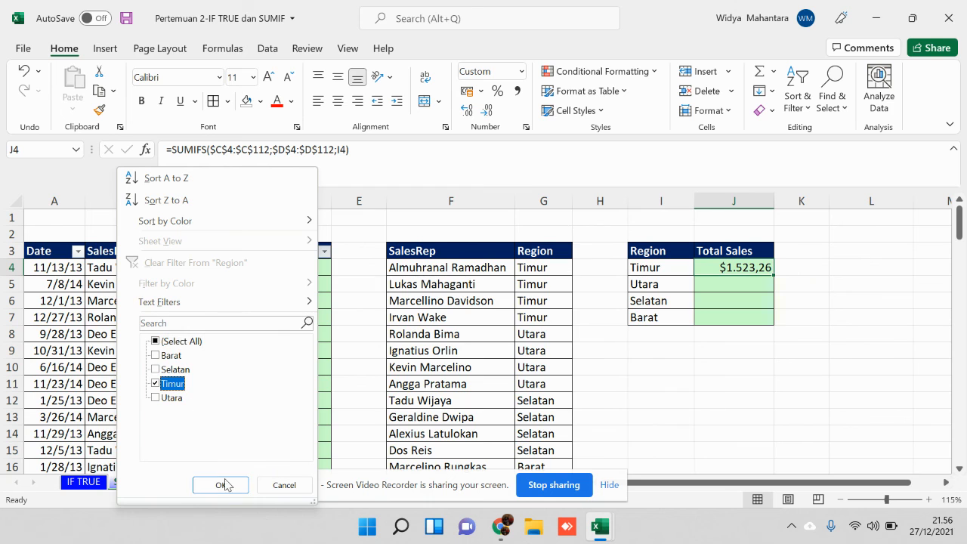
click(220, 485)
drag(260, 267, 256, 434)
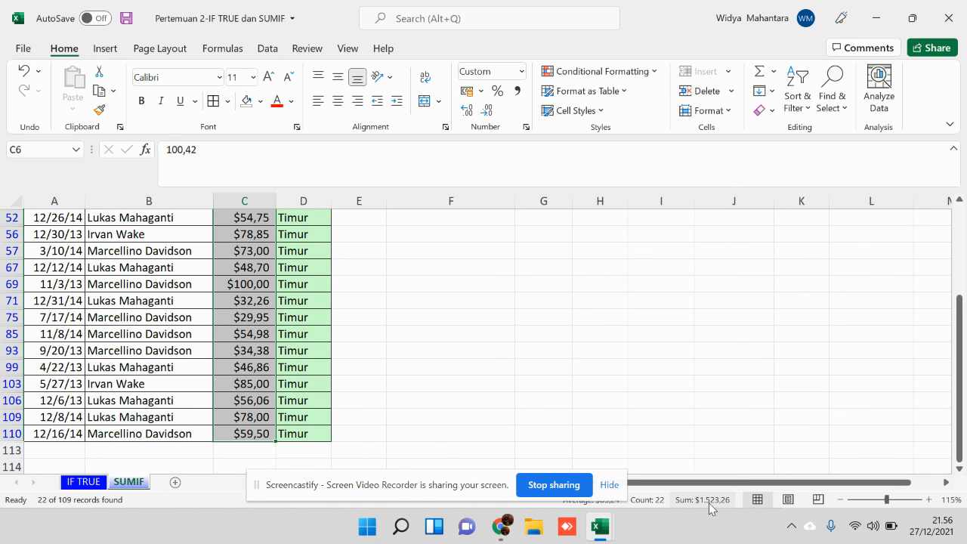
Restore all regions in the sales list's Region filter.
scroll(697, 251, up, 5)
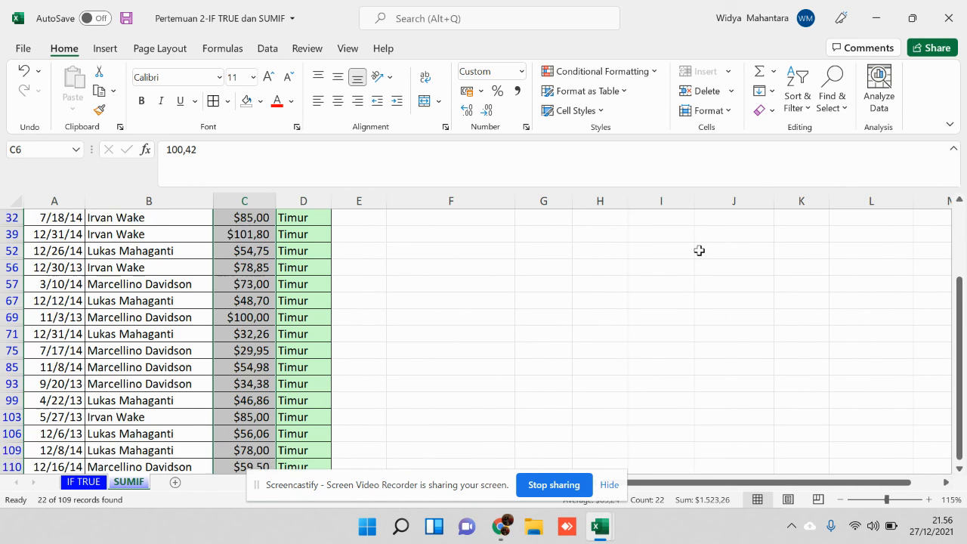
click(323, 252)
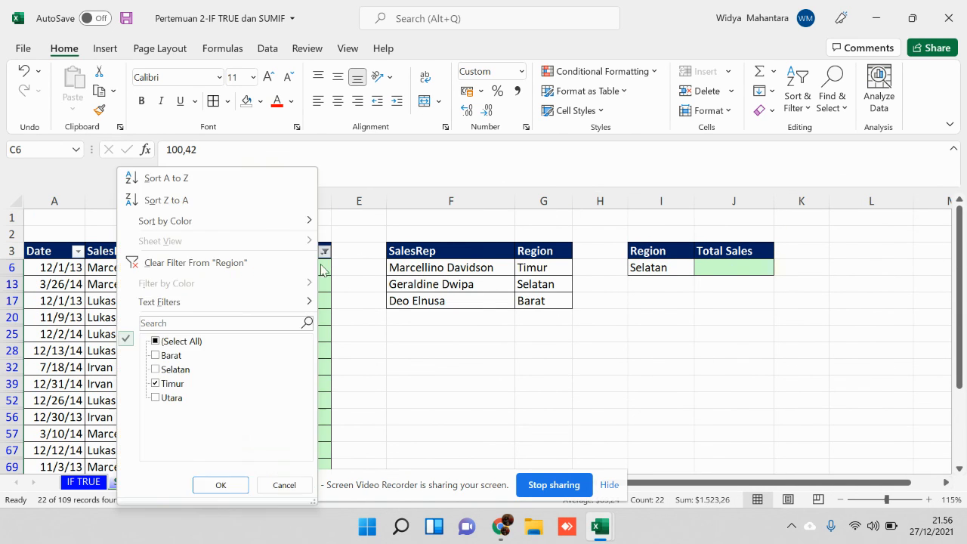
click(175, 342)
click(219, 485)
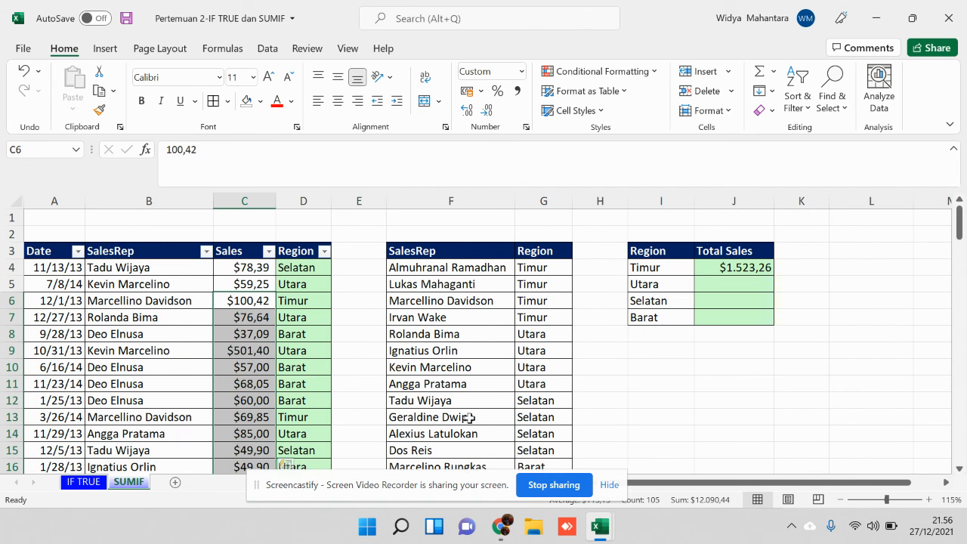
Fill the SUMIFS formula from J4 down through J7 and review the Total Sales of the four regions.
click(771, 269)
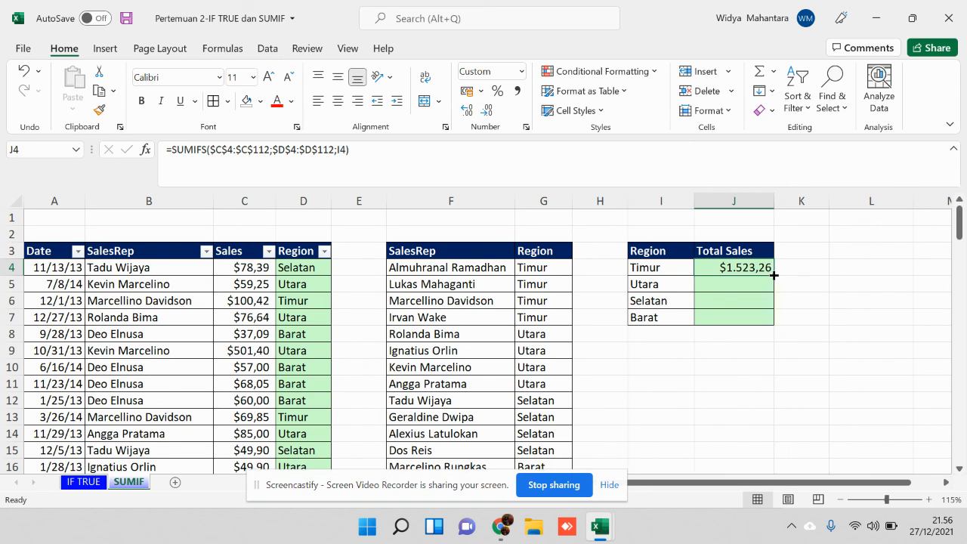
double_click(774, 276)
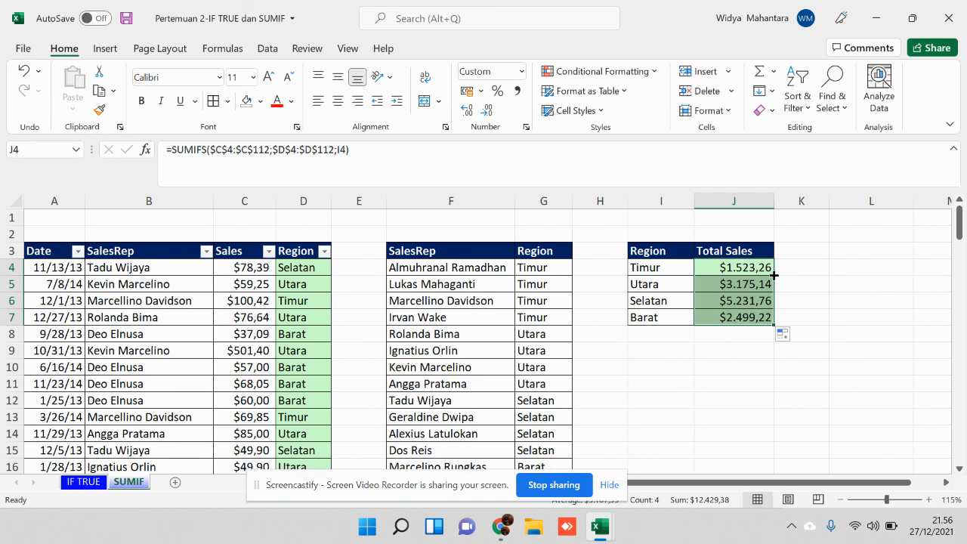
drag(730, 268, 743, 312)
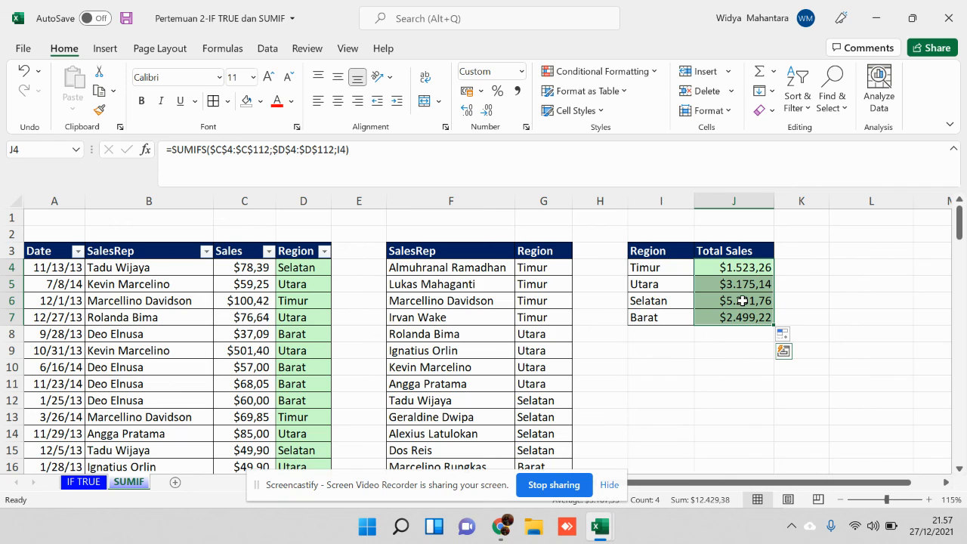
click(752, 267)
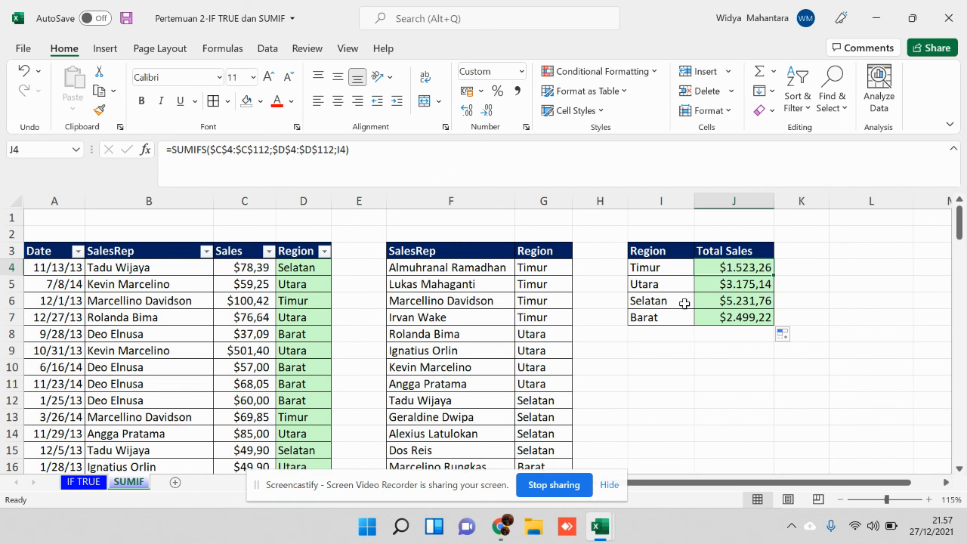
scroll(684, 299, down, 3)
scroll(684, 291, up, 3)
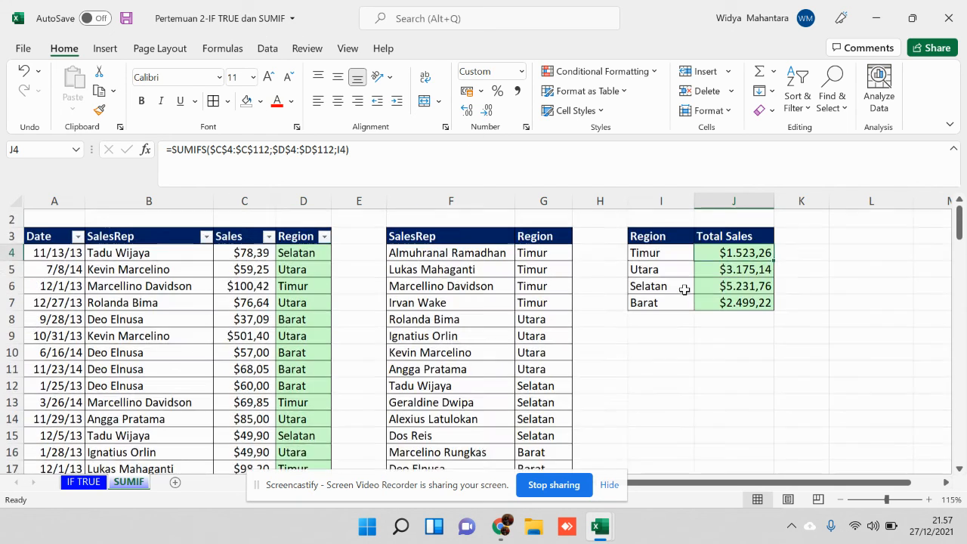
scroll(684, 290, up, 1)
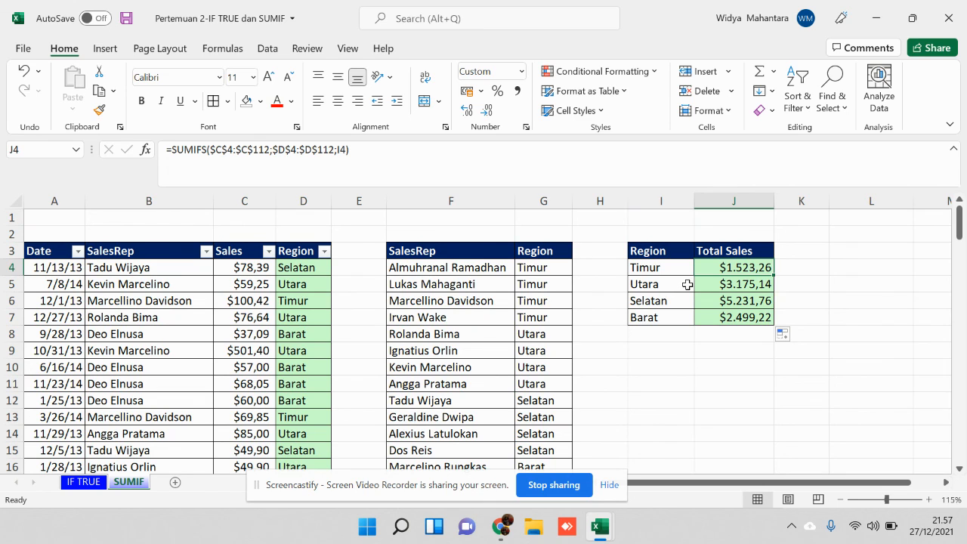